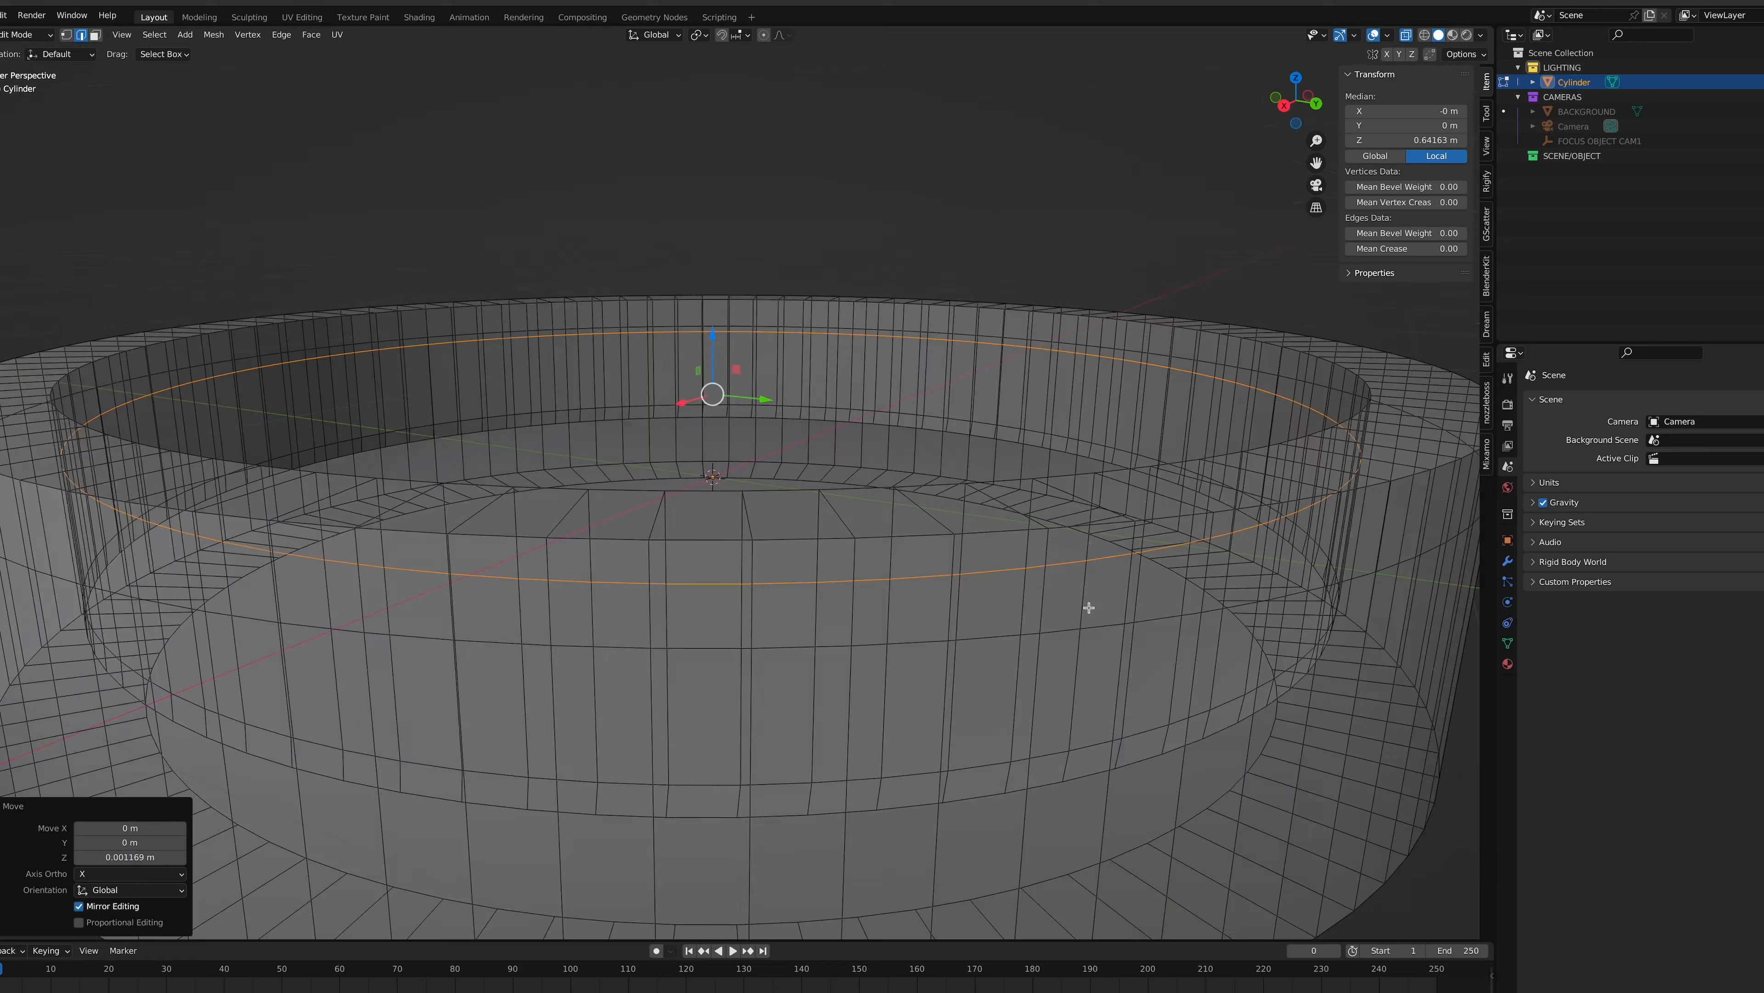
# Cut four notches into the cylinder's rim where the X and Y axes cross it
pyautogui.press('KP_7')
pyautogui.click(691, 888)
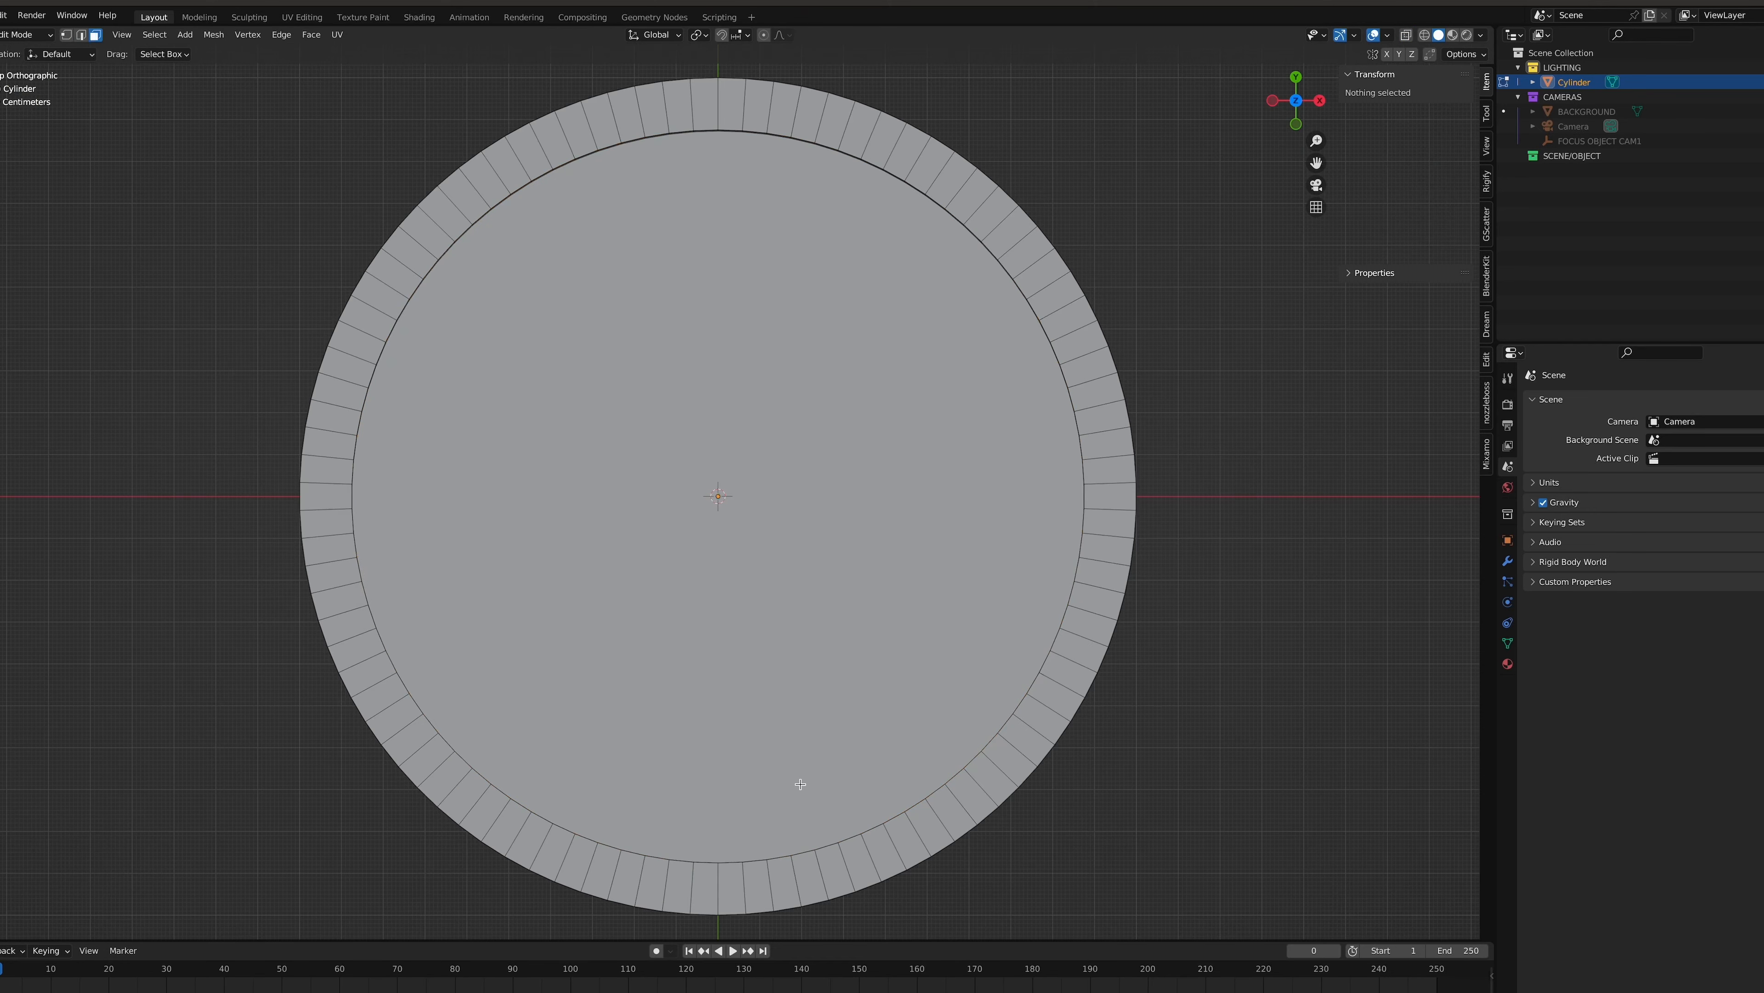
pyautogui.moveTo(1124, 505); pyautogui.dragTo(973, 536, button='middle')
pyautogui.keyDown('shift'); pyautogui.click(965, 541); pyautogui.keyUp('shift')
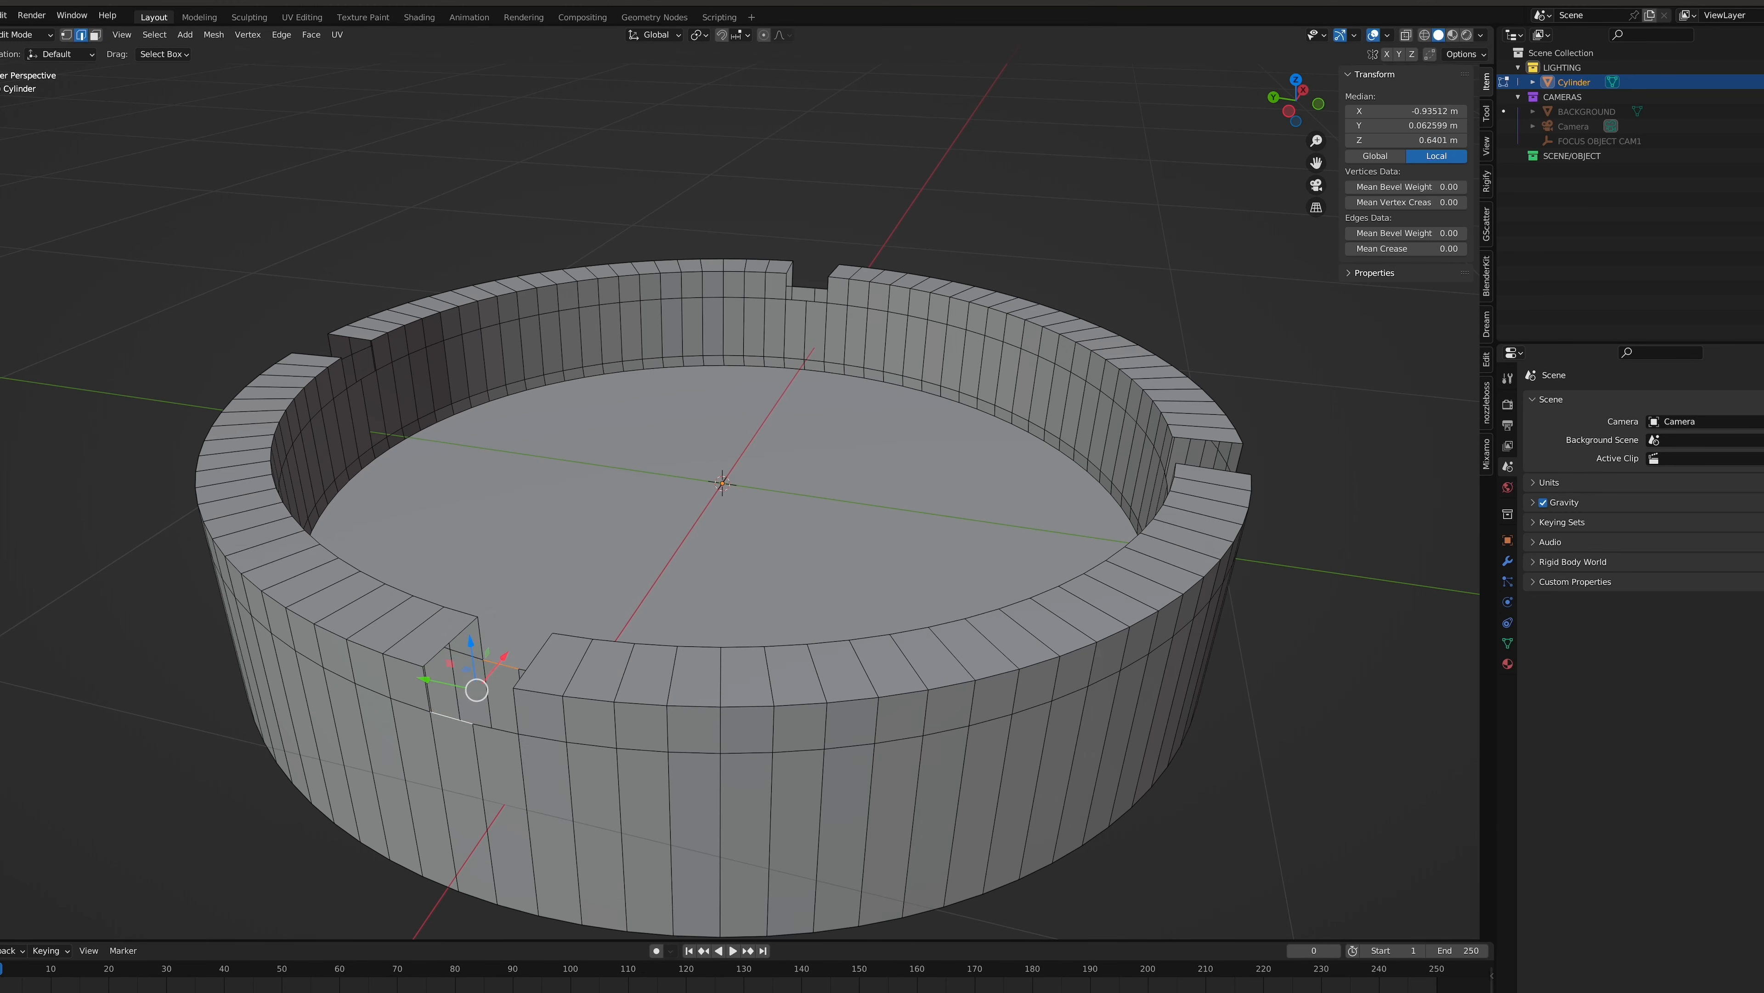
# Fill the open side walls of the rim notches with new faces
pyautogui.moveTo(477, 691); pyautogui.dragTo(764, 647, button='middle')
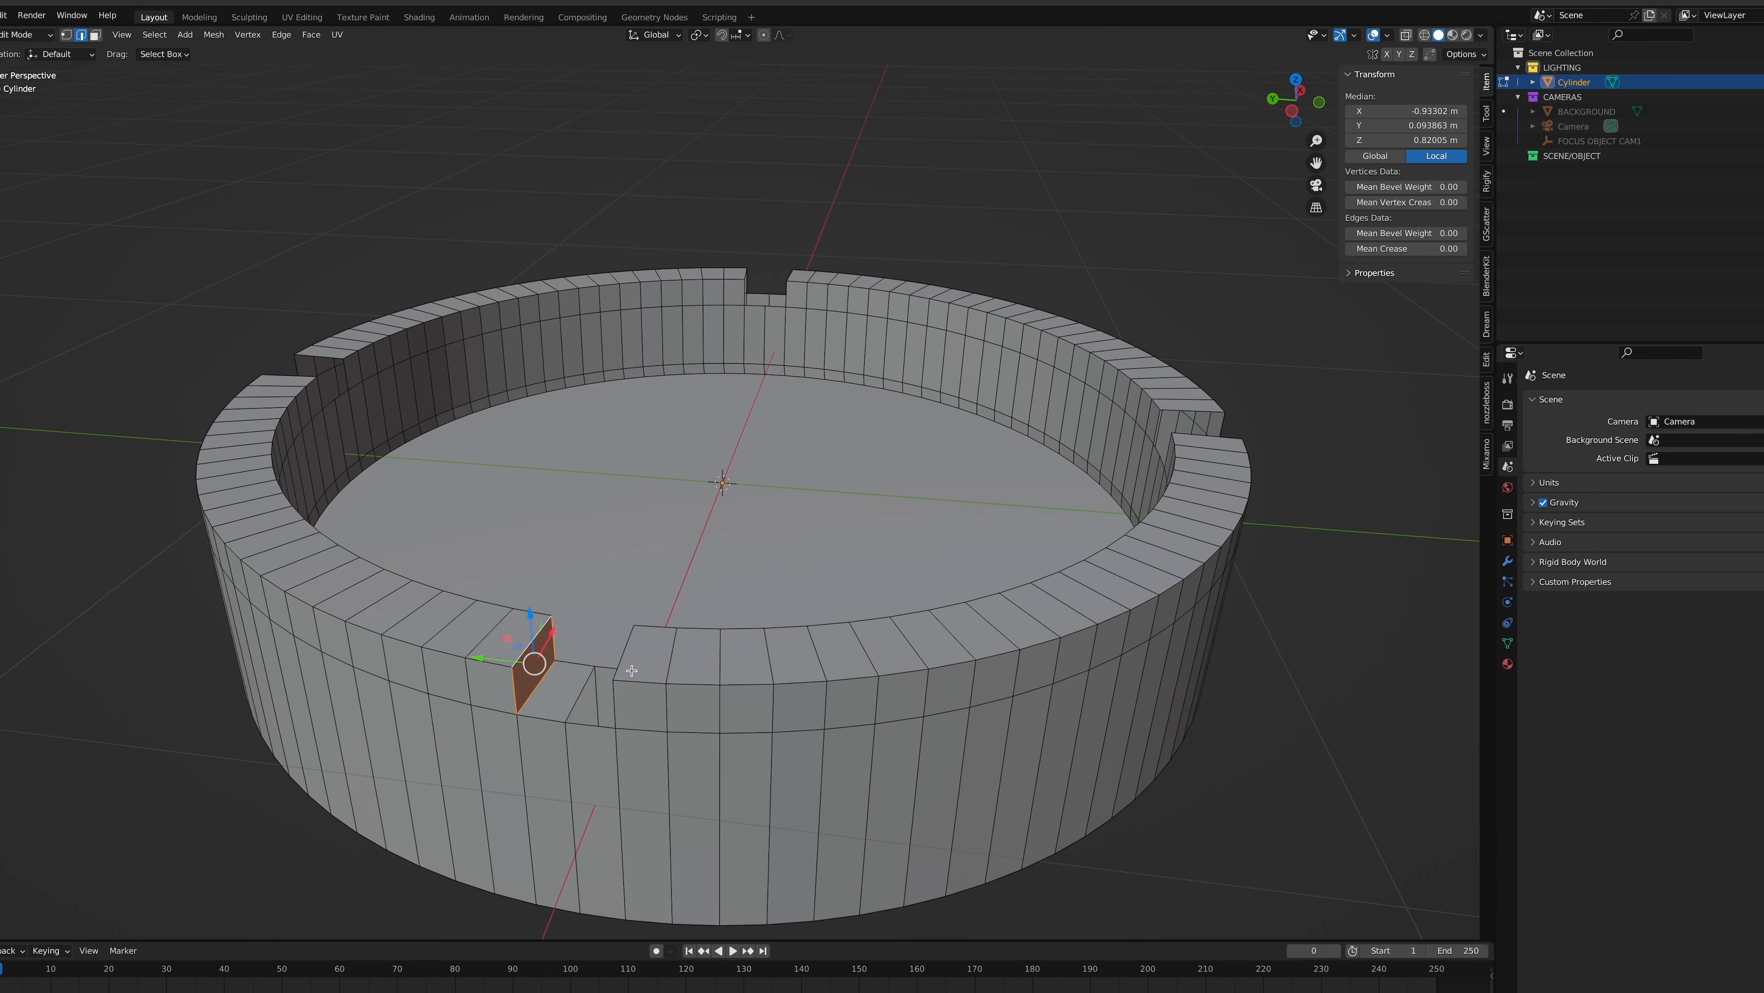
pyautogui.click(862, 632)
pyautogui.keyDown('shift'); pyautogui.click(885, 592); pyautogui.keyUp('shift')
pyautogui.moveTo(884, 591); pyautogui.dragTo(965, 569, button='middle')
pyautogui.click(648, 609)
pyautogui.moveTo(888, 486); pyautogui.dragTo(611, 661, button='middle')
pyautogui.click(584, 678)
pyautogui.keyDown('shift'); pyautogui.click(634, 690); pyautogui.keyUp('shift')
pyautogui.click(467, 696)
# Add a horizontal loop cut around the outer wall close to the cylinder's base
pyautogui.scroll(-3, 384, 560)
pyautogui.hotkey('ctrl', 'r')
pyautogui.click(621, 667)
pyautogui.click(623, 721)
pyautogui.moveTo(623, 721); pyautogui.dragTo(1017, 650, button='middle')
pyautogui.scroll(3, 1004, 648)
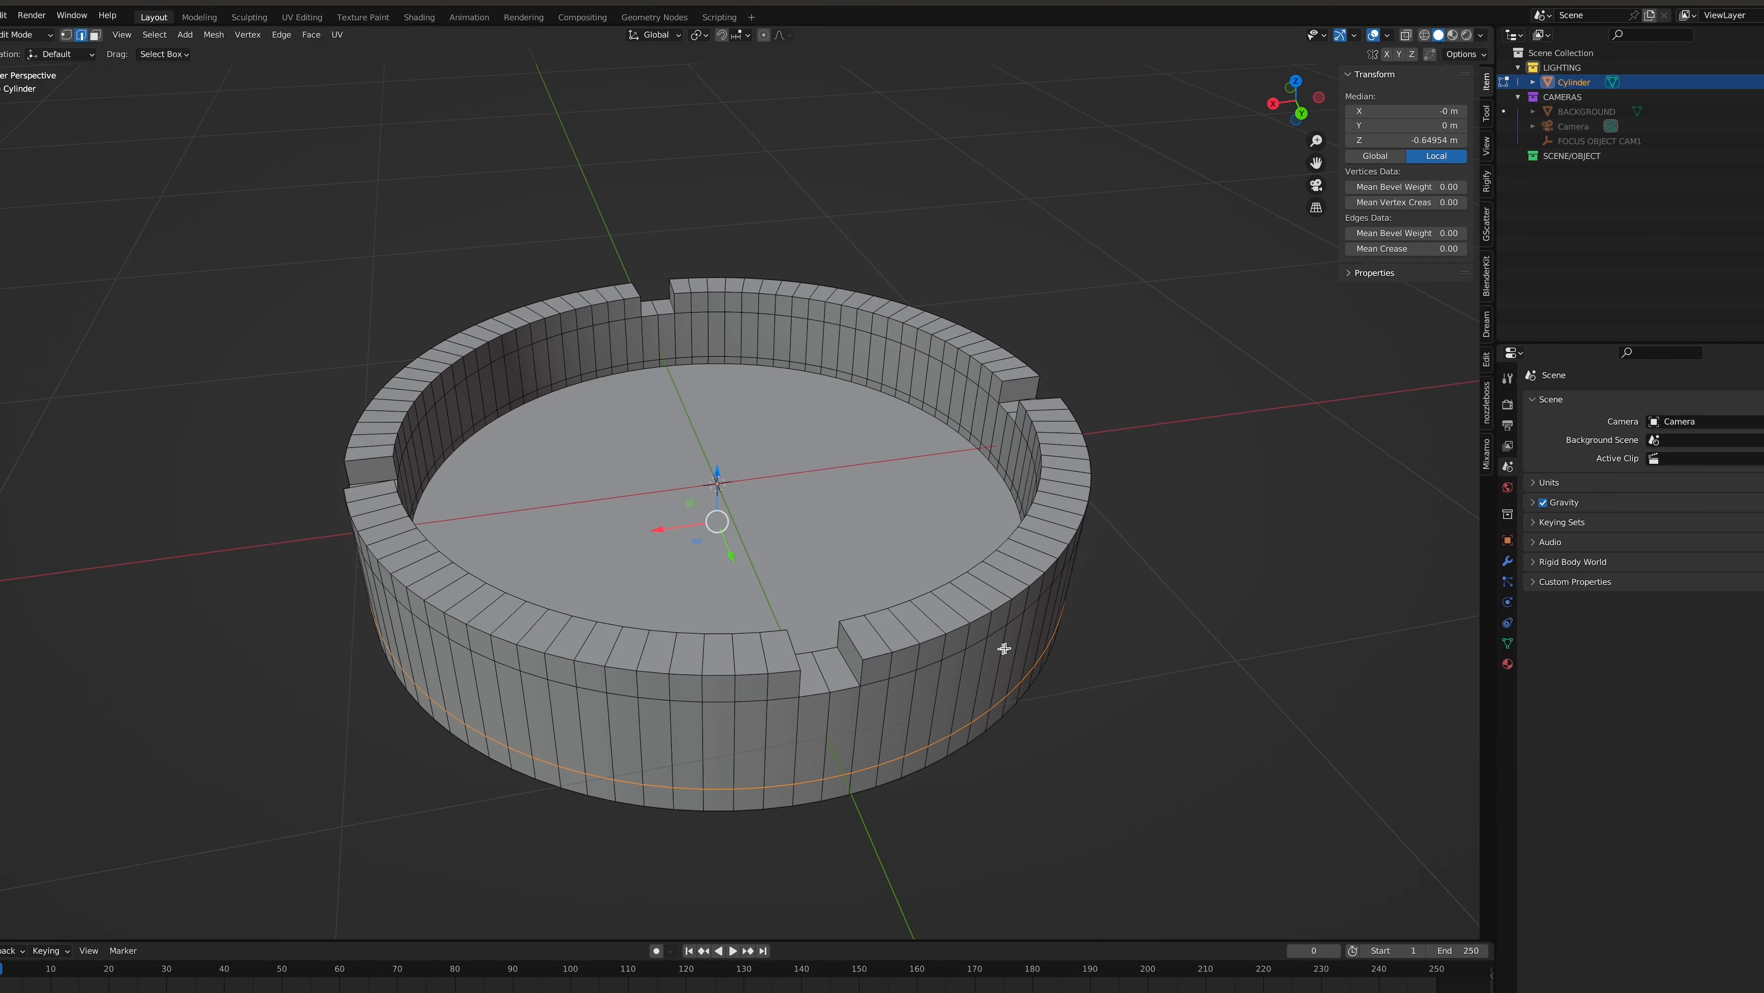
# Inset the inner floor face by about 0.02 m, and inset it again to form a smaller central disc
pyautogui.hotkey('alt', 'a')
pyautogui.click(907, 503)
pyautogui.press('i')
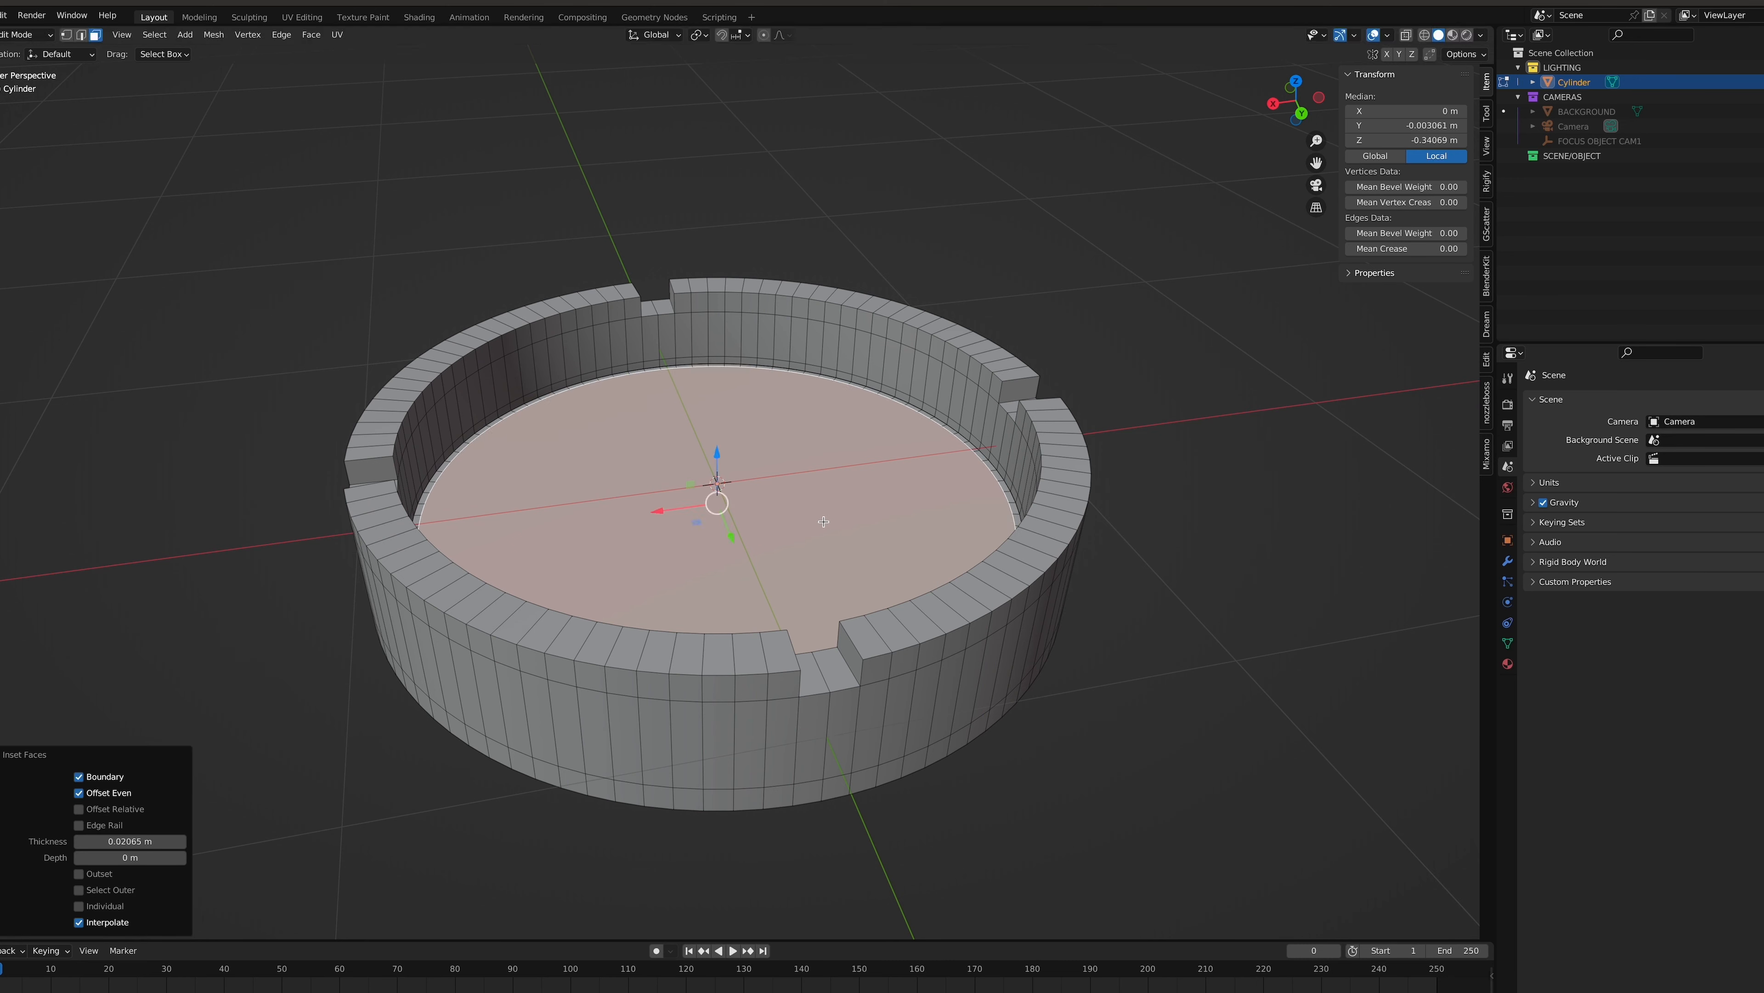
pyautogui.press('i')
pyautogui.click(788, 496)
pyautogui.moveTo(787, 496); pyautogui.dragTo(882, 458, button='middle')
# Add a Subdivision Surface modifier to the cylinder with viewport levels set to 4
pyautogui.press('Tab')
pyautogui.click(1508, 561)
pyautogui.click(1556, 401)
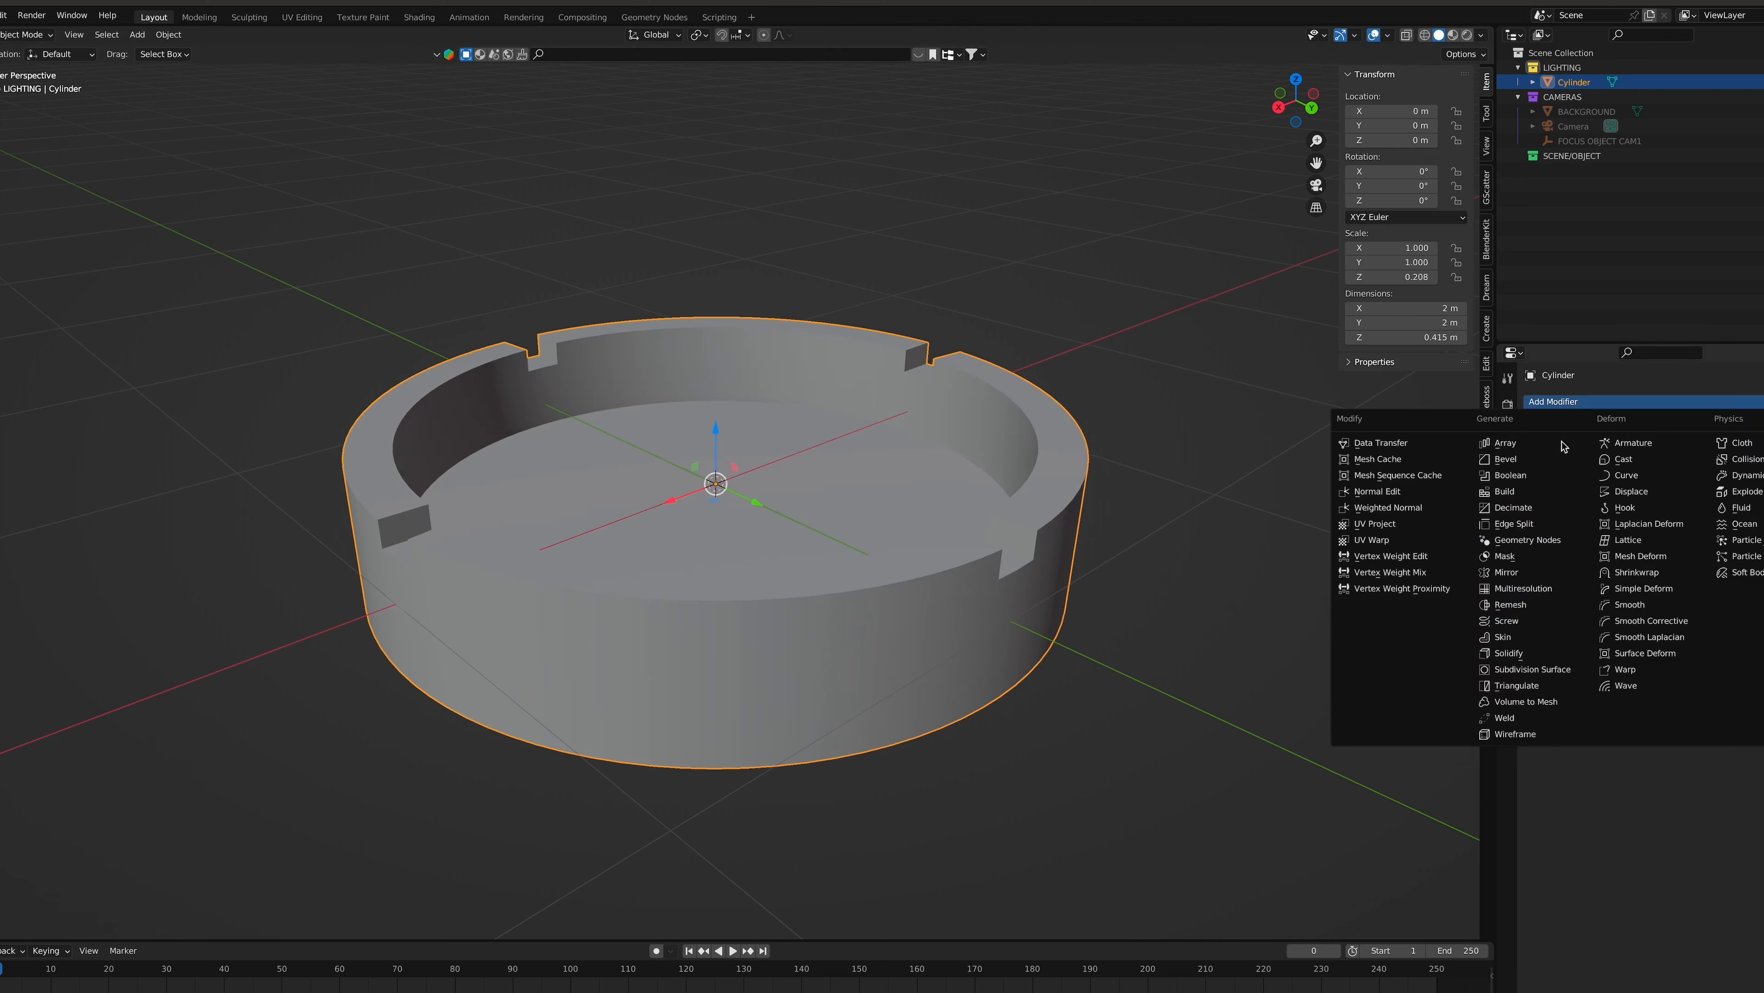
pyautogui.click(1531, 670)
pyautogui.moveTo(1284, 648); pyautogui.dragTo(1355, 623, button='middle')
pyautogui.click(1762, 484)
pyautogui.doubleClick(1762, 484)
pyautogui.moveTo(1220, 641); pyautogui.dragTo(1153, 657, button='middle')
# Try lowering the floor faces of the rim notches along Z
pyautogui.press('Tab')
pyautogui.click(584, 600)
pyautogui.moveTo(582, 599); pyautogui.dragTo(488, 328, button='middle')
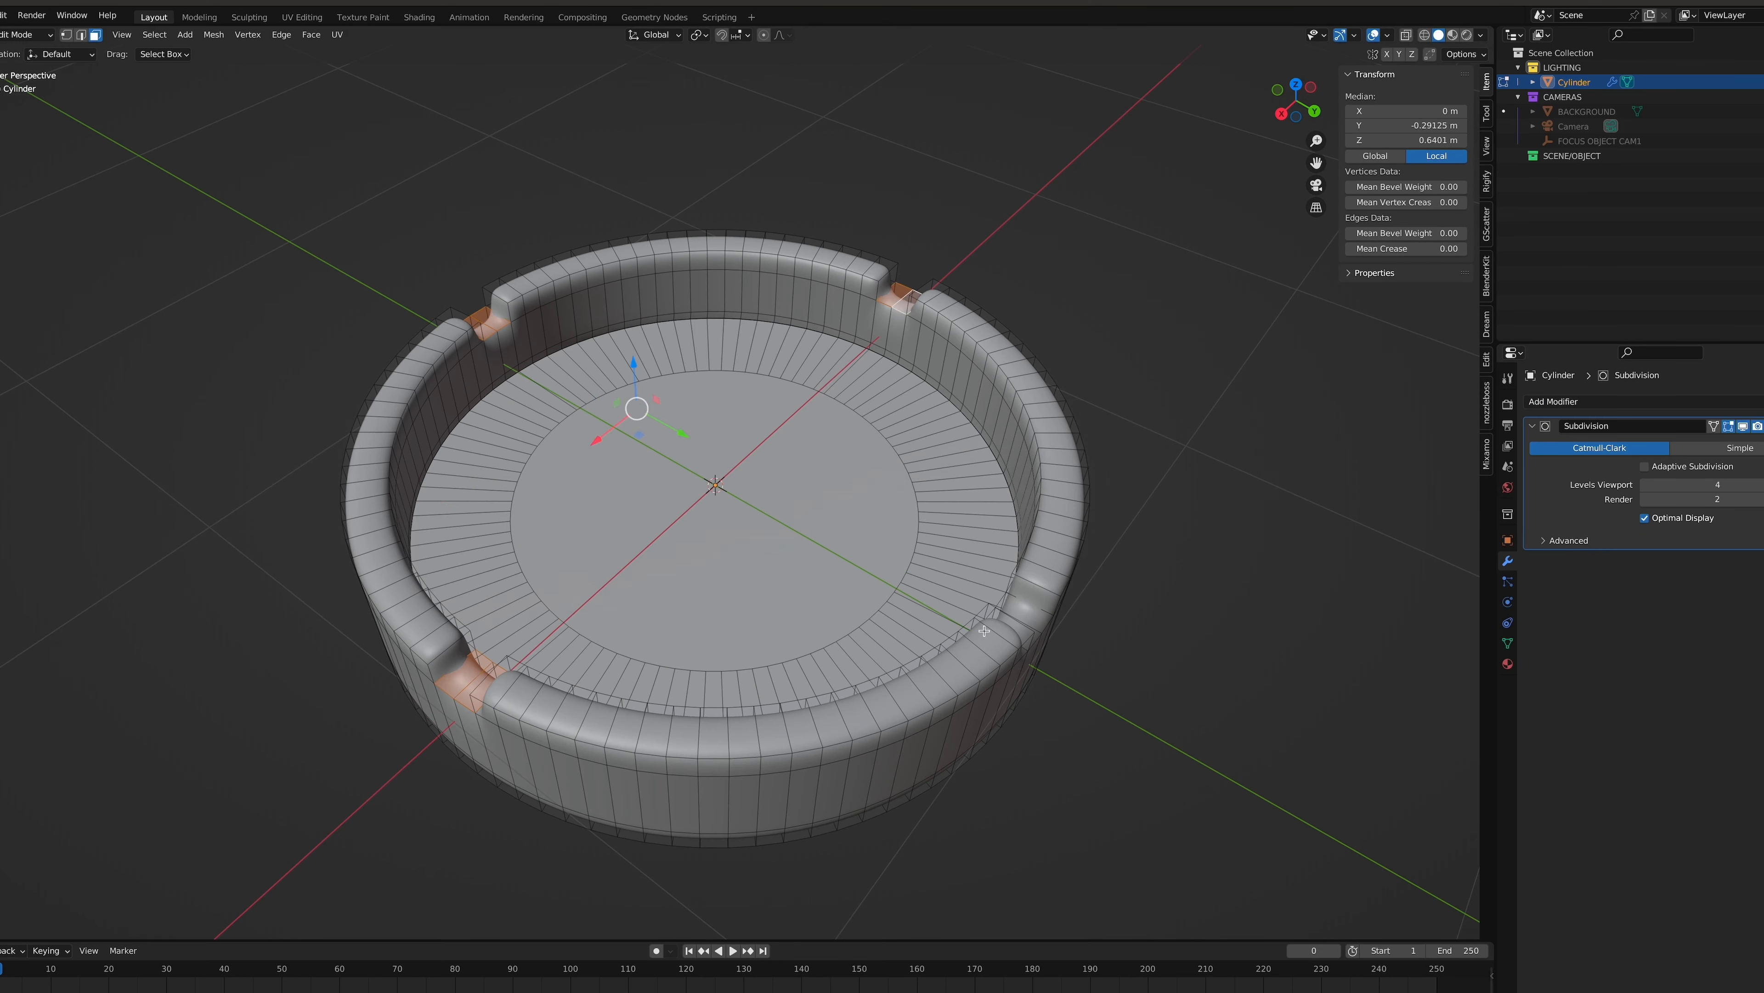
pyautogui.moveTo(985, 630); pyautogui.dragTo(876, 556, button='middle')
pyautogui.keyDown('shift'); pyautogui.click(814, 619); pyautogui.keyUp('shift')
pyautogui.moveTo(702, 647); pyautogui.dragTo(869, 606, button='middle')
pyautogui.moveTo(719, 363); pyautogui.dragTo(718, 388)
pyautogui.moveTo(718, 445); pyautogui.dragTo(827, 442, button='middle')
pyautogui.moveTo(718, 385); pyautogui.dragTo(718, 391)
pyautogui.moveTo(718, 390); pyautogui.dragTo(616, 393, button='middle')
pyautogui.hotkey('ctrl', 'z')
pyautogui.hotkey('ctrl', 'z')
# Select the edges outlining one rim notch, including its side walls and floor
pyautogui.moveTo(695, 445); pyautogui.dragTo(659, 449, button='middle')
pyautogui.scroll(3, 597, 473)
pyautogui.click(439, 460)
pyautogui.press('2')
pyautogui.click(402, 473)
pyautogui.keyDown('shift'); pyautogui.click(487, 507); pyautogui.keyUp('shift')
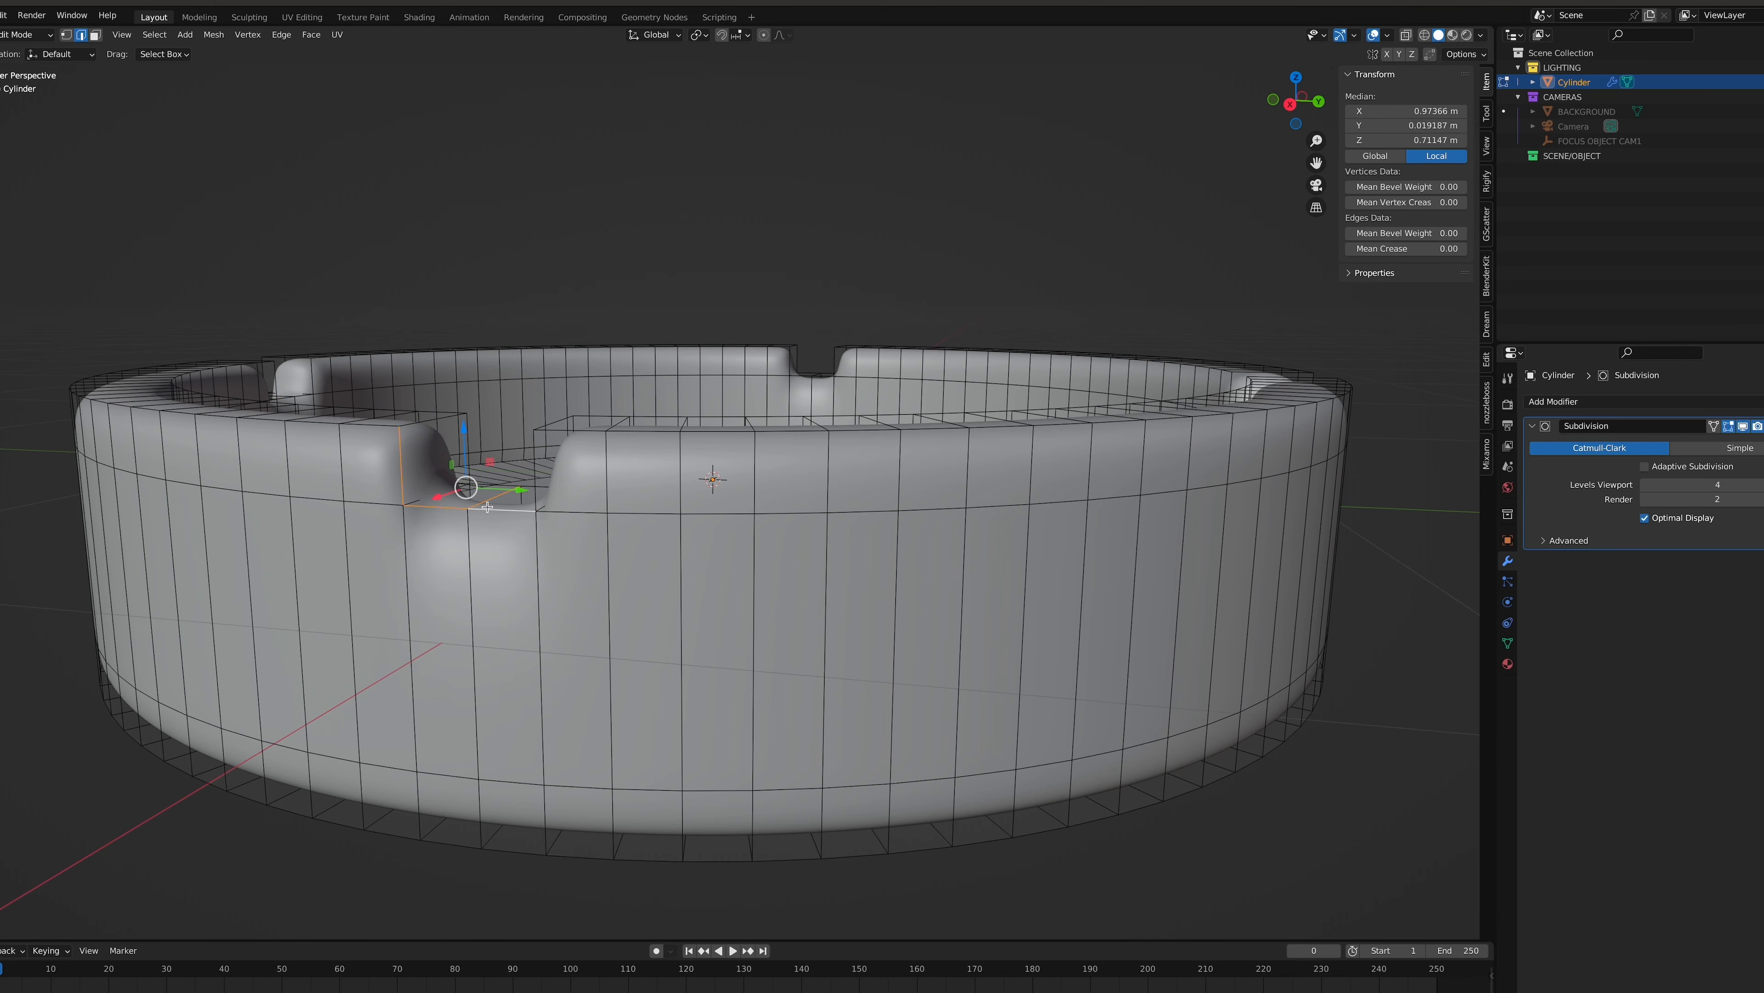
pyautogui.keyDown('shift'); pyautogui.click(502, 496); pyautogui.keyUp('shift')
pyautogui.keyDown('shift'); pyautogui.click(536, 474); pyautogui.keyUp('shift')
pyautogui.moveTo(487, 494); pyautogui.dragTo(410, 605, button='middle')
pyautogui.keyDown('shift'); pyautogui.click(188, 678); pyautogui.keyUp('shift')
pyautogui.keyDown('shift'); pyautogui.click(239, 695); pyautogui.keyUp('shift')
pyautogui.moveTo(653, 779); pyautogui.dragTo(951, 768, button='middle')
pyautogui.keyDown('shift'); pyautogui.click(781, 747); pyautogui.keyUp('shift')
pyautogui.keyDown('shift'); pyautogui.click(823, 744); pyautogui.keyUp('shift')
pyautogui.keyDown('shift'); pyautogui.click(1110, 752); pyautogui.keyUp('shift')
pyautogui.keyDown('shift'); pyautogui.click(1115, 738); pyautogui.keyUp('shift')
pyautogui.moveTo(1292, 834); pyautogui.dragTo(1146, 747, button='middle')
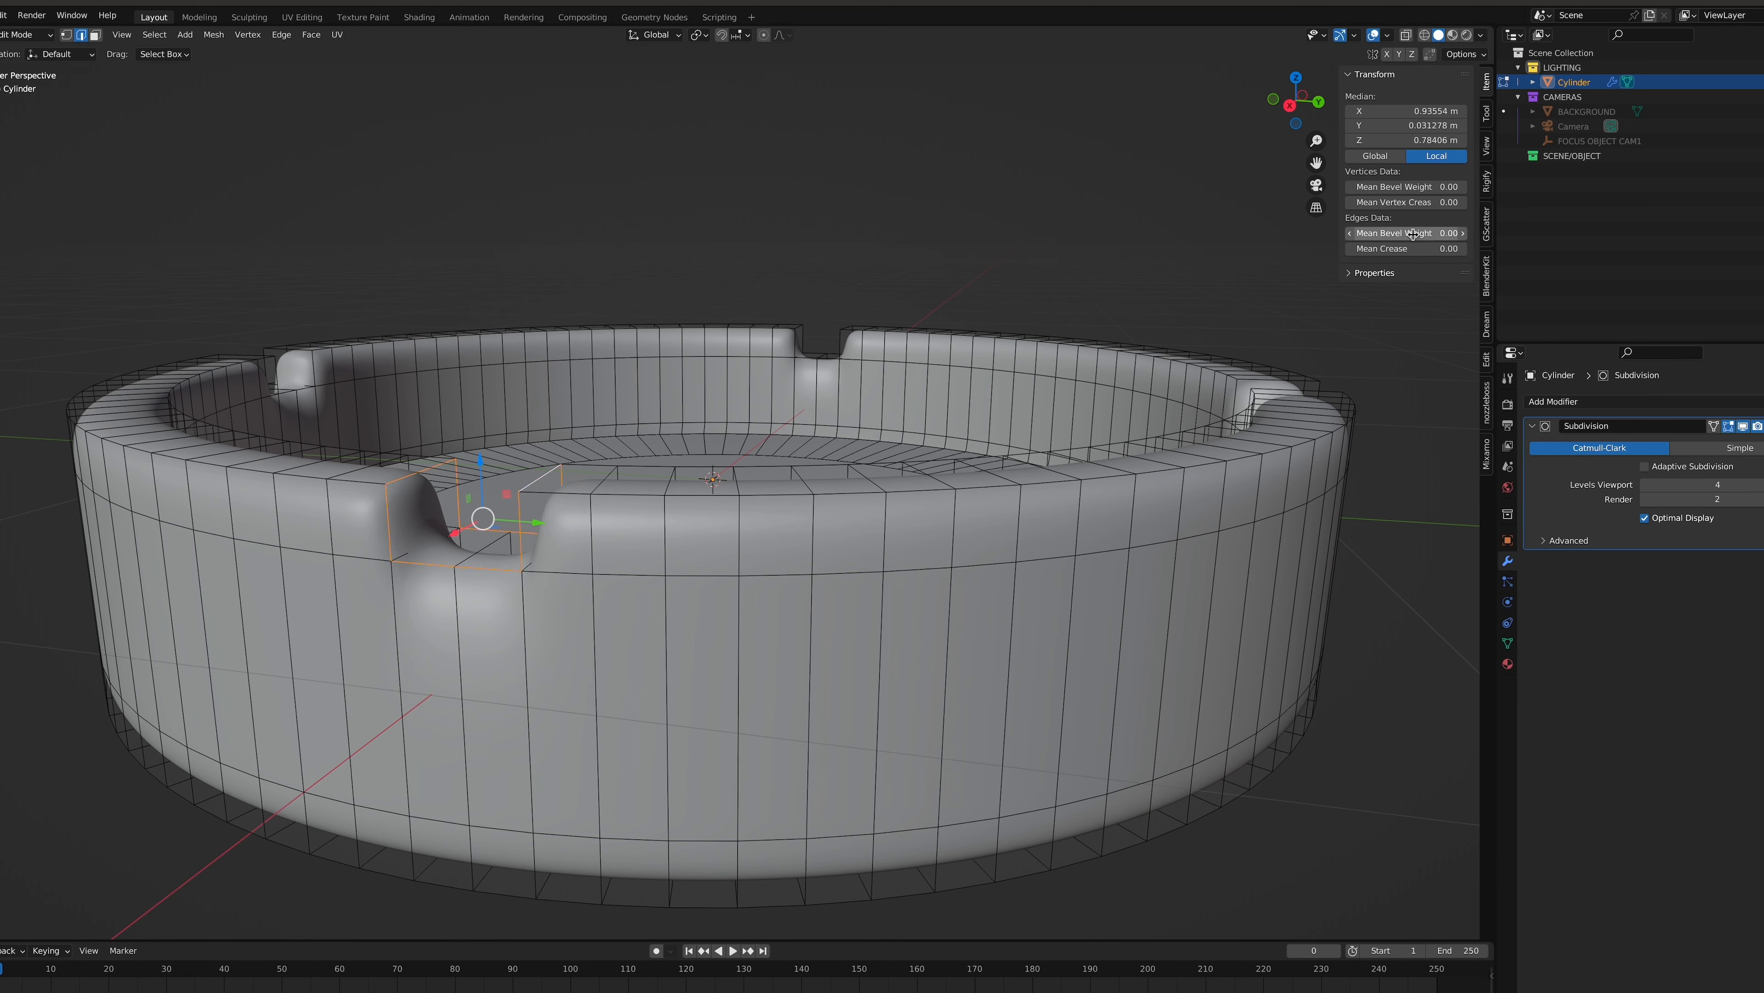
# Examine the smoothed notch shape in Object Mode and Edit Mode
pyautogui.press('Tab')
pyautogui.moveTo(445, 549); pyautogui.dragTo(556, 549, button='middle')
pyautogui.press('Tab')
pyautogui.scroll(-1, 922, 508)
pyautogui.moveTo(987, 532); pyautogui.dragTo(920, 581, button='middle')
pyautogui.press('Tab')
pyautogui.press('Tab')
# Raise the top of the rim along Z from the front view, making the object 0.502 m high
pyautogui.press('KP_1')
pyautogui.hotkey('alt', 'a')
pyautogui.moveTo(1108, 456); pyautogui.dragTo(1108, 457)
pyautogui.moveTo(719, 354); pyautogui.dragTo(720, 330)
pyautogui.press('Tab')
pyautogui.moveTo(821, 477); pyautogui.dragTo(778, 513, button='middle')
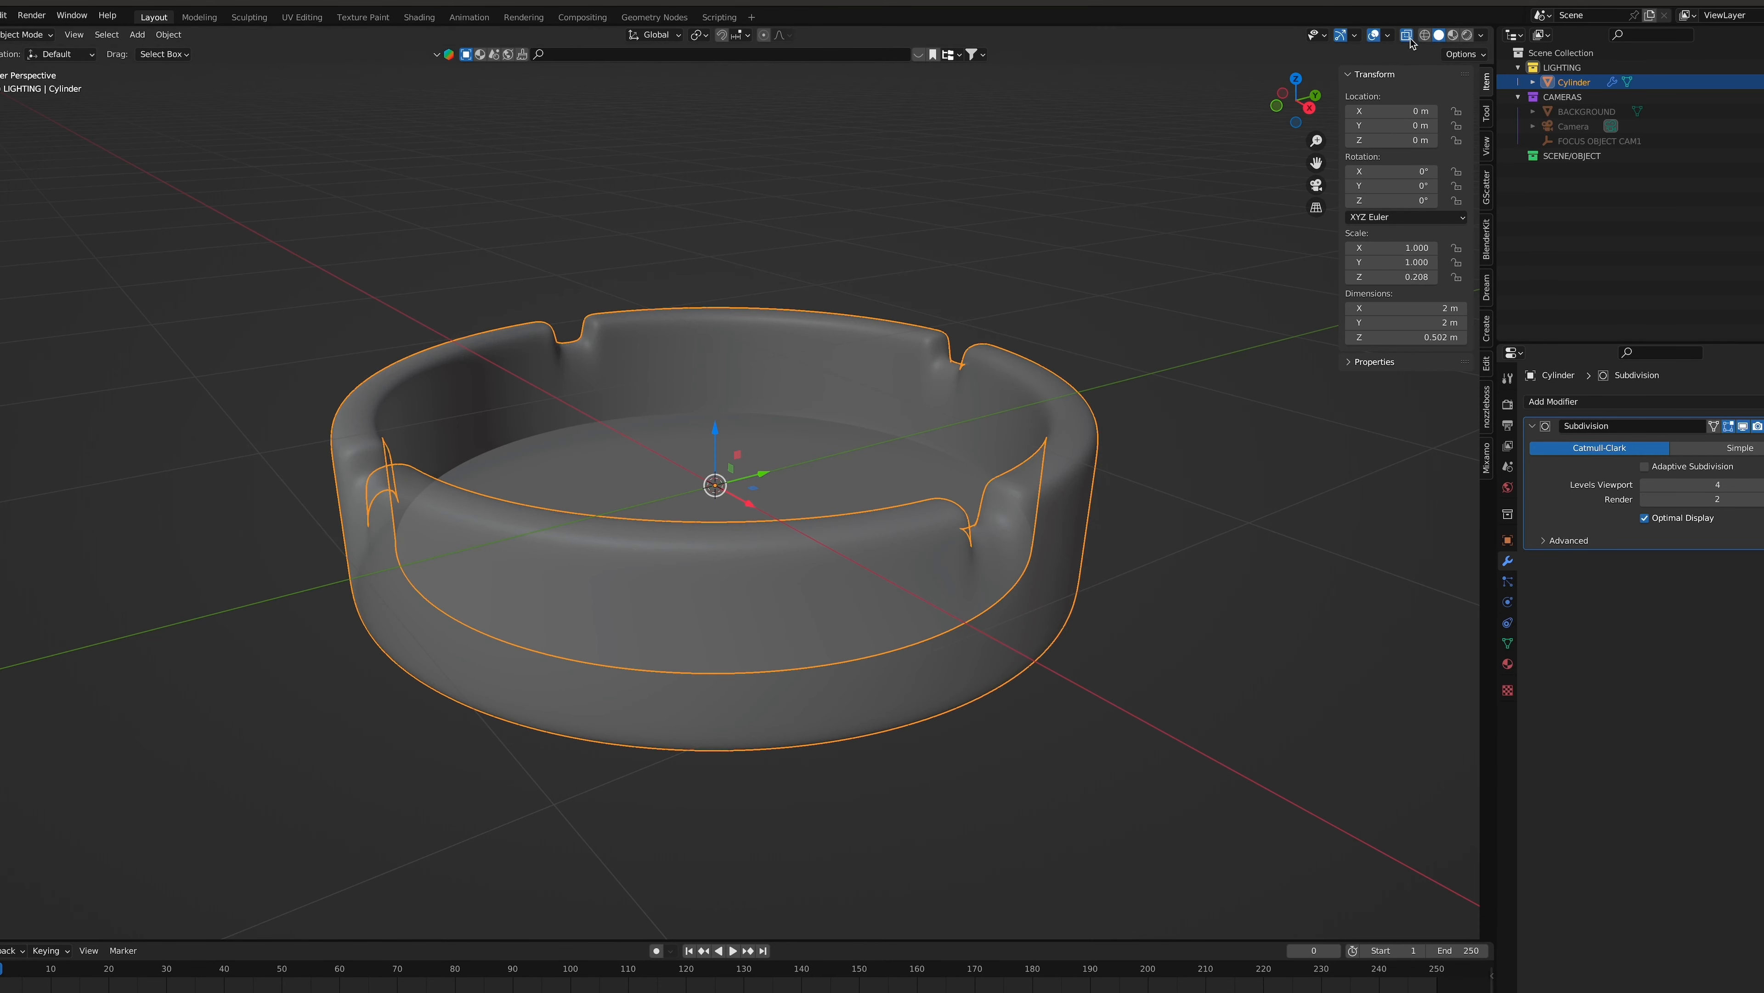
# Turn off X-ray and shift the inner floor face slightly along Z
pyautogui.click(1403, 37)
pyautogui.moveTo(882, 445); pyautogui.dragTo(820, 490, button='middle')
pyautogui.press('Tab')
pyautogui.click(753, 387)
pyautogui.moveTo(715, 458); pyautogui.dragTo(716, 458)
# Raise the inner floor slightly along Z, using X-ray in the side view to judge its height
pyautogui.press('KP_3')
pyautogui.hotkey('alt', 'z')
pyautogui.scroll(3, 711, 465)
pyautogui.press('Tab')
pyautogui.moveTo(805, 541); pyautogui.dragTo(793, 560, button='middle')
pyautogui.scroll(-3, 803, 552)
pyautogui.press('Tab')
pyautogui.press('Tab')
pyautogui.press('Tab')
pyautogui.moveTo(720, 461); pyautogui.dragTo(719, 456)
pyautogui.press('Tab')
pyautogui.press('Tab')
pyautogui.hotkey('alt', 'z')
pyautogui.click(1111, 438)
pyautogui.press('Tab')
# Select edge loops around the outer wall just below the rim notches
pyautogui.moveTo(1017, 425); pyautogui.dragTo(935, 378, button='middle')
pyautogui.press('Tab')
pyautogui.press('2')
pyautogui.click(928, 374)
pyautogui.keyDown('alt'); pyautogui.click(940, 409); pyautogui.keyUp('alt')
pyautogui.keyDown('ctrl'); pyautogui.click(922, 282); pyautogui.keyUp('ctrl')
pyautogui.keyDown('ctrl'); pyautogui.click(906, 281); pyautogui.keyUp('ctrl')
pyautogui.keyDown('alt'); pyautogui.click(903, 280); pyautogui.keyUp('alt')
pyautogui.keyDown('alt'); pyautogui.keyDown('shift'); pyautogui.click(733, 241); pyautogui.keyUp('shift'); pyautogui.keyUp('alt')
pyautogui.moveTo(729, 240); pyautogui.dragTo(702, 465, button='middle')
pyautogui.keyDown('alt'); pyautogui.keyDown('shift'); pyautogui.click(799, 498); pyautogui.keyUp('shift'); pyautogui.keyUp('alt')
pyautogui.keyDown('alt'); pyautogui.keyDown('shift'); pyautogui.click(614, 602); pyautogui.keyUp('shift'); pyautogui.keyUp('alt')
pyautogui.keyDown('alt'); pyautogui.keyDown('shift'); pyautogui.click(654, 392); pyautogui.keyUp('shift'); pyautogui.keyUp('alt')
pyautogui.moveTo(614, 602); pyautogui.dragTo(626, 556, button='middle')
# Try Select Loop Inner-Region on the selected outer-wall edge loops
pyautogui.click(155, 35)
pyautogui.click(348, 309)
pyautogui.moveTo(347, 309); pyautogui.dragTo(102, 179, button='middle')
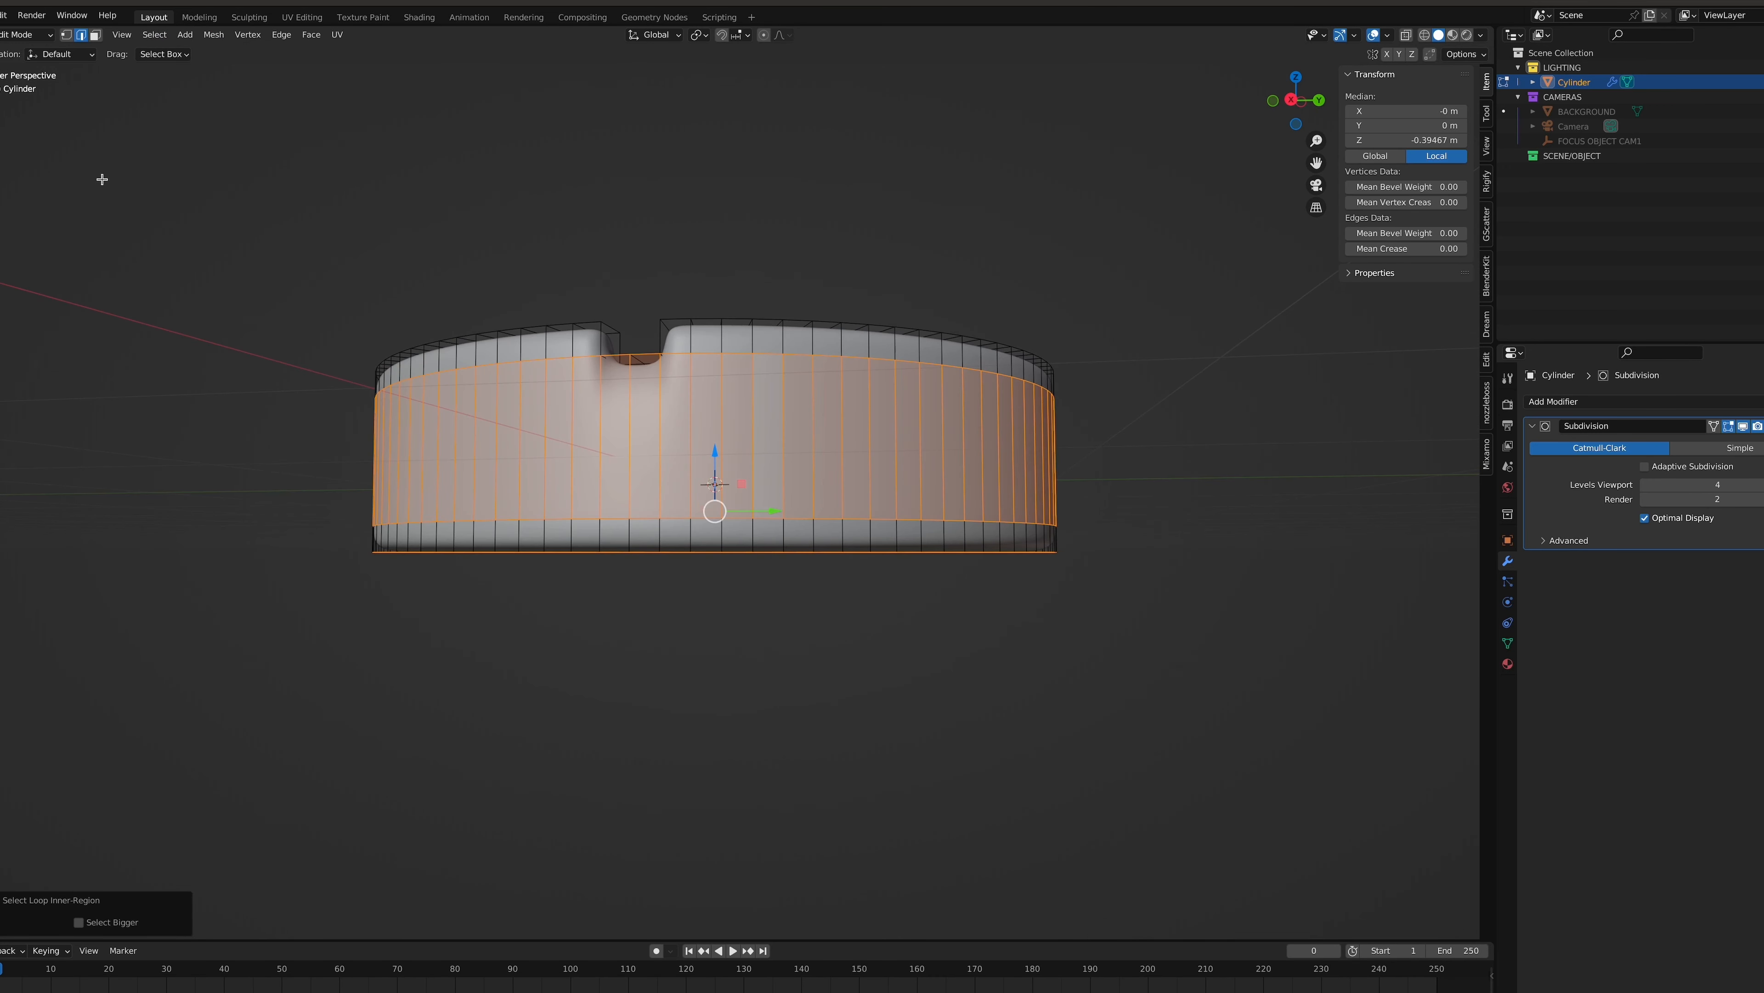
pyautogui.hotkey('ctrl', 'z')
# Try Select Loop Inner-Region again from a lower view, and pick single edges near the base
pyautogui.moveTo(626, 546); pyautogui.dragTo(736, 488, button='middle')
pyautogui.click(167, 34)
pyautogui.moveTo(224, 279)
pyautogui.click(354, 311)
pyautogui.click(618, 466)
pyautogui.click(618, 498)
pyautogui.keyDown('ctrl'); pyautogui.click(619, 469); pyautogui.keyUp('ctrl')
pyautogui.click(679, 467)
pyautogui.click(680, 494)
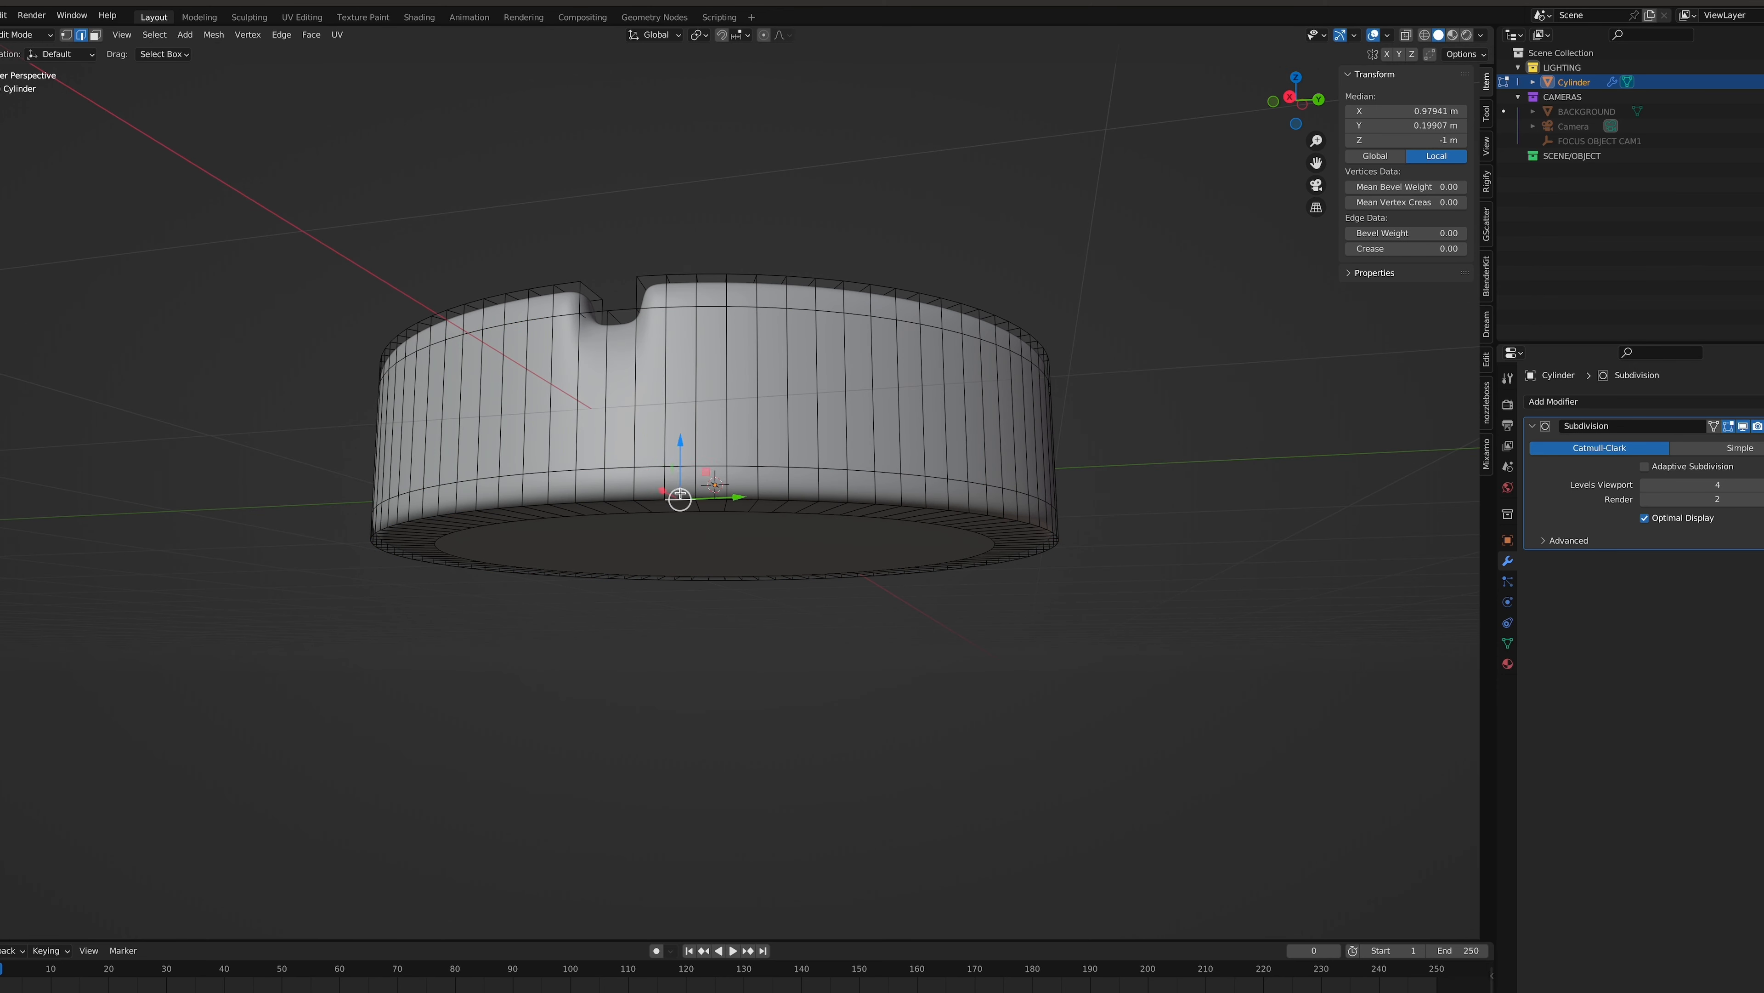
# Try expanding individually picked base edges with Select Loop Inner-Region
pyautogui.click(155, 34)
pyautogui.moveTo(224, 274)
pyautogui.click(347, 309)
pyautogui.moveTo(348, 309); pyautogui.dragTo(278, 418, button='middle')
pyautogui.click(155, 34)
pyautogui.moveTo(223, 278)
pyautogui.click(347, 310)
pyautogui.click(827, 605)
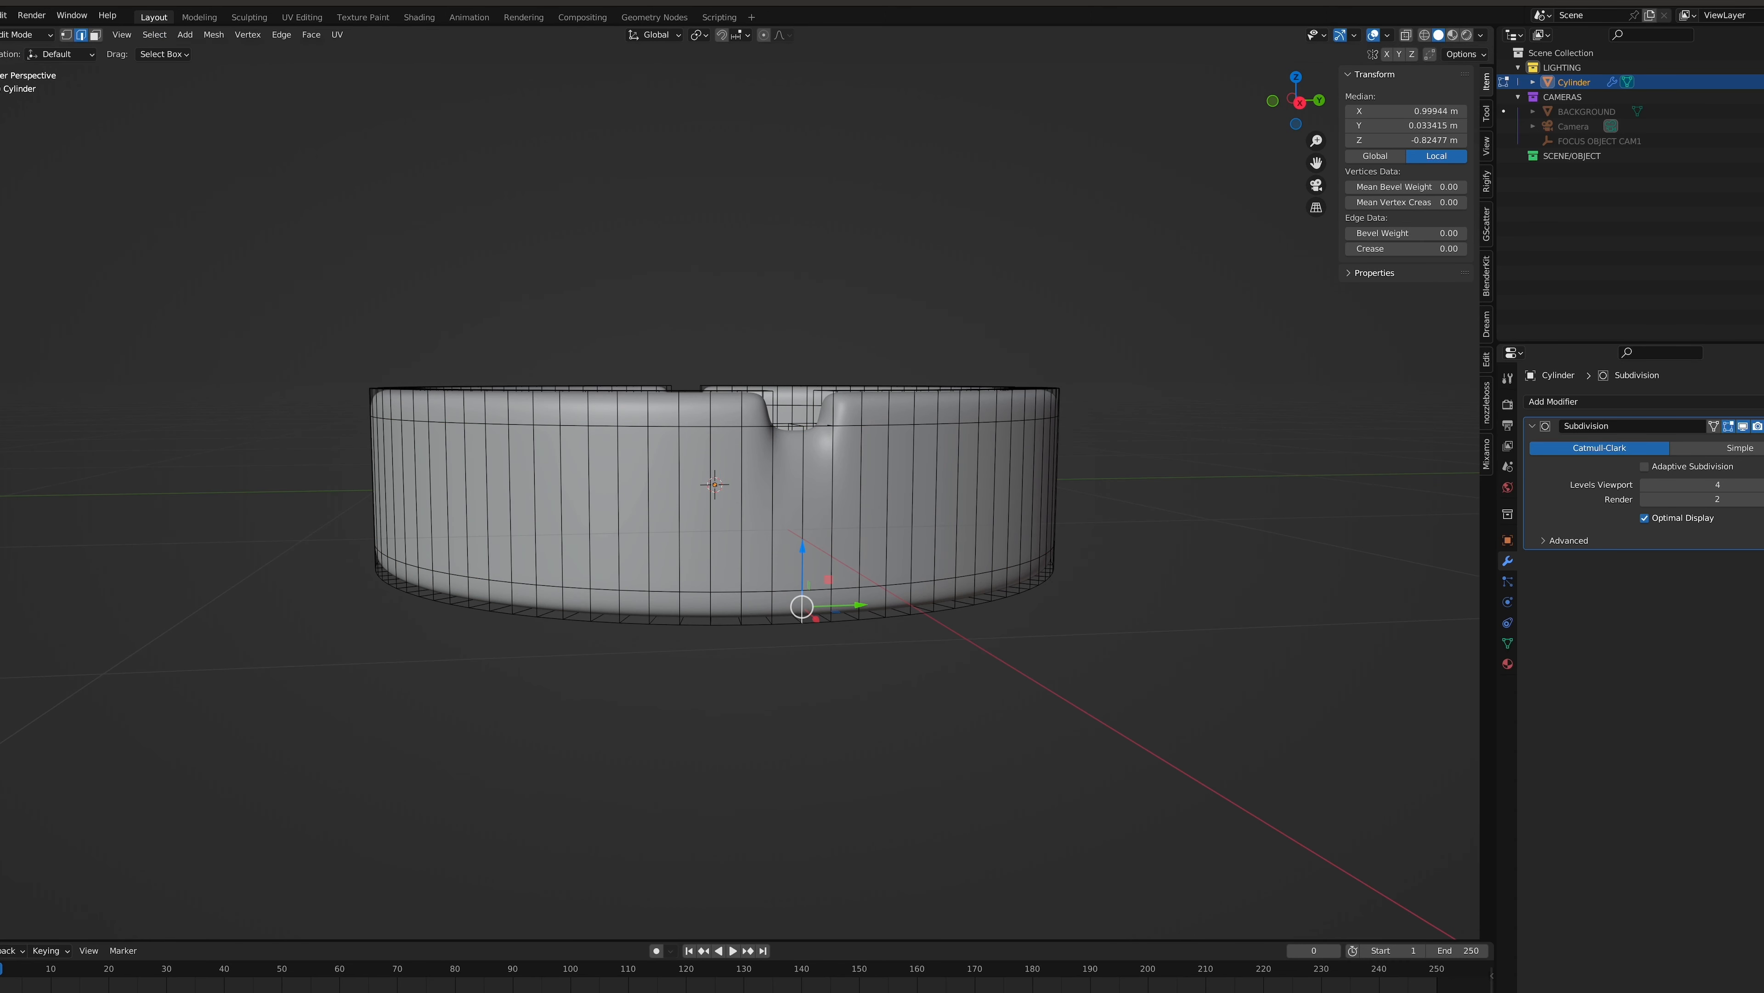
# Select the outer-wall edge loop below the notches section by section, and extend it with Select Loop Inner-Region
pyautogui.keyDown('alt'); pyautogui.click(631, 429); pyautogui.keyUp('alt')
pyautogui.moveTo(765, 444); pyautogui.dragTo(598, 480, button='middle')
pyautogui.keyDown('alt'); pyautogui.keyDown('shift'); pyautogui.click(597, 479); pyautogui.keyUp('shift'); pyautogui.keyUp('alt')
pyautogui.moveTo(764, 487); pyautogui.dragTo(556, 497, button='middle')
pyautogui.keyDown('alt'); pyautogui.keyDown('shift'); pyautogui.click(626, 497); pyautogui.keyUp('shift'); pyautogui.keyUp('alt')
pyautogui.keyDown('alt'); pyautogui.keyDown('shift'); pyautogui.click(542, 496); pyautogui.keyUp('shift'); pyautogui.keyUp('alt')
pyautogui.moveTo(778, 518)
pyautogui.mouseDown(button='middle')
pyautogui.moveTo(825, 521)
pyautogui.moveTo(799, 514)
pyautogui.mouseUp(button='middle')
pyautogui.click(154, 34)
pyautogui.moveTo(223, 278)
pyautogui.click(348, 310)
# Try adding the base geometry to the selection with Circle Select in opposite side views
pyautogui.click(1293, 101)
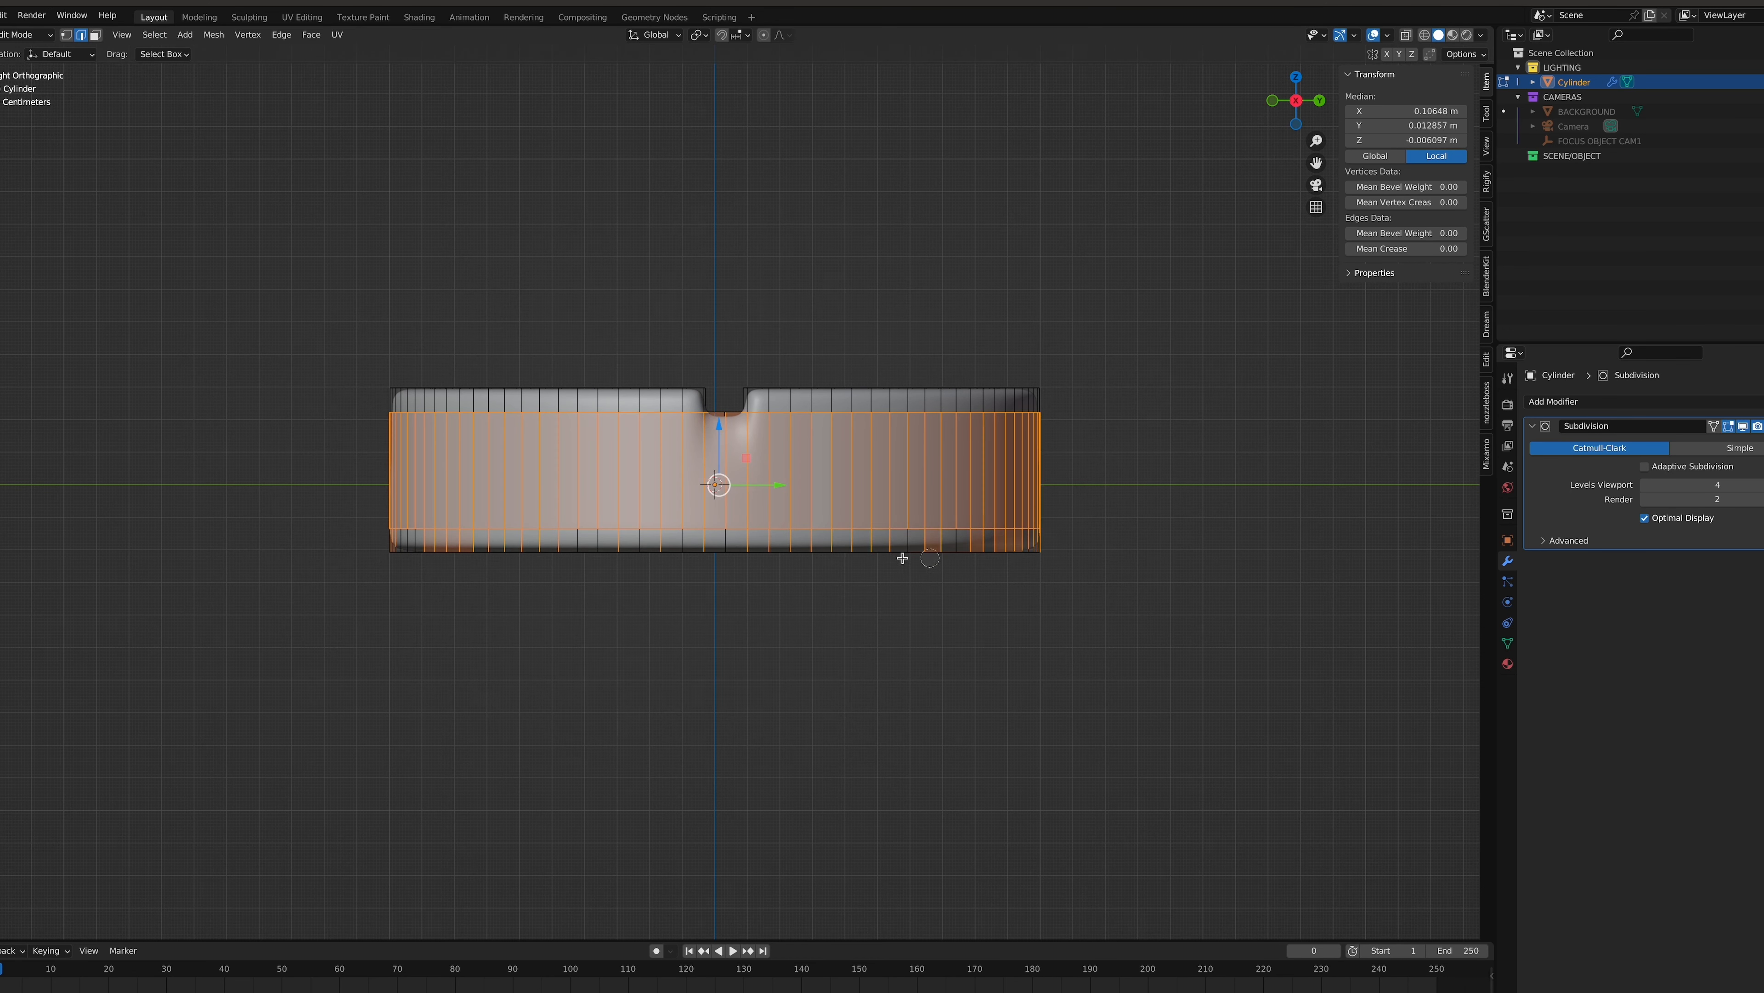
pyautogui.press('ctrl+KP_3')
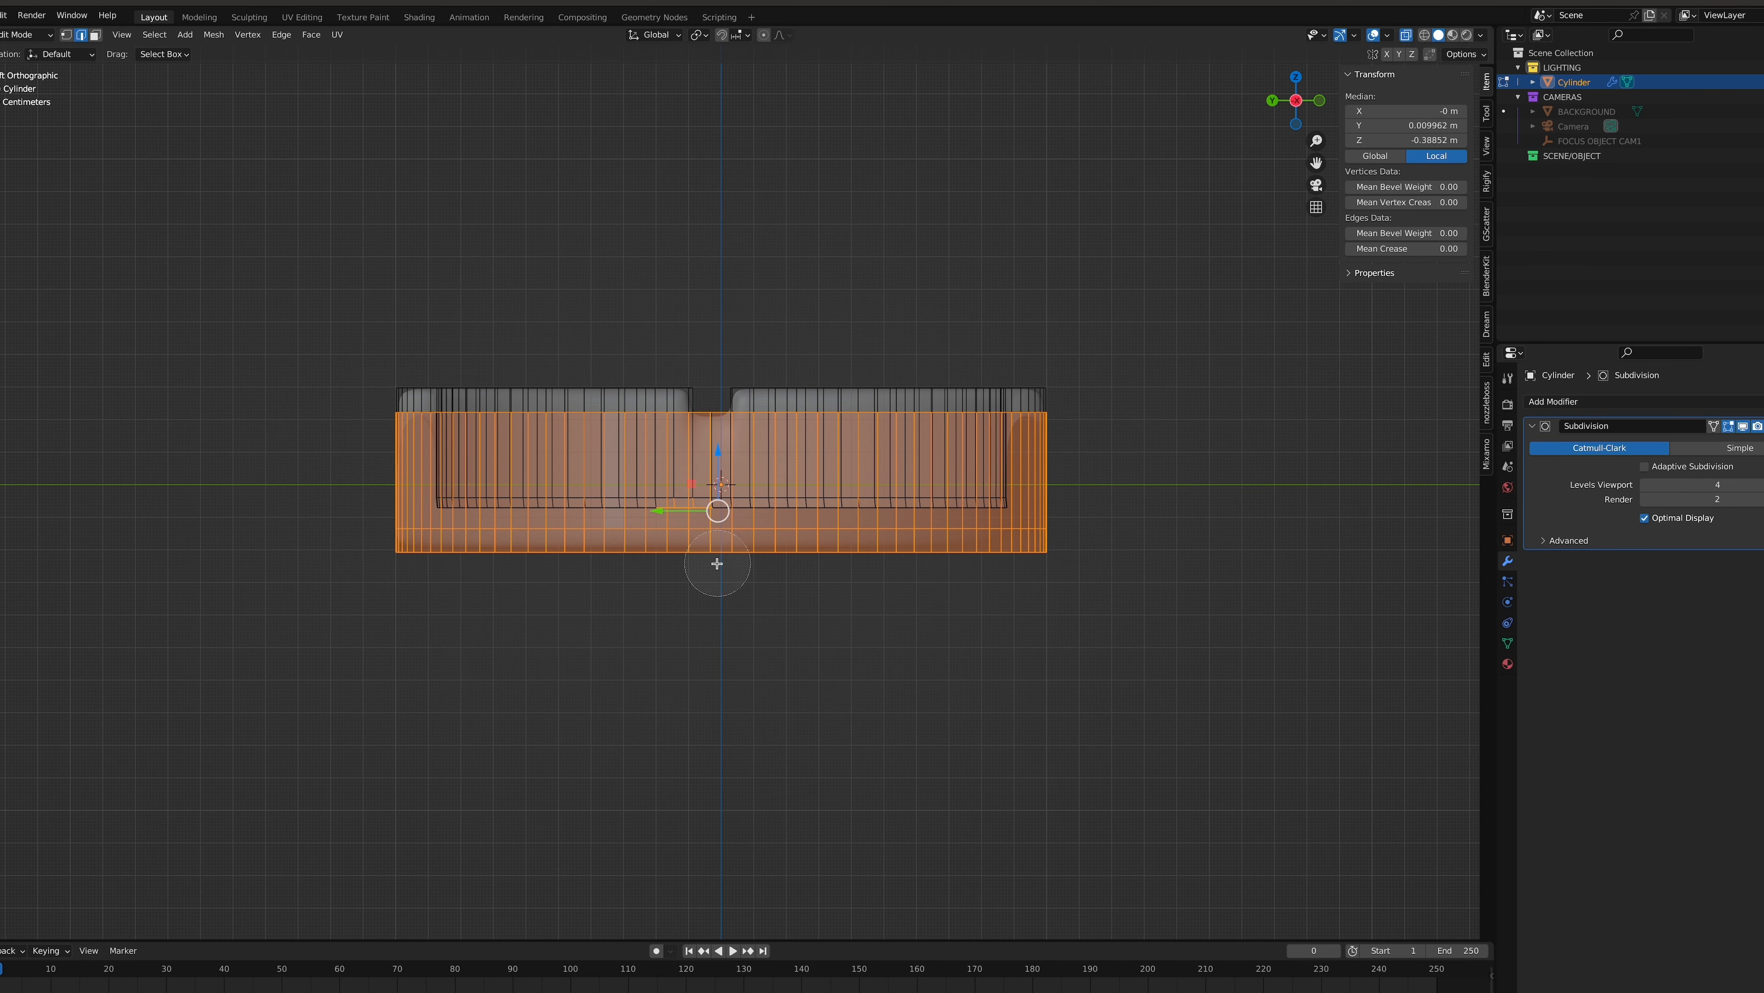
pyautogui.press('Escape')
pyautogui.click(929, 596)
# Undo back to the outer wall and base selection, and assign it to a new vertex group named "out"
pyautogui.hotkey('ctrl', 'z')
pyautogui.hotkey('ctrl', 'z')
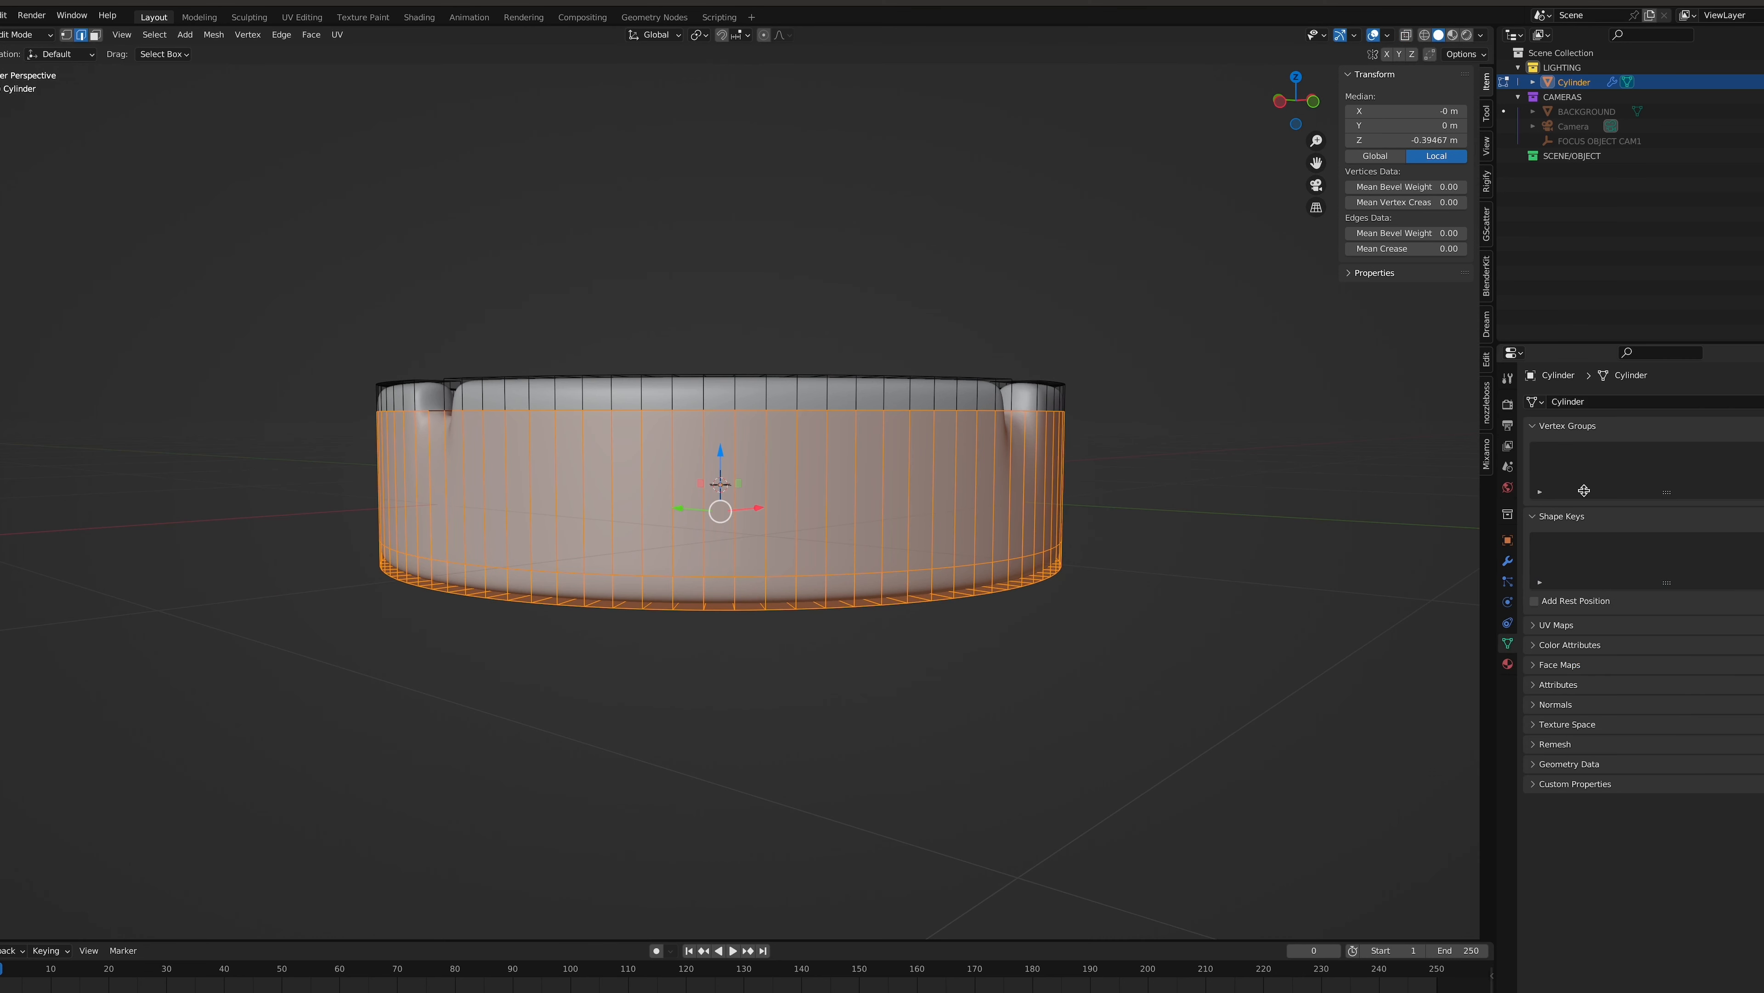
pyautogui.click(1572, 453)
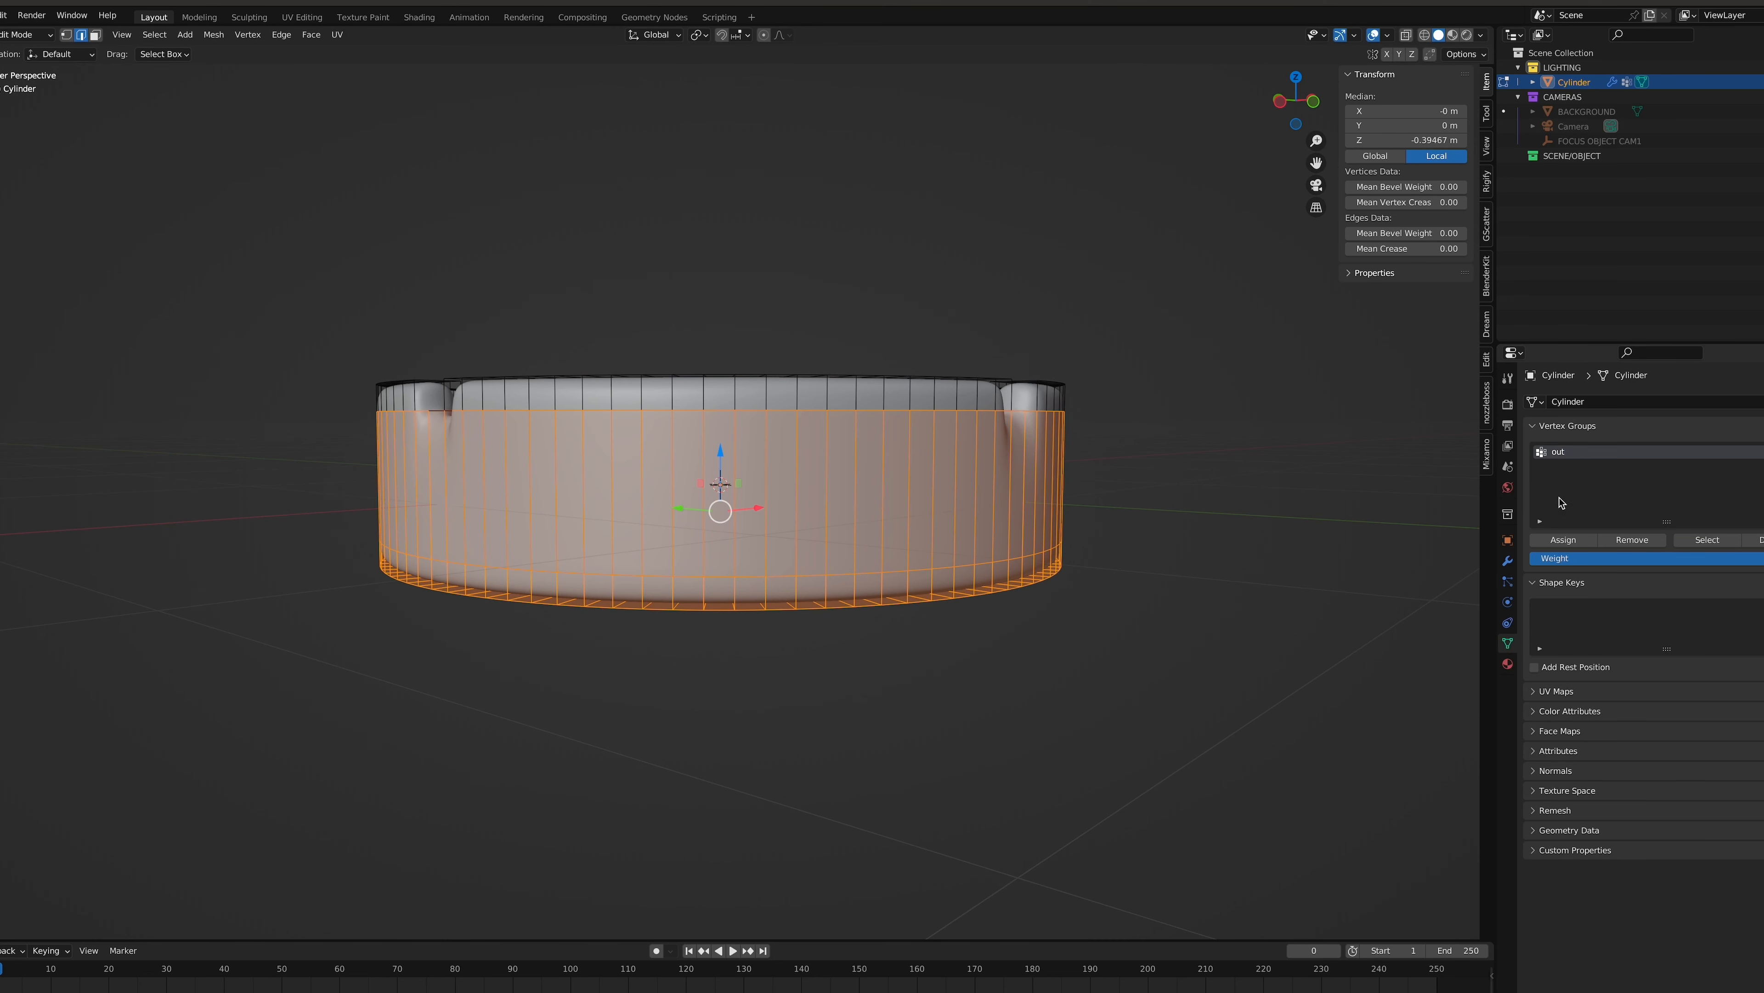
# Add a Displace modifier to the cylinder, create a new texture for it, and open the texture's settings
pyautogui.click(1509, 560)
pyautogui.press('Tab')
pyautogui.click(1553, 402)
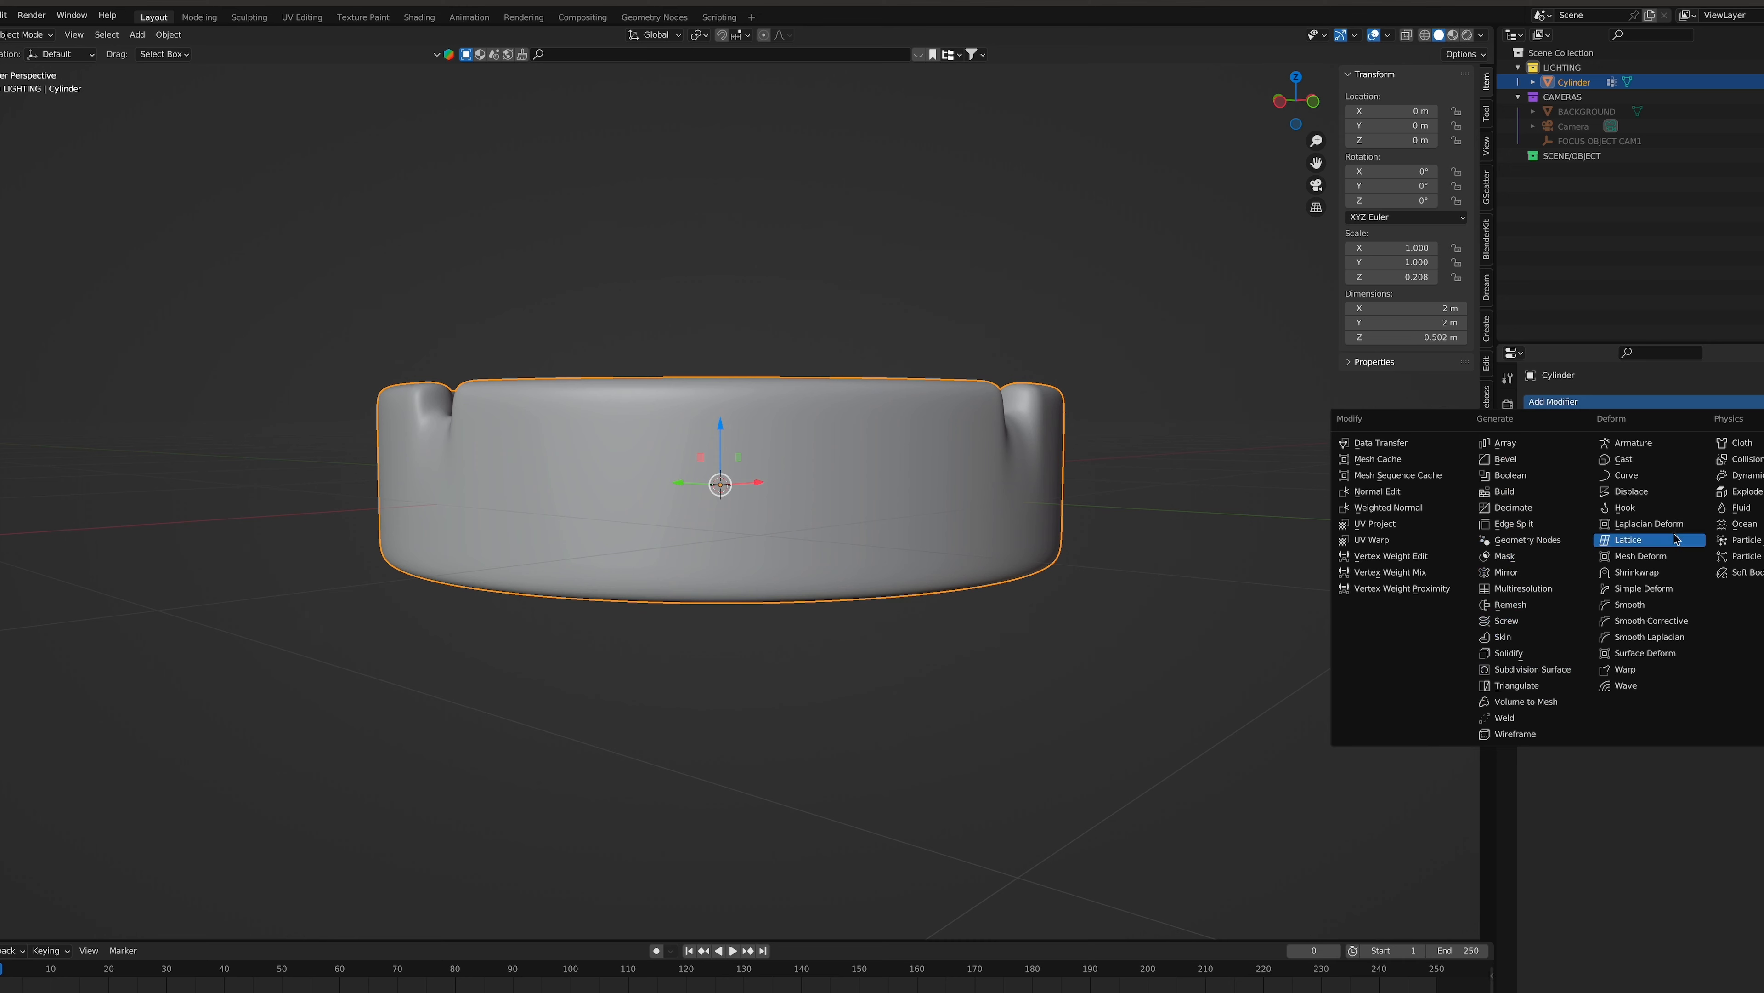
pyautogui.click(1684, 494)
pyautogui.press('Return')
pyautogui.click(1688, 448)
pyautogui.click(1758, 448)
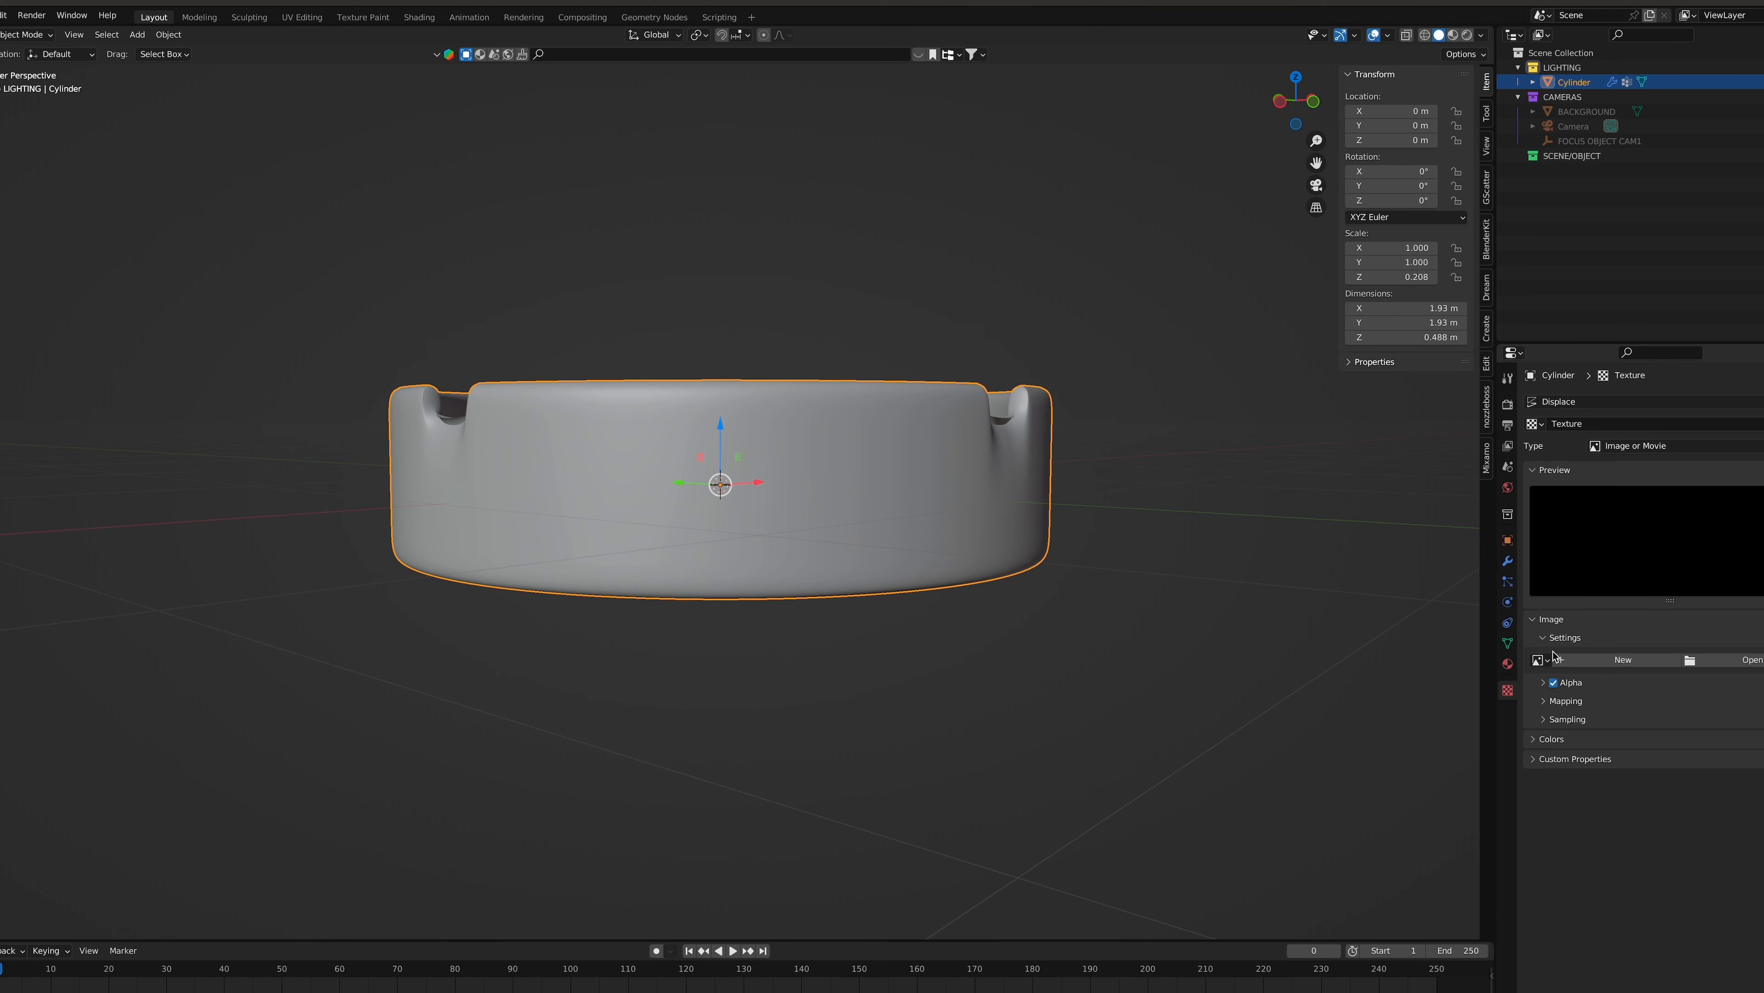
# Change the displacement texture from an image to a procedural type and adjust its pattern settings
pyautogui.click(1645, 449)
pyautogui.click(1637, 638)
pyautogui.click(1680, 663)
pyautogui.click(1685, 712)
pyautogui.moveTo(1688, 724); pyautogui.dragTo(1758, 739)
pyautogui.click(1689, 664)
pyautogui.click(1688, 729)
# Limit the Displace modifier to the outer-wall vertex group
pyautogui.moveTo(1105, 642)
pyautogui.mouseDown(button='middle')
pyautogui.moveTo(1104, 657)
pyautogui.moveTo(1103, 625)
pyautogui.mouseUp(button='middle')
pyautogui.click(1508, 561)
pyautogui.click(1688, 552)
pyautogui.click(1681, 571)
pyautogui.moveTo(1345, 569); pyautogui.dragTo(1344, 542, button='middle')
# Try applying a transform to the ashtray from Object Mode and return to editing its mesh
pyautogui.click(1508, 643)
pyautogui.press('Tab')
pyautogui.press('Tab')
pyautogui.hotkey('ctrl', 'a')
pyautogui.click(1187, 518)
pyautogui.press('Tab')
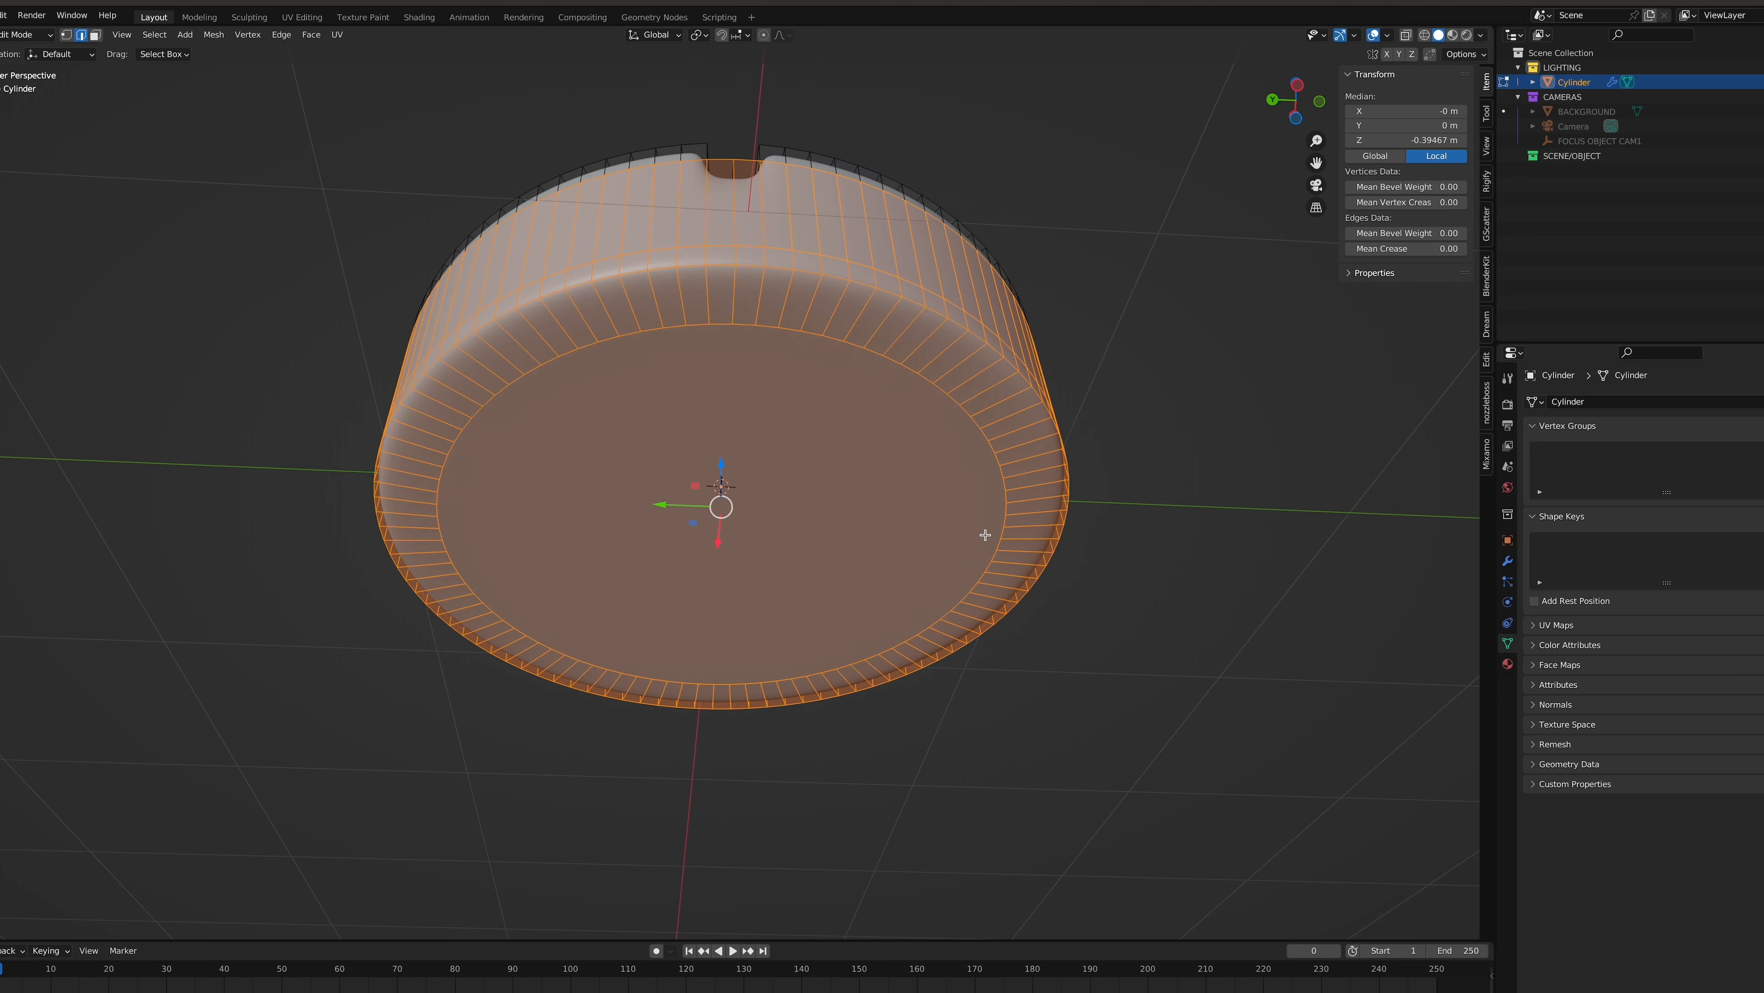
# Deselect the base faces in face select mode from below and assign the outer wall to a new vertex group
pyautogui.press('3')
pyautogui.press('ctrl+KP_7')
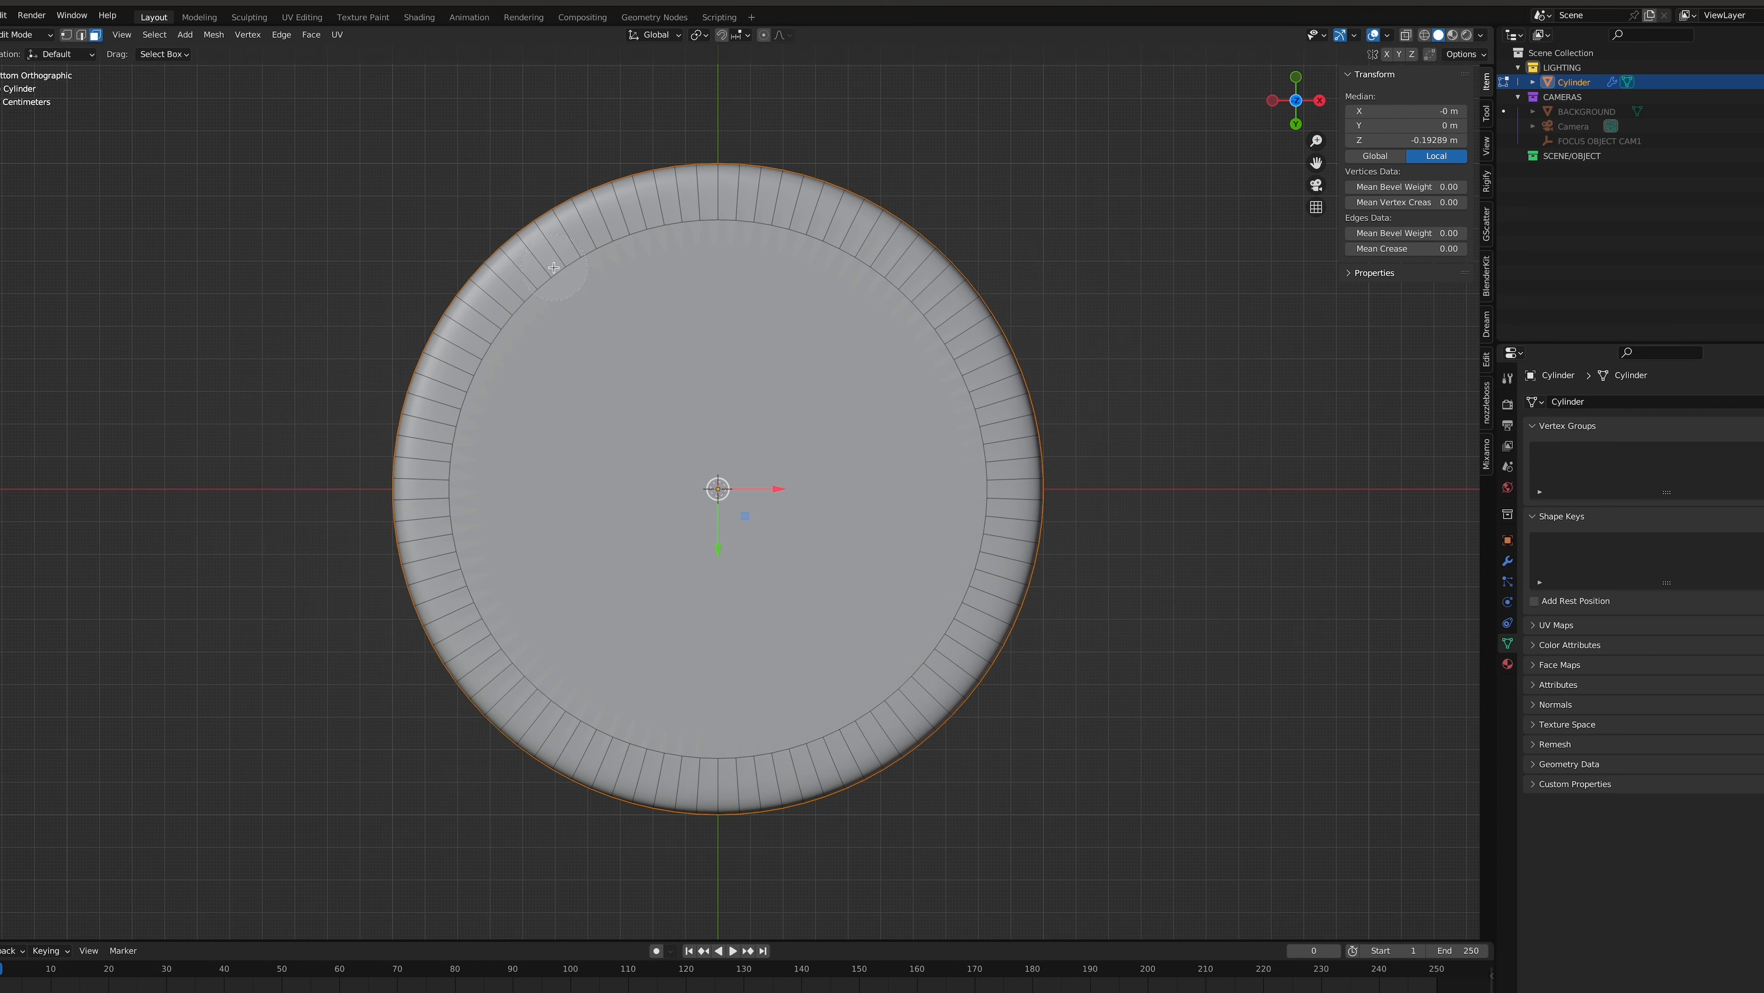
pyautogui.press('KP_1')
pyautogui.press('Tab')
# Add a level 4 subdivision and a Displace modifier with strength 0.05 limited to the vertex group Group
pyautogui.hotkey('ctrl', '4')
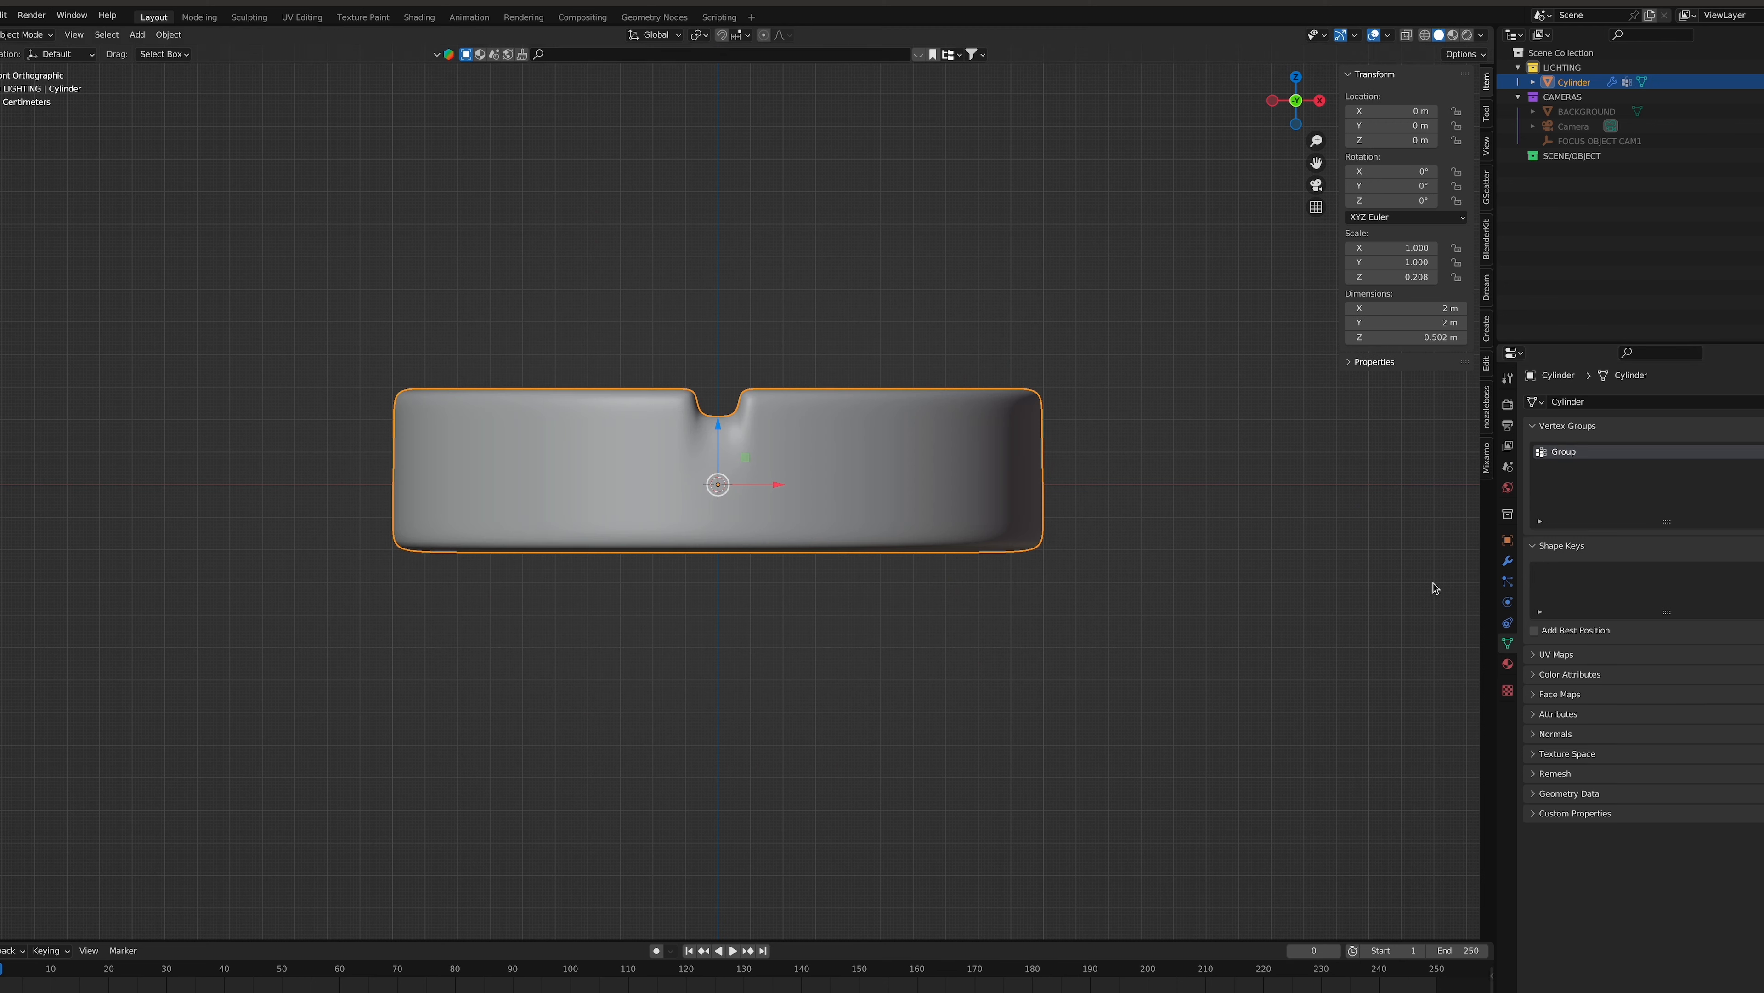
pyautogui.click(1553, 402)
pyautogui.click(1650, 494)
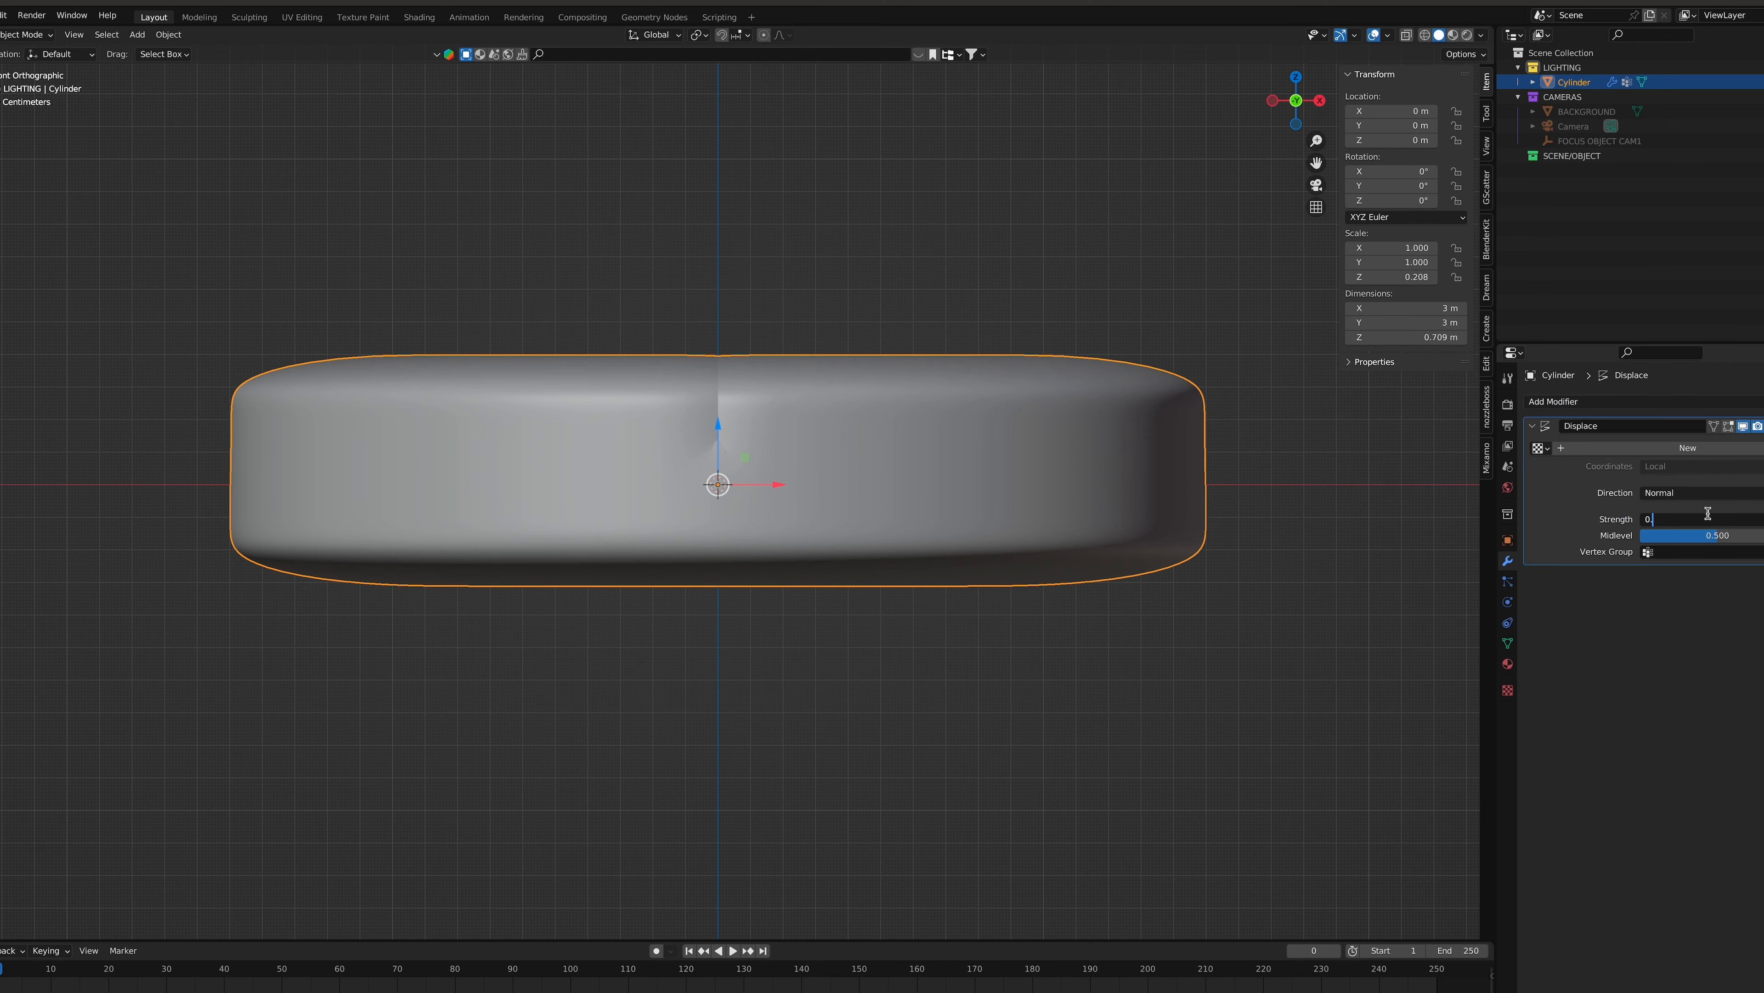
pyautogui.write('05')
pyautogui.press('Return')
pyautogui.click(1702, 551)
pyautogui.click(1695, 572)
# Create a new procedural texture for the Displace modifier and tune it into diagonal waves around the outer wall
pyautogui.click(1688, 448)
pyautogui.click(1507, 690)
pyautogui.click(1657, 446)
pyautogui.click(1630, 637)
pyautogui.click(1677, 661)
pyautogui.click(1683, 715)
pyautogui.moveTo(1688, 724); pyautogui.dragTo(1724, 723)
pyautogui.moveTo(1438, 739); pyautogui.dragTo(1181, 751, button='middle')
# Add a Smooth modifier to the displaced ashtray and shade it smooth
pyautogui.click(1508, 560)
pyautogui.click(1553, 401)
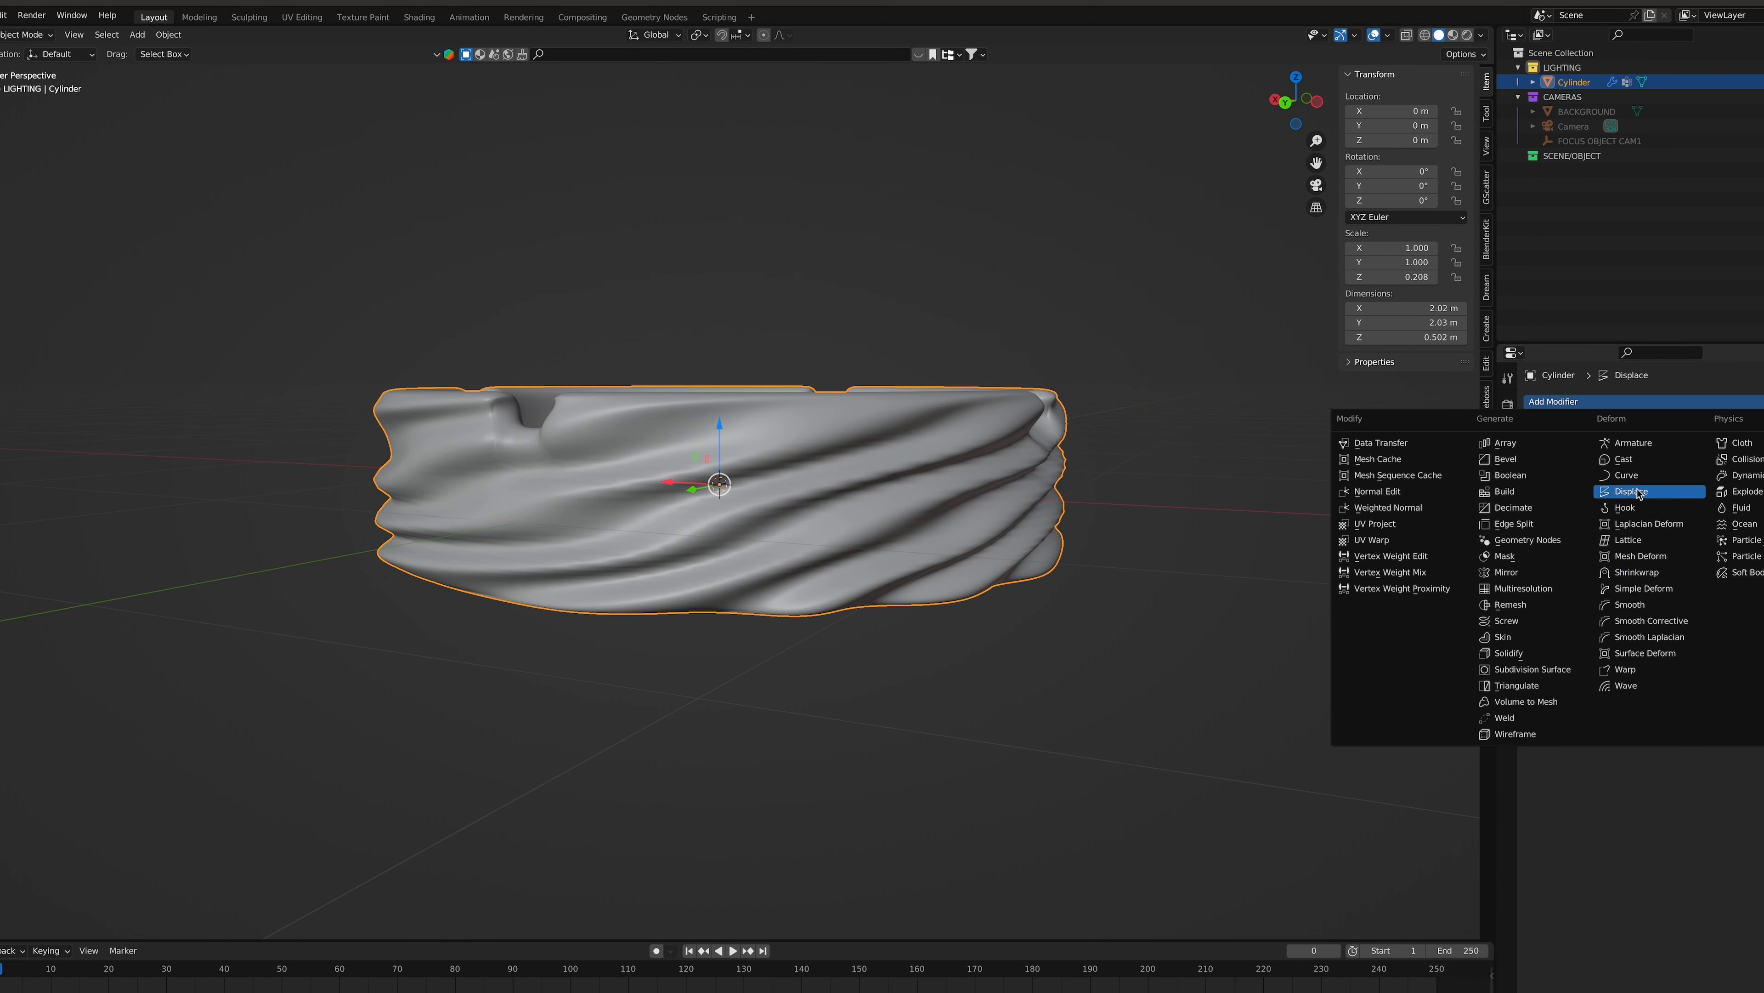
pyautogui.click(1624, 604)
pyautogui.rightClick(870, 478)
pyautogui.click(882, 481)
pyautogui.moveTo(1181, 569); pyautogui.dragTo(904, 498, button='middle')
pyautogui.press('Tab')
pyautogui.press('Tab')
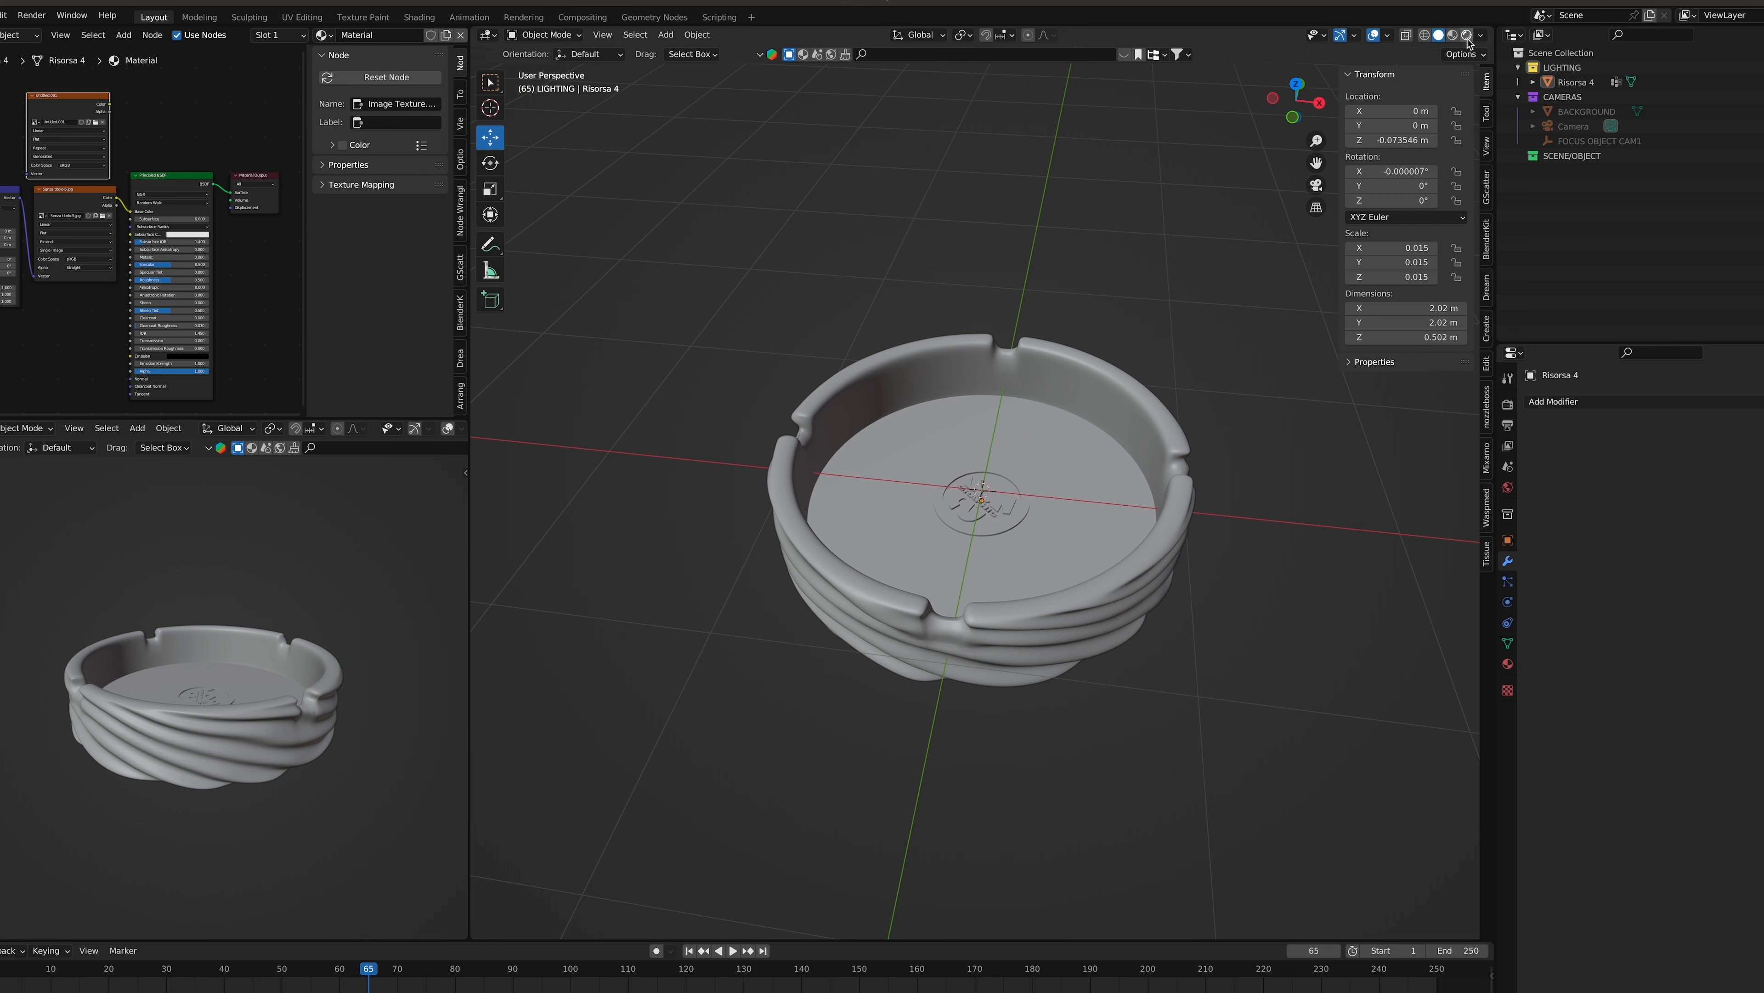
# Turn on the rendered preview and make the render film background transparent
pyautogui.click(1468, 35)
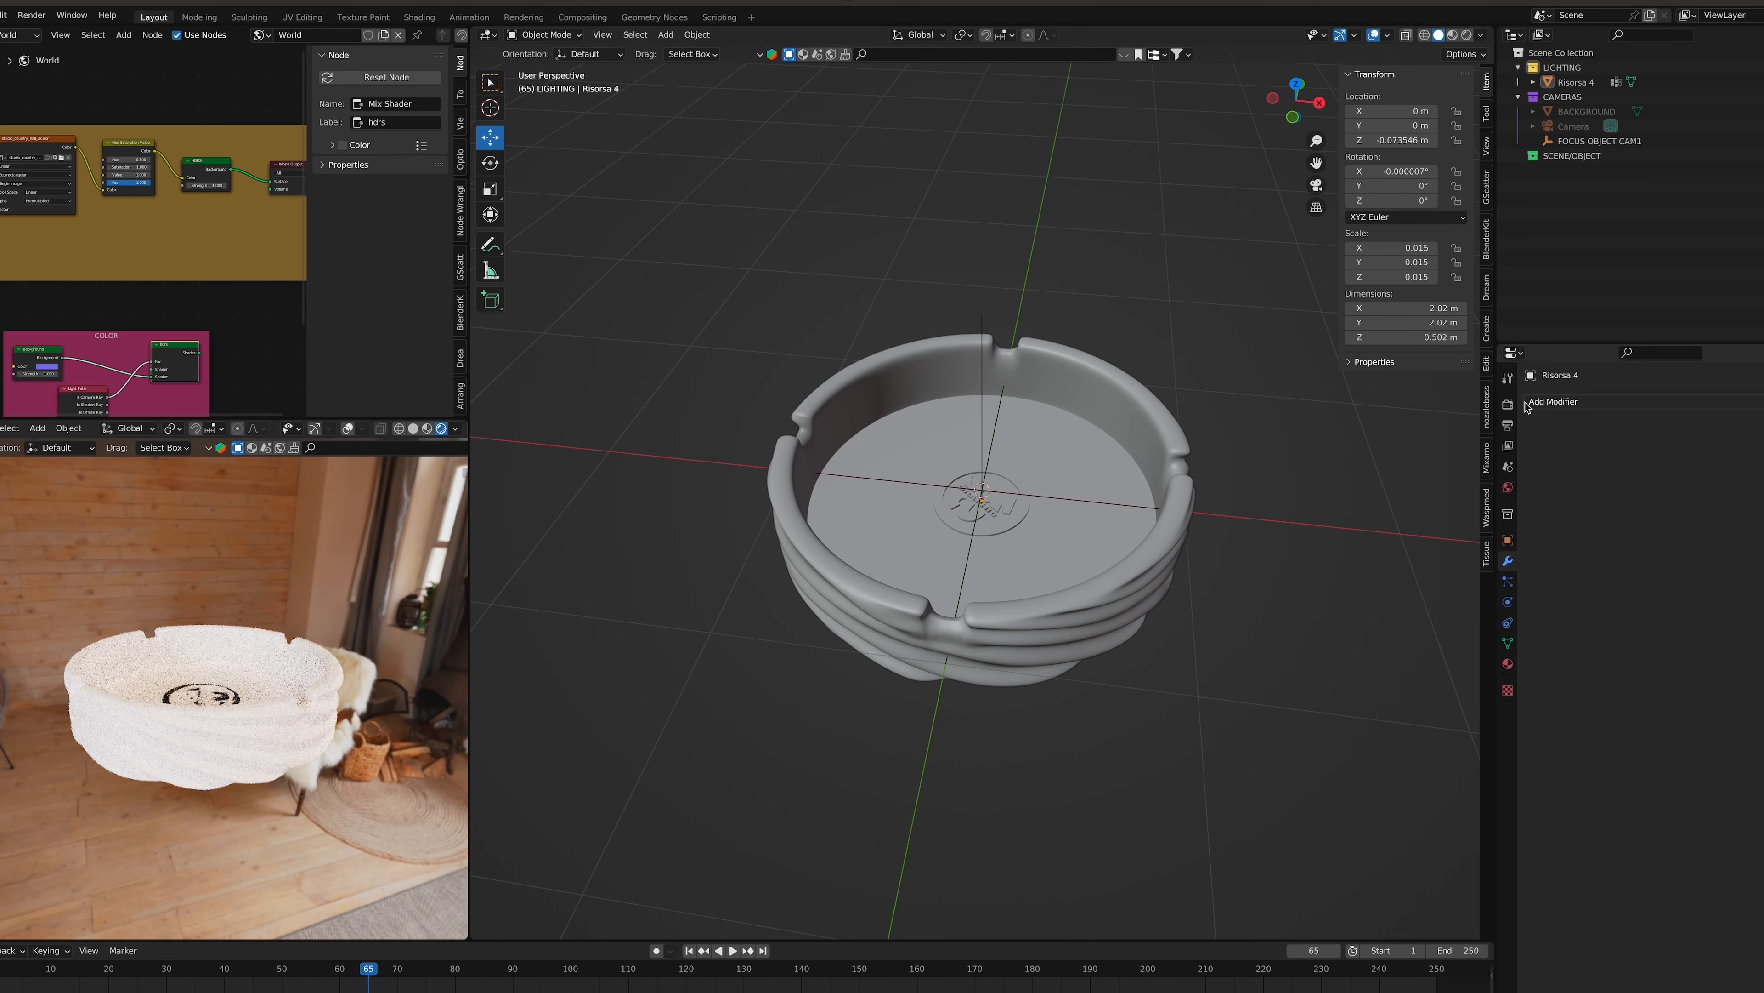
pyautogui.click(1507, 404)
pyautogui.click(1554, 706)
# Select the ashtray and switch the shader editor from the World to its object material
pyautogui.click(302, 723)
pyautogui.moveTo(233, 278); pyautogui.dragTo(115, 278, button='middle')
pyautogui.click(20, 35)
pyautogui.click(19, 54)
pyautogui.moveTo(159, 132); pyautogui.dragTo(153, 134, button='middle')
# Replace the ashtray's material with a new one and raise its transmission
pyautogui.click(1508, 561)
pyautogui.click(460, 35)
pyautogui.click(389, 36)
pyautogui.scroll(4, 146, 390)
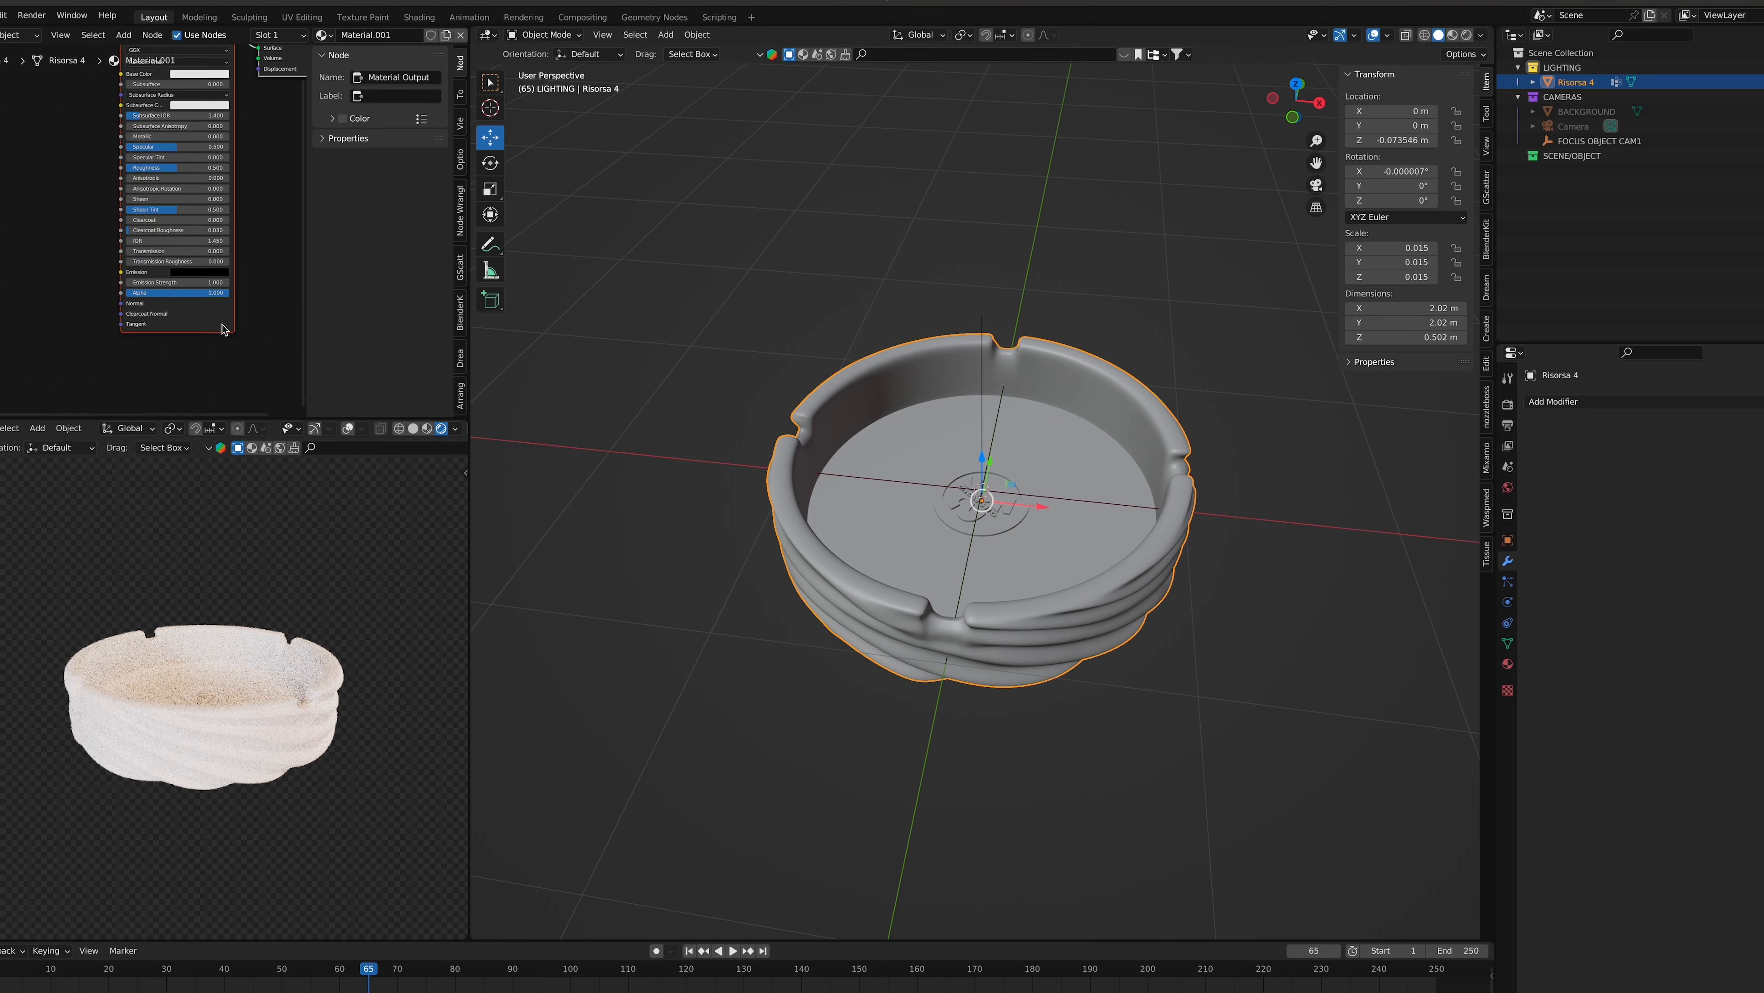
pyautogui.moveTo(209, 313); pyautogui.dragTo(146, 280, button='middle')
pyautogui.moveTo(91, 312); pyautogui.dragTo(223, 312)
pyautogui.moveTo(243, 216); pyautogui.dragTo(217, 282, button='middle')
# Remove the ashtray's material slot and create a fresh material with transmission 1.000 and roughness 0.000
pyautogui.click(1508, 664)
pyautogui.click(1763, 420)
pyautogui.click(390, 35)
pyautogui.moveTo(90, 378); pyautogui.dragTo(222, 379)
pyautogui.moveTo(1188, 431); pyautogui.dragTo(1115, 473, button='middle')
pyautogui.moveTo(347, 542); pyautogui.dragTo(353, 625, button='middle')
pyautogui.scroll(5, 353, 625)
pyautogui.press('Tab')
pyautogui.press('Tab')
pyautogui.moveTo(122, 273); pyautogui.dragTo(35, 273)
# Position the curved backdrop under and behind the ashtray, and scale the ashtray down to 0.303
pyautogui.scroll(-5, 249, 633)
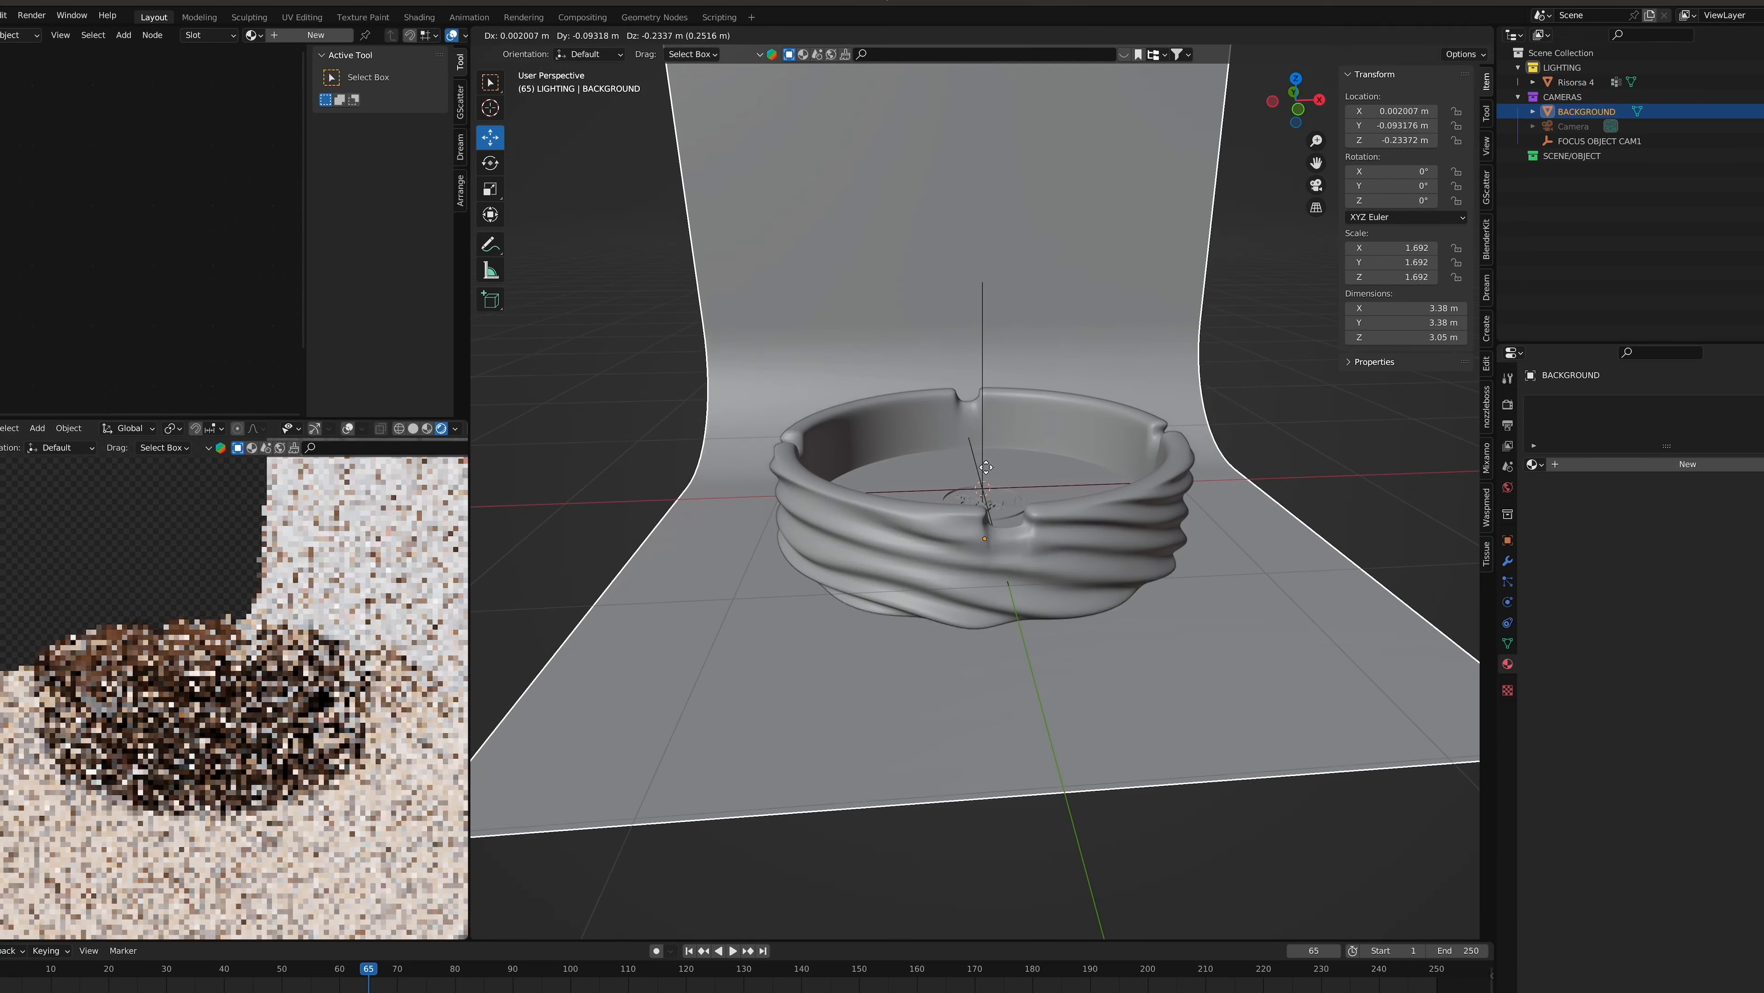
pyautogui.click(1055, 607)
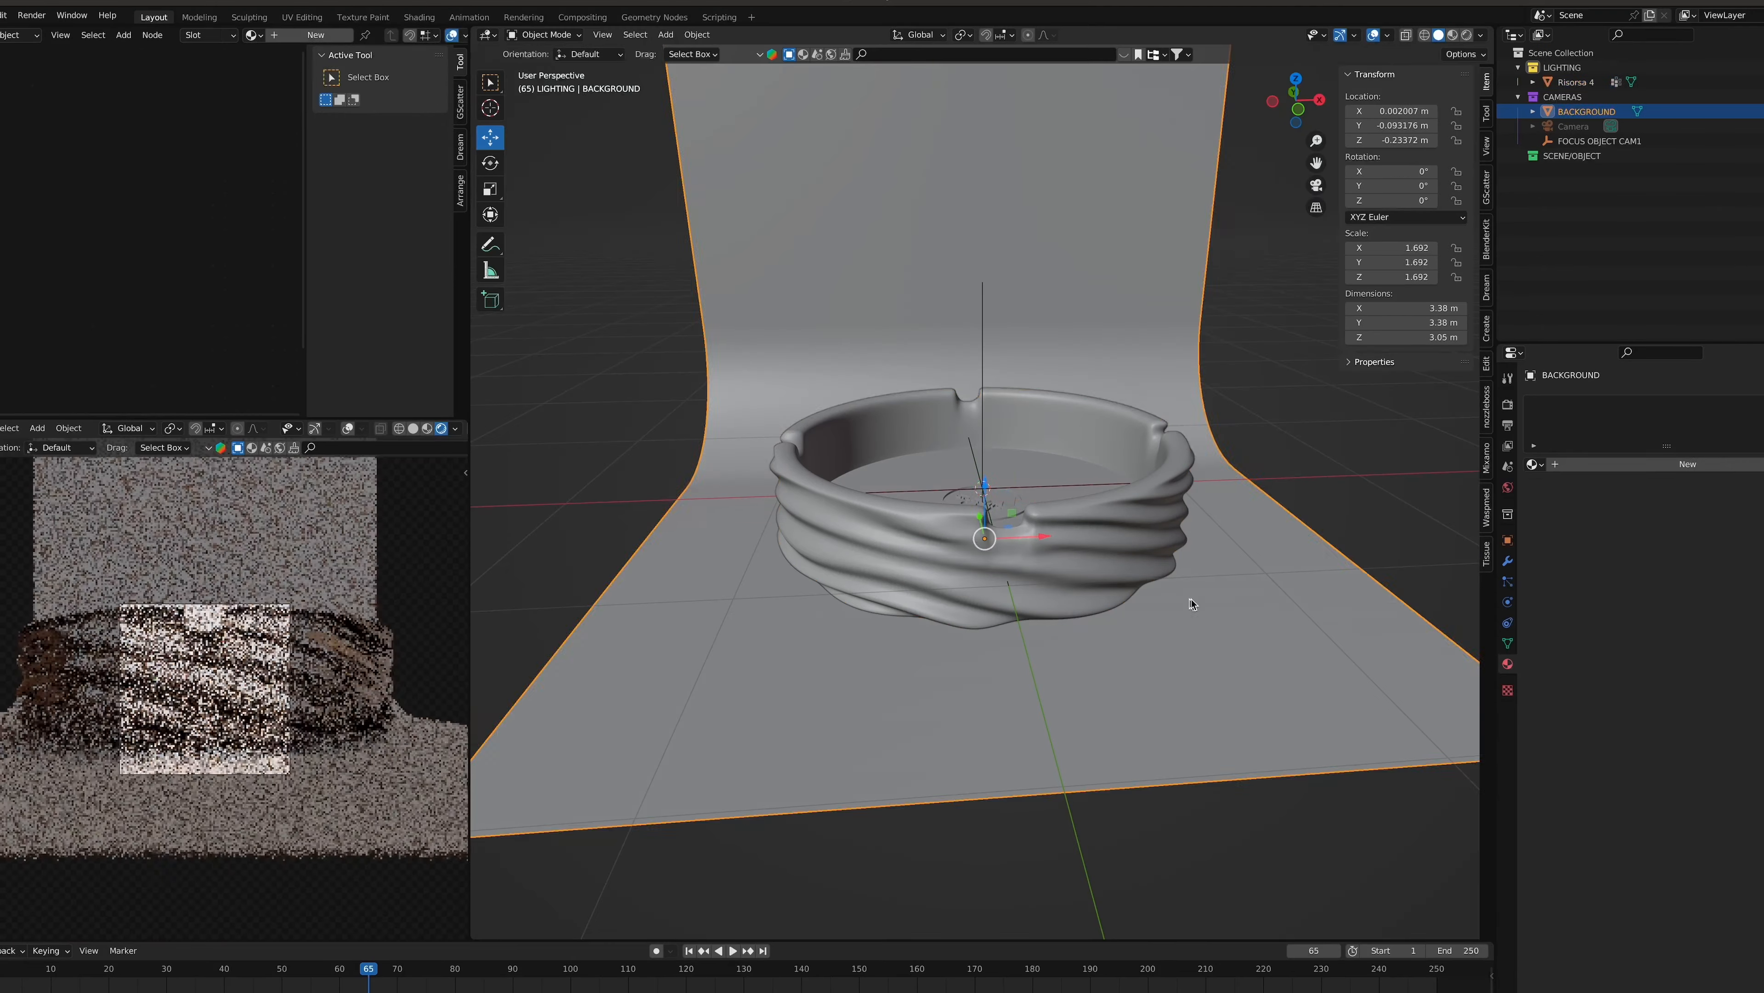
pyautogui.press('s')
pyautogui.click(289, 623)
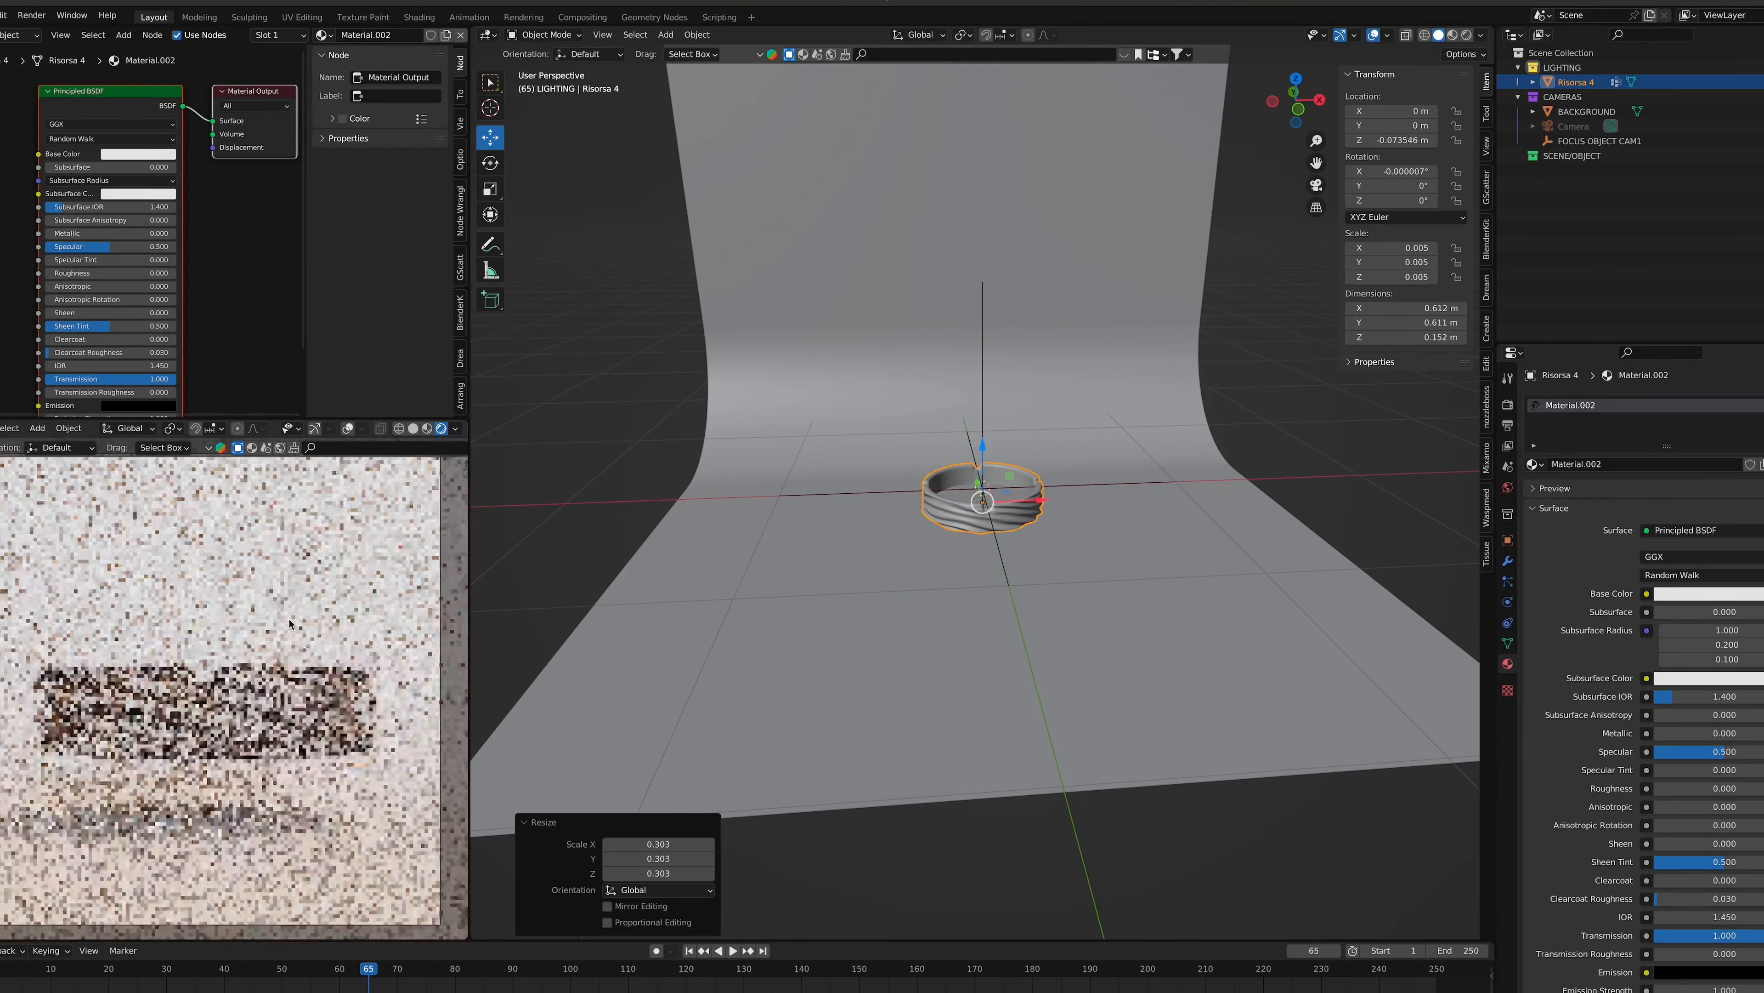
# Switch the shader editor to the World nodes and choose a warmer image for the environment texture
pyautogui.click(30, 38)
pyautogui.click(27, 77)
pyautogui.click(3, 145)
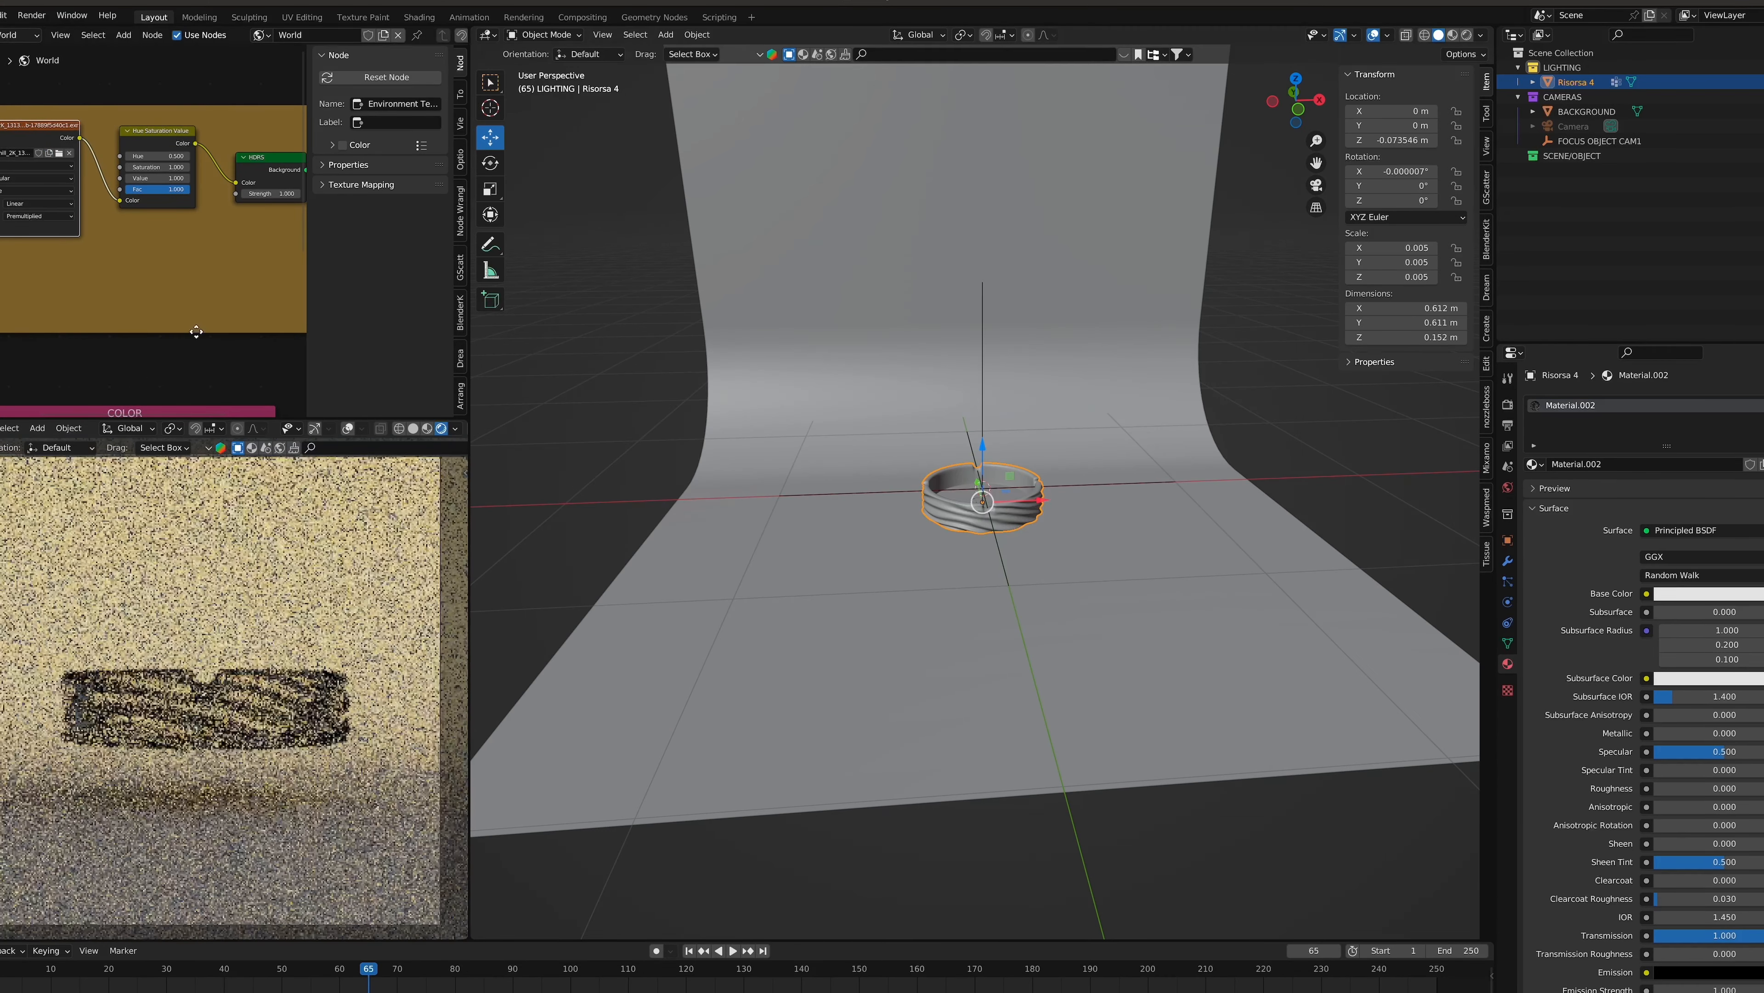
# Tilt the ashtray toward the camera to about 42.4° on X, and lower the backdrop by about 0.137 m
pyautogui.press('r')
pyautogui.click(1009, 563)
pyautogui.click(1244, 549)
pyautogui.press('g')
pyautogui.press('z')
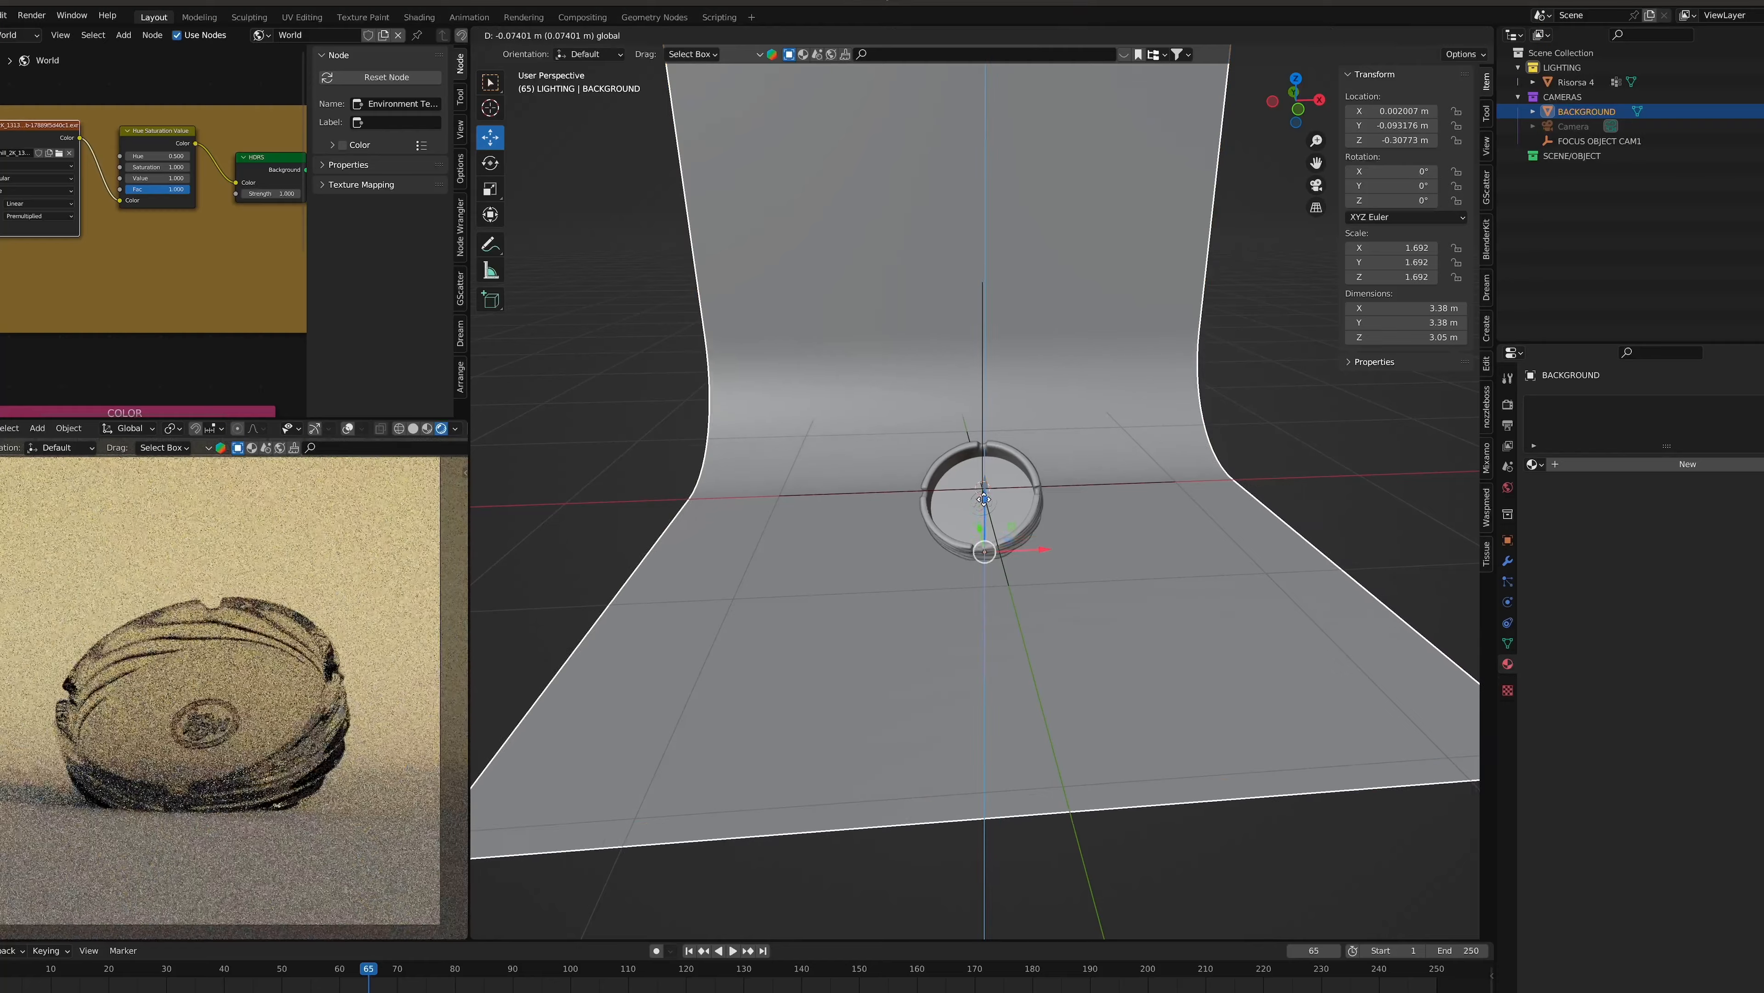
pyautogui.click(1252, 579)
# Add an Area light and place it to the side of the ashtray, aimed at it
pyautogui.hotkey('shift', 'a')
pyautogui.moveTo(898, 685)
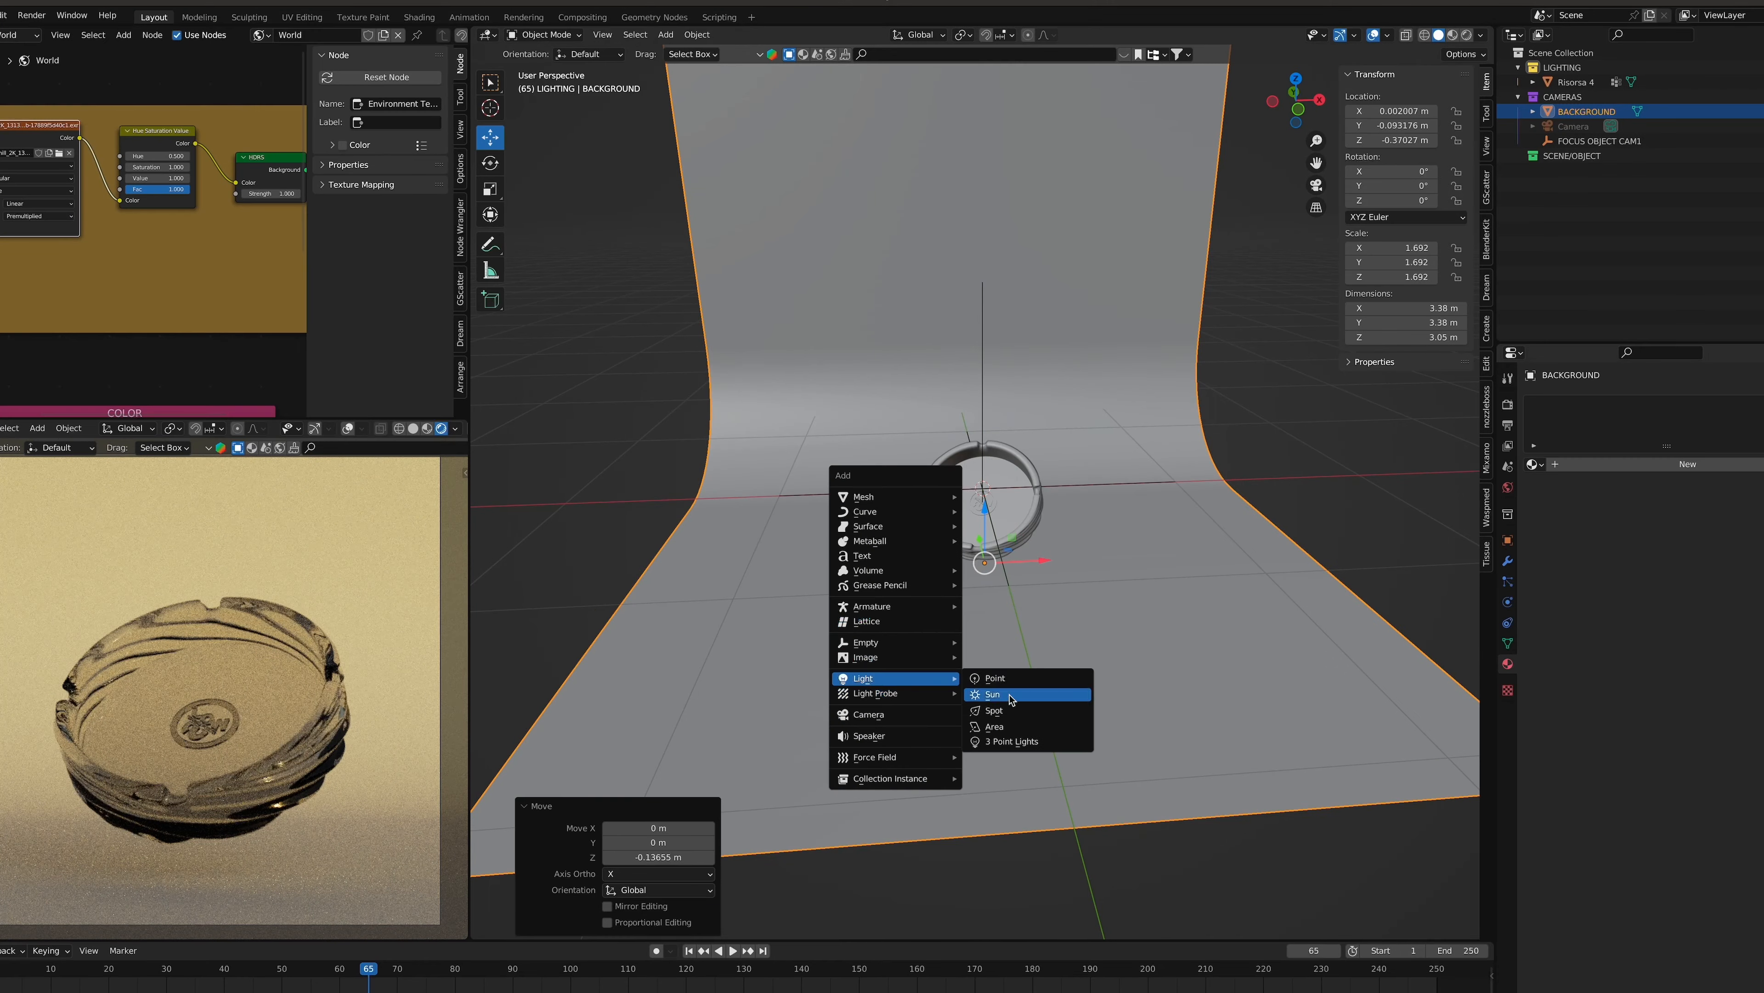
pyautogui.click(1028, 736)
pyautogui.press('g')
pyautogui.press('x')
pyautogui.click(720, 591)
pyautogui.moveTo(772, 499); pyautogui.dragTo(967, 511)
pyautogui.moveTo(826, 426); pyautogui.dragTo(923, 423)
# Scale the area light to 1.033 and give it a pale yellow color
pyautogui.press('s')
pyautogui.click(1218, 361)
pyautogui.hotkey('ctrl', 'z')
pyautogui.press('s')
pyautogui.click(949, 410)
pyautogui.moveTo(949, 410); pyautogui.dragTo(889, 458, button='middle')
pyautogui.click(1702, 487)
pyautogui.click(1718, 353)
# Move the area light up and outward to about X -1.19 m and Z 0.55 m
pyautogui.moveTo(1251, 625); pyautogui.dragTo(1228, 604, button='middle')
pyautogui.moveTo(860, 363); pyautogui.dragTo(859, 320)
pyautogui.moveTo(960, 428); pyautogui.dragTo(903, 451, button='middle')
pyautogui.moveTo(928, 377); pyautogui.dragTo(833, 346)
pyautogui.moveTo(1009, 489); pyautogui.dragTo(1068, 484, button='middle')
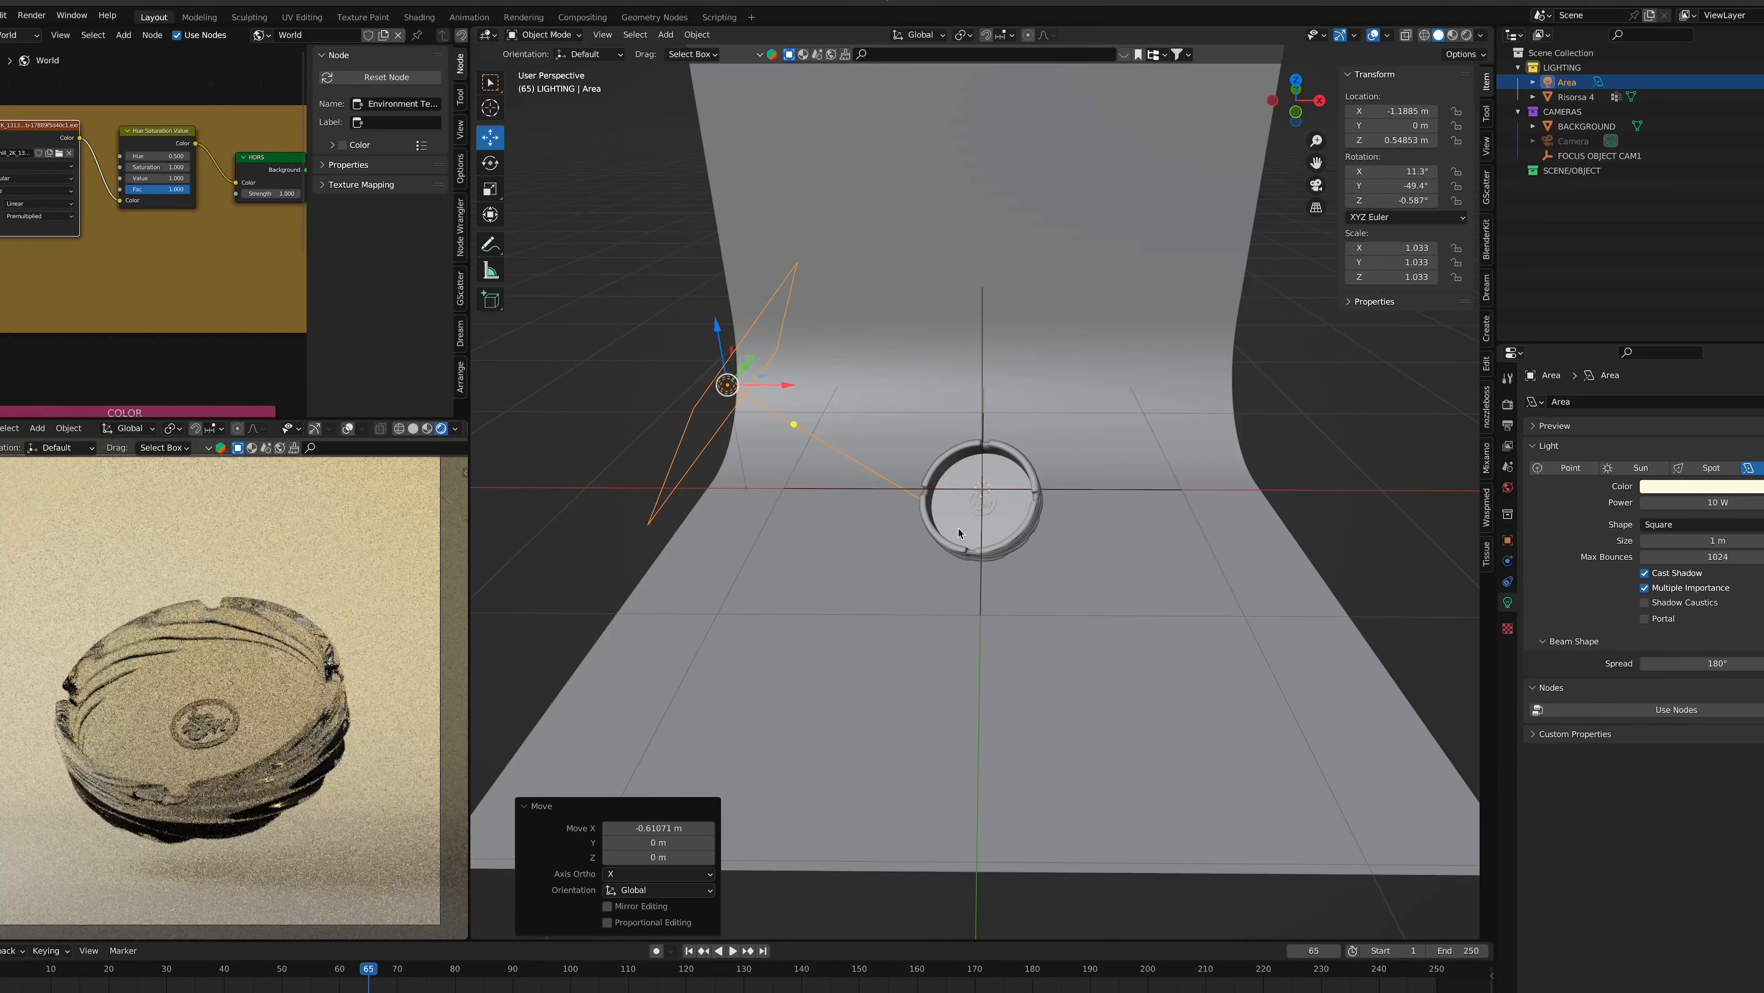
# Select the ashtray, return the shader editor to its object material, and set the IOR to 3.050
pyautogui.click(946, 522)
pyautogui.moveTo(240, 351); pyautogui.dragTo(146, 284, button='middle')
pyautogui.scroll(-3, 146, 283)
pyautogui.click(17, 35)
pyautogui.click(12, 67)
pyautogui.scroll(5, 192, 285)
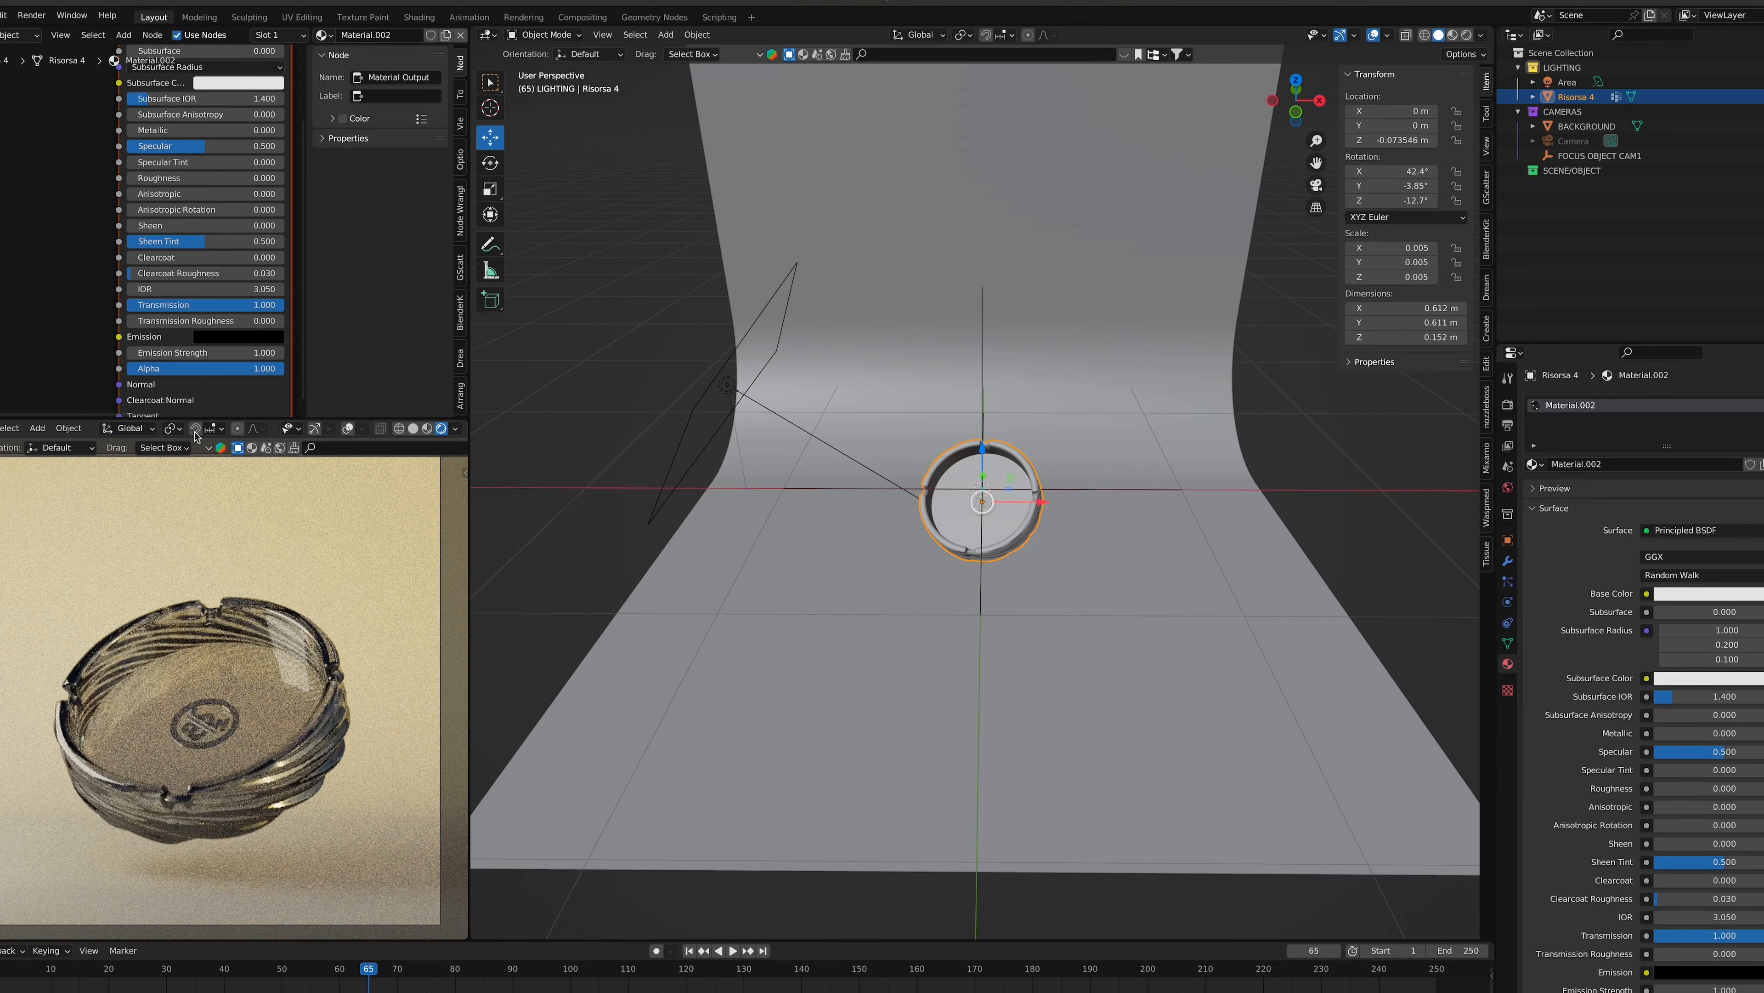
# Try a pale cyan base color for the glass with hue 0.520, saturation 0.119 and value 1.000
pyautogui.moveTo(225, 133); pyautogui.dragTo(234, 170, button='middle')
pyautogui.click(238, 71)
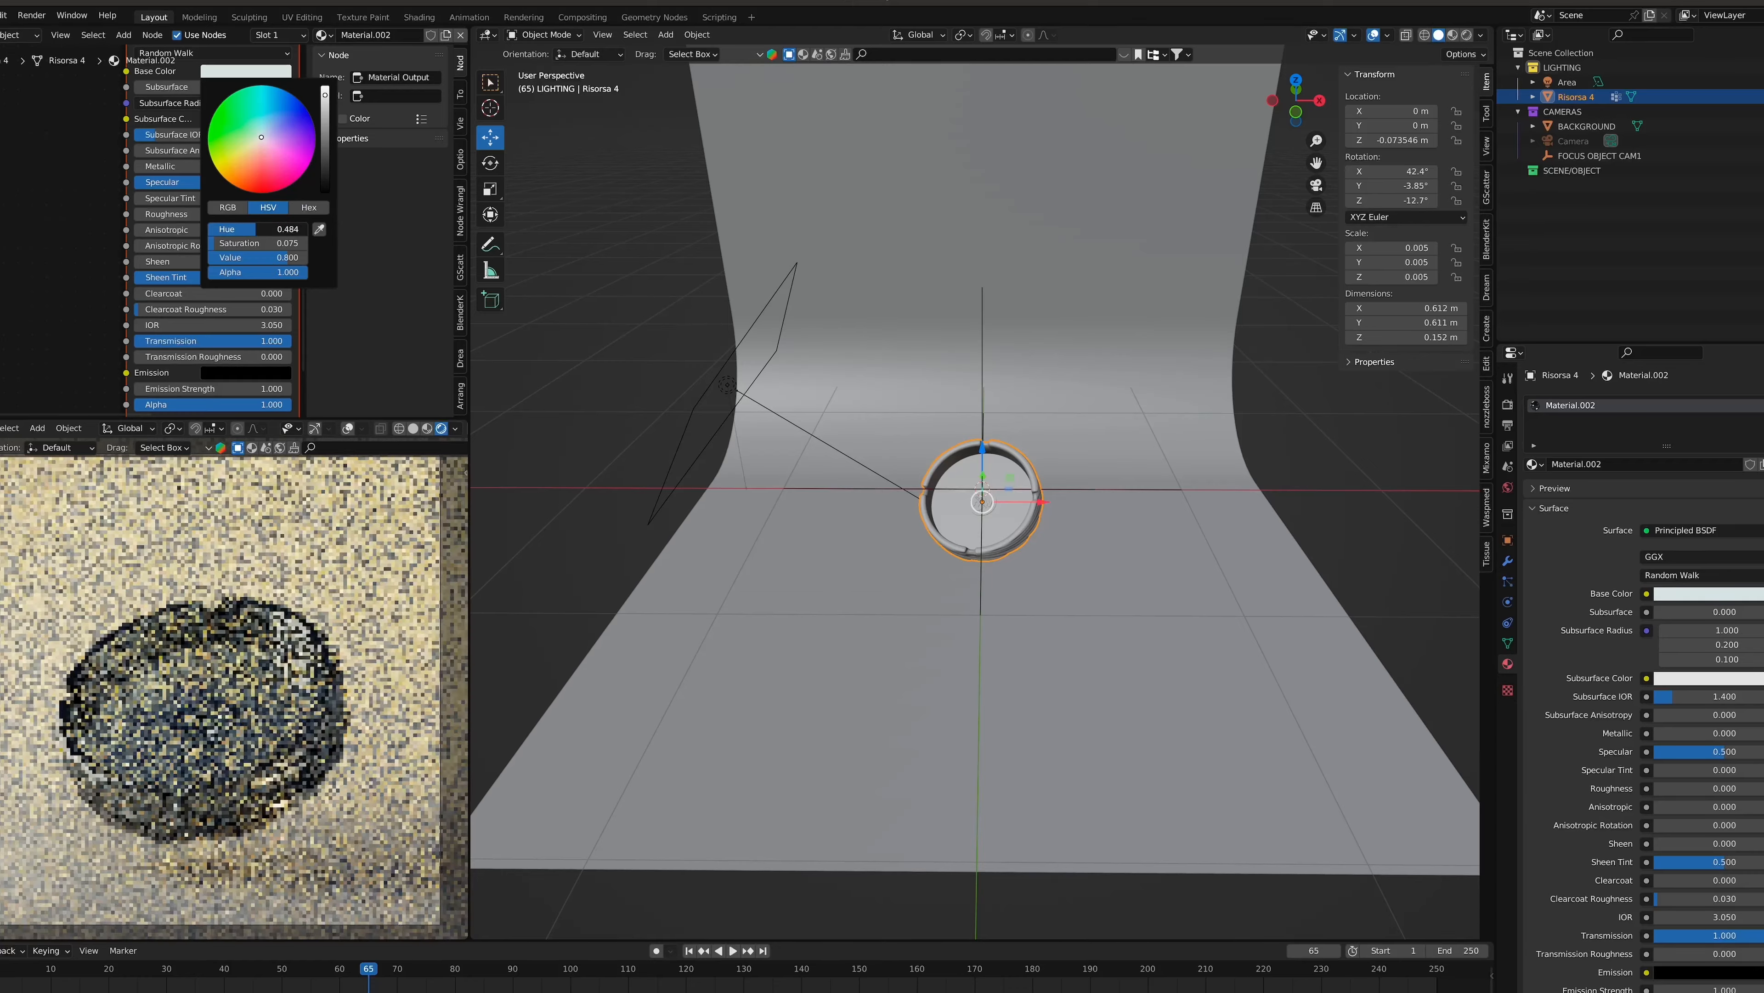
pyautogui.moveTo(253, 258); pyautogui.dragTo(307, 259)
pyautogui.moveTo(243, 89); pyautogui.dragTo(239, 129, button='middle')
pyautogui.click(240, 113)
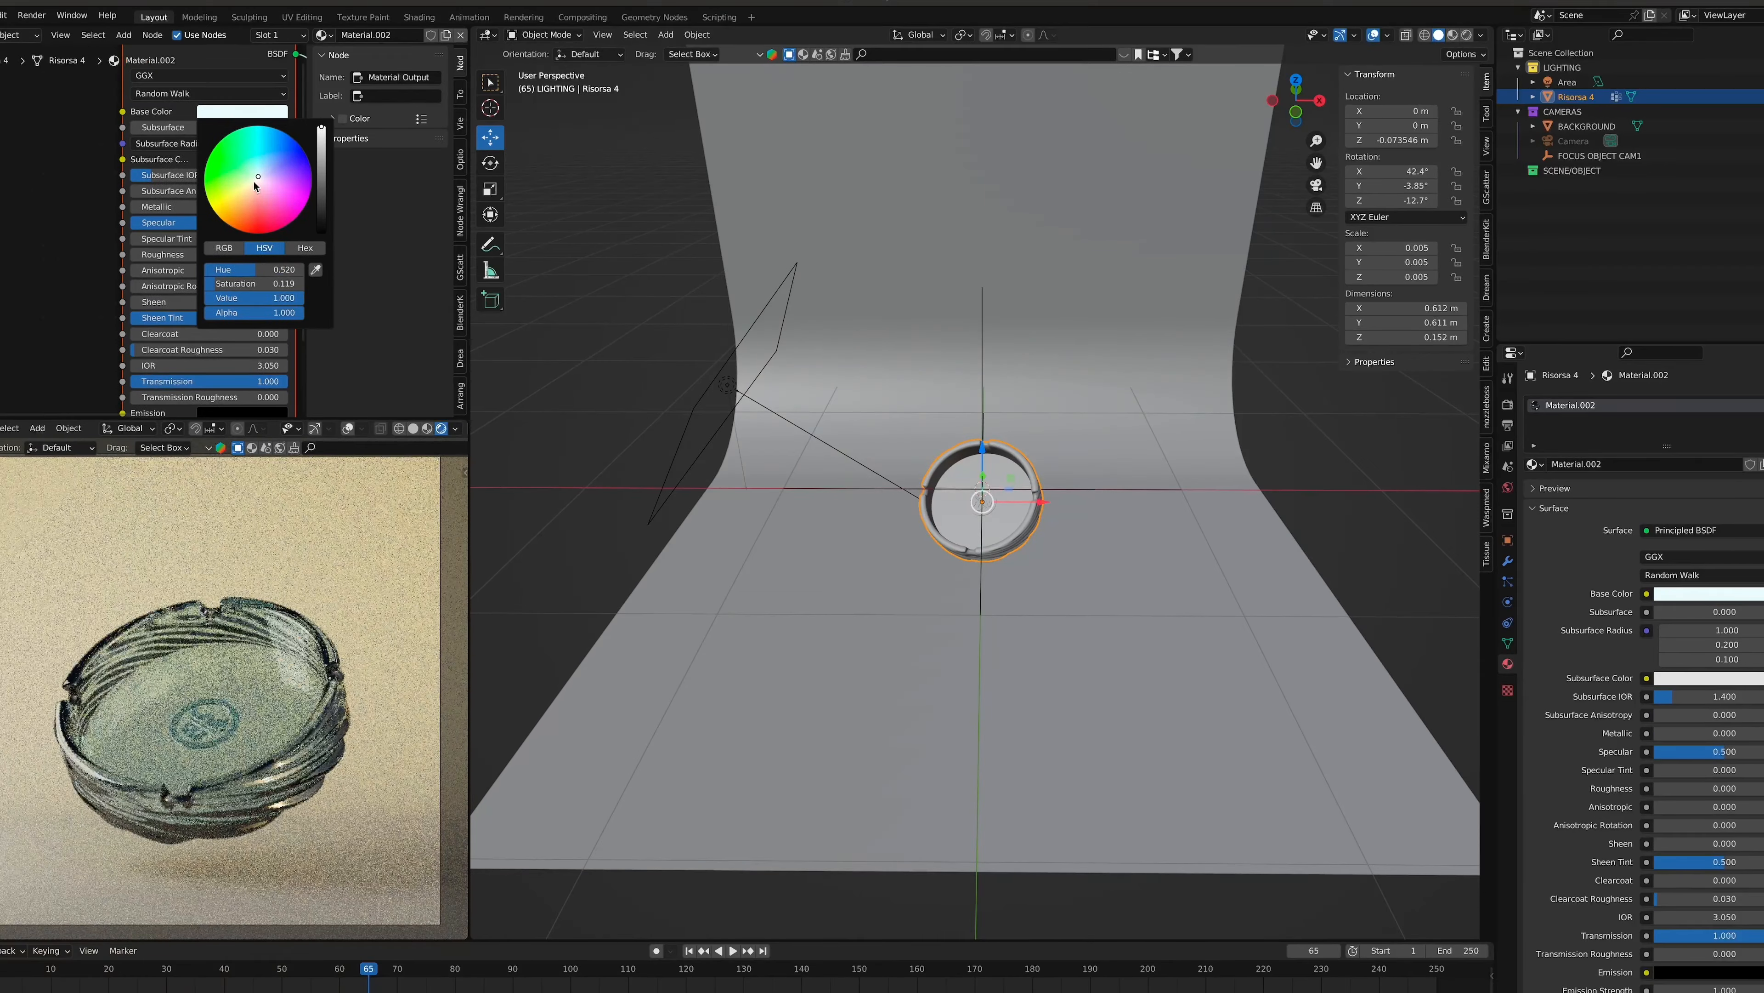
# Revert the base color tint and set the glass material's roughness to 0.005 and IOR to 1.450
pyautogui.moveTo(197, 350); pyautogui.dragTo(180, 351)
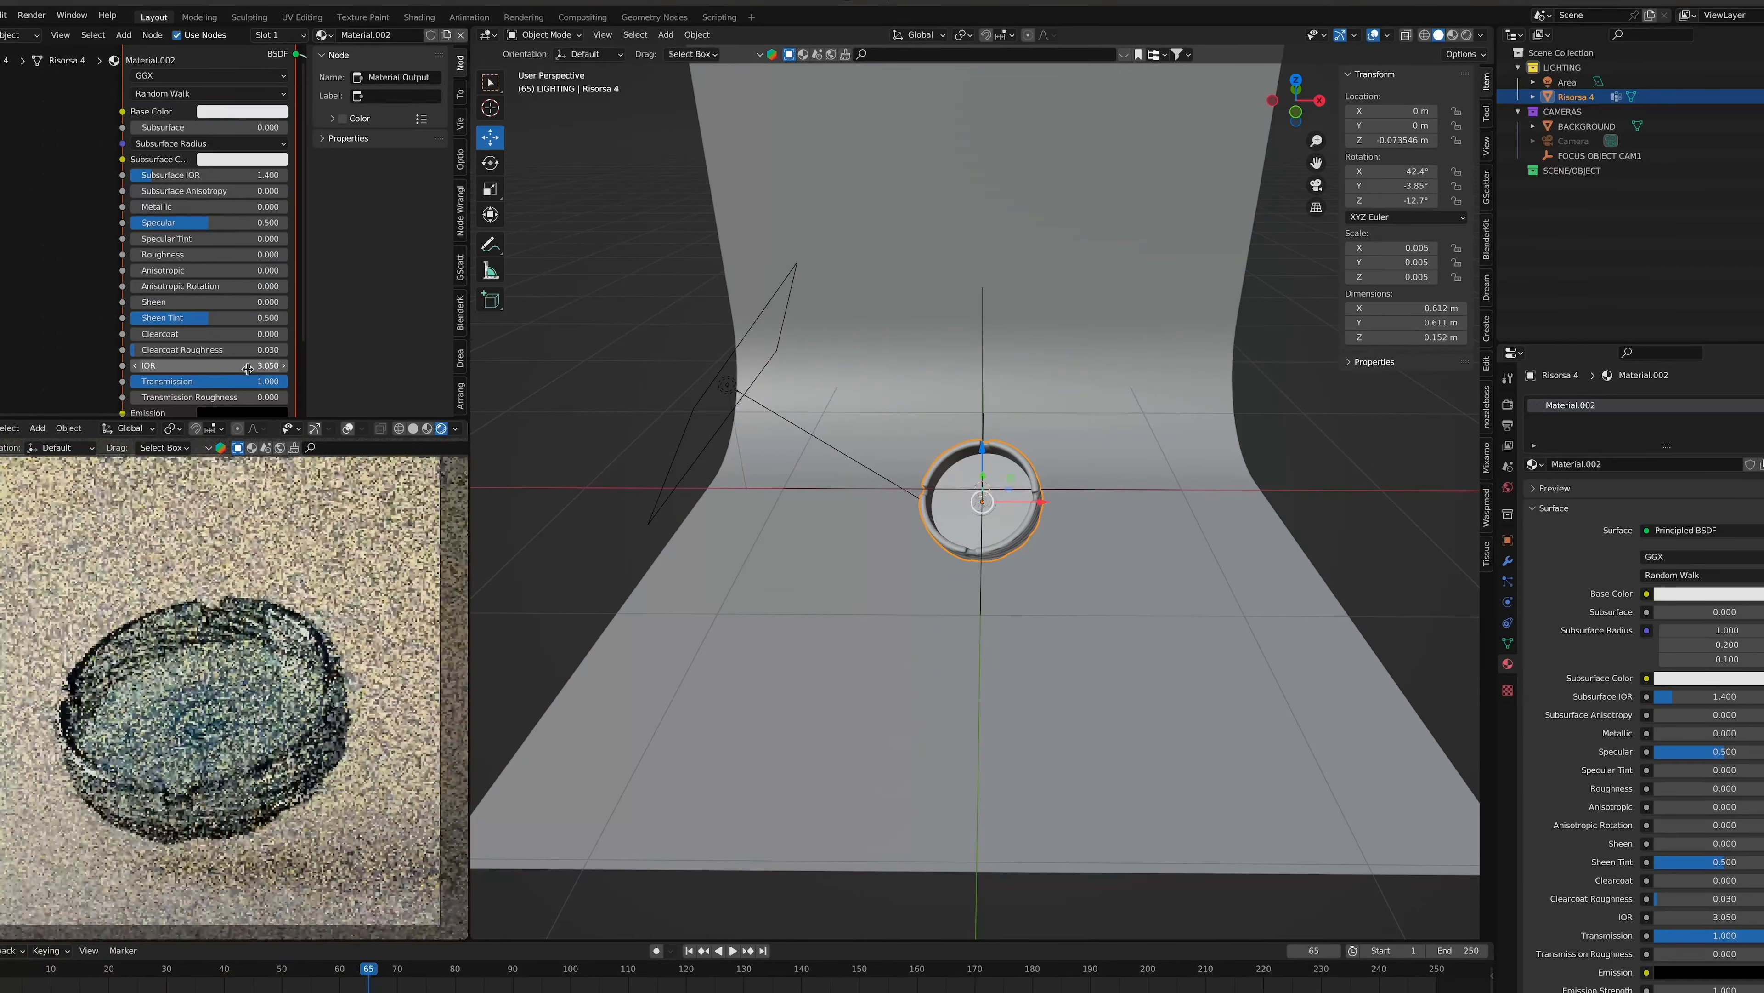
pyautogui.moveTo(293, 407); pyautogui.dragTo(250, 403)
pyautogui.moveTo(250, 403); pyautogui.dragTo(276, 390, button='middle')
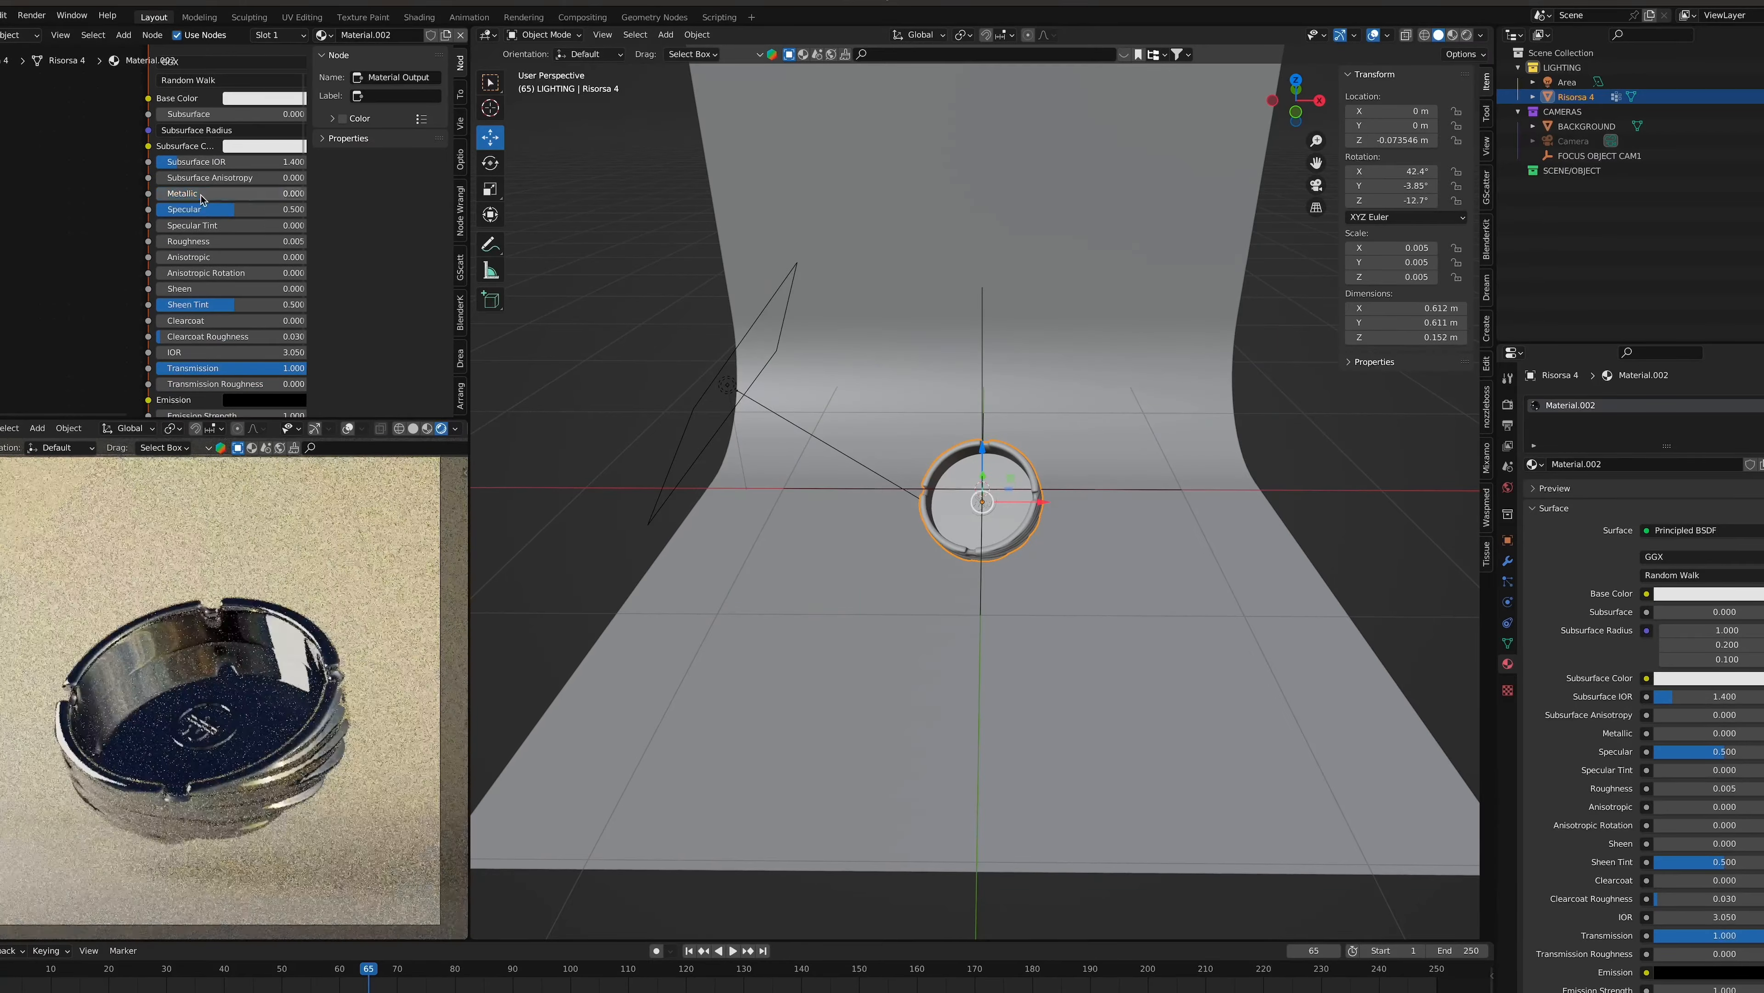
pyautogui.moveTo(243, 353); pyautogui.dragTo(224, 283, button='middle')
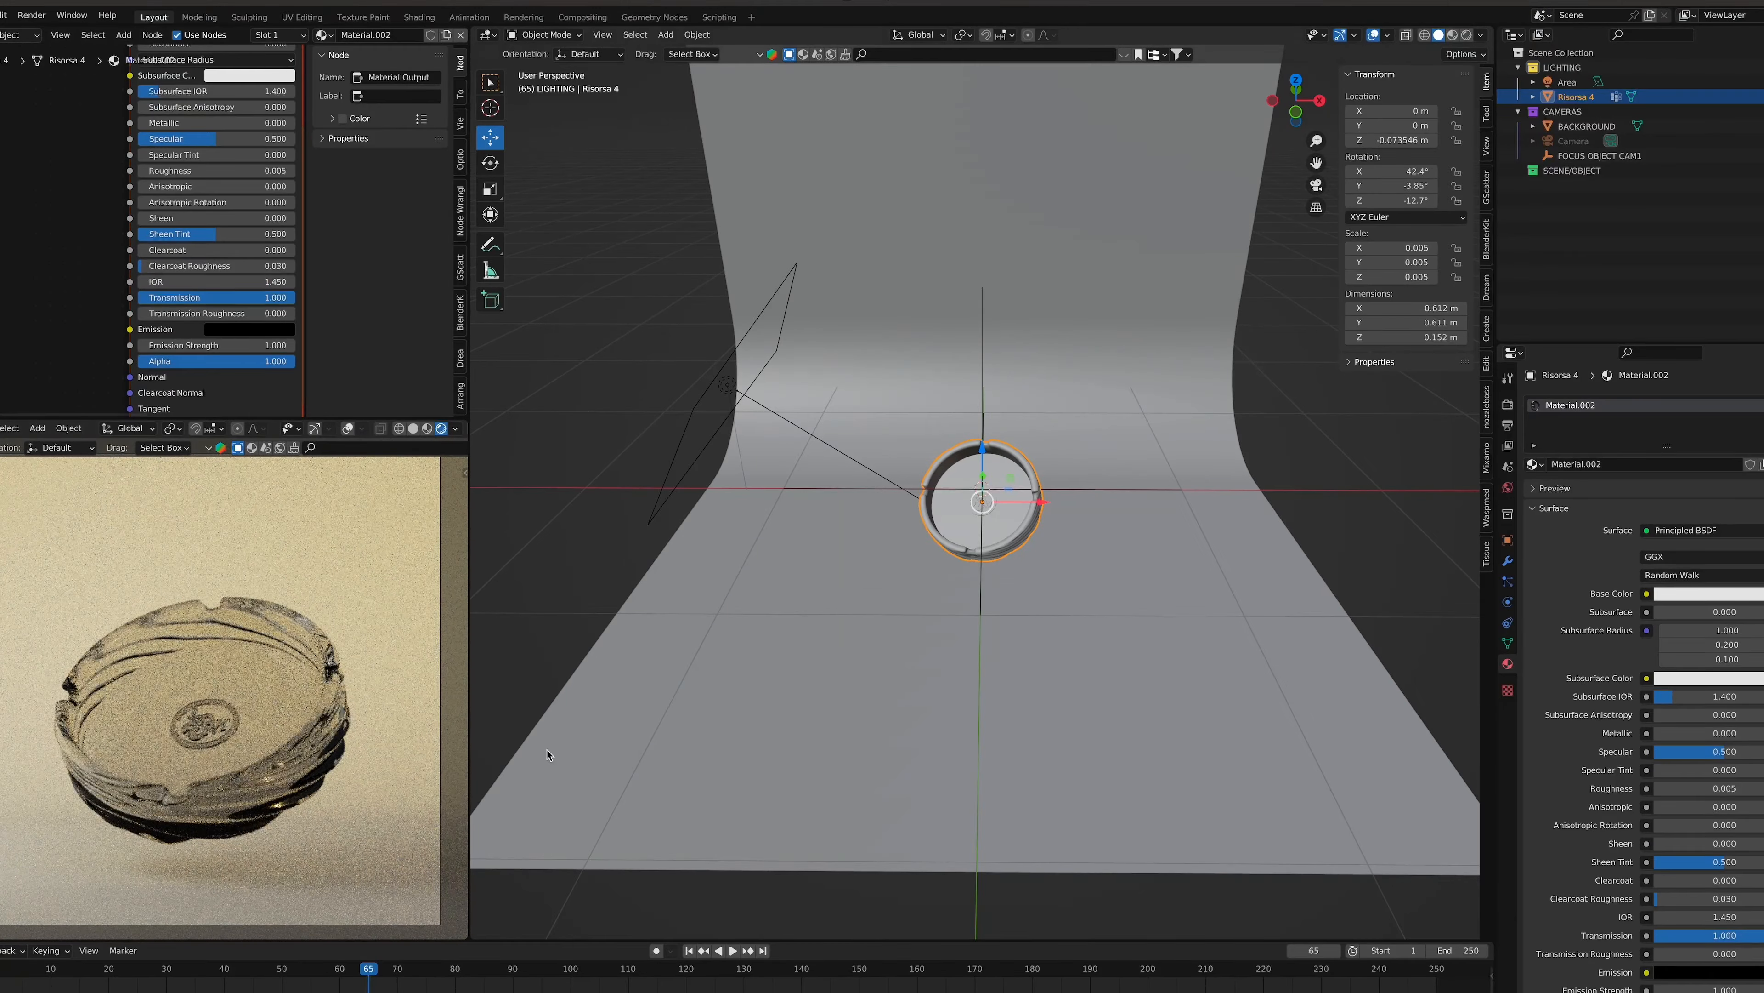
# Try changing the emission color and setting the sheen to 0.430 on the ashtray material
pyautogui.click(257, 327)
pyautogui.moveTo(329, 195); pyautogui.dragTo(330, 232)
pyautogui.moveTo(215, 251); pyautogui.dragTo(239, 250)
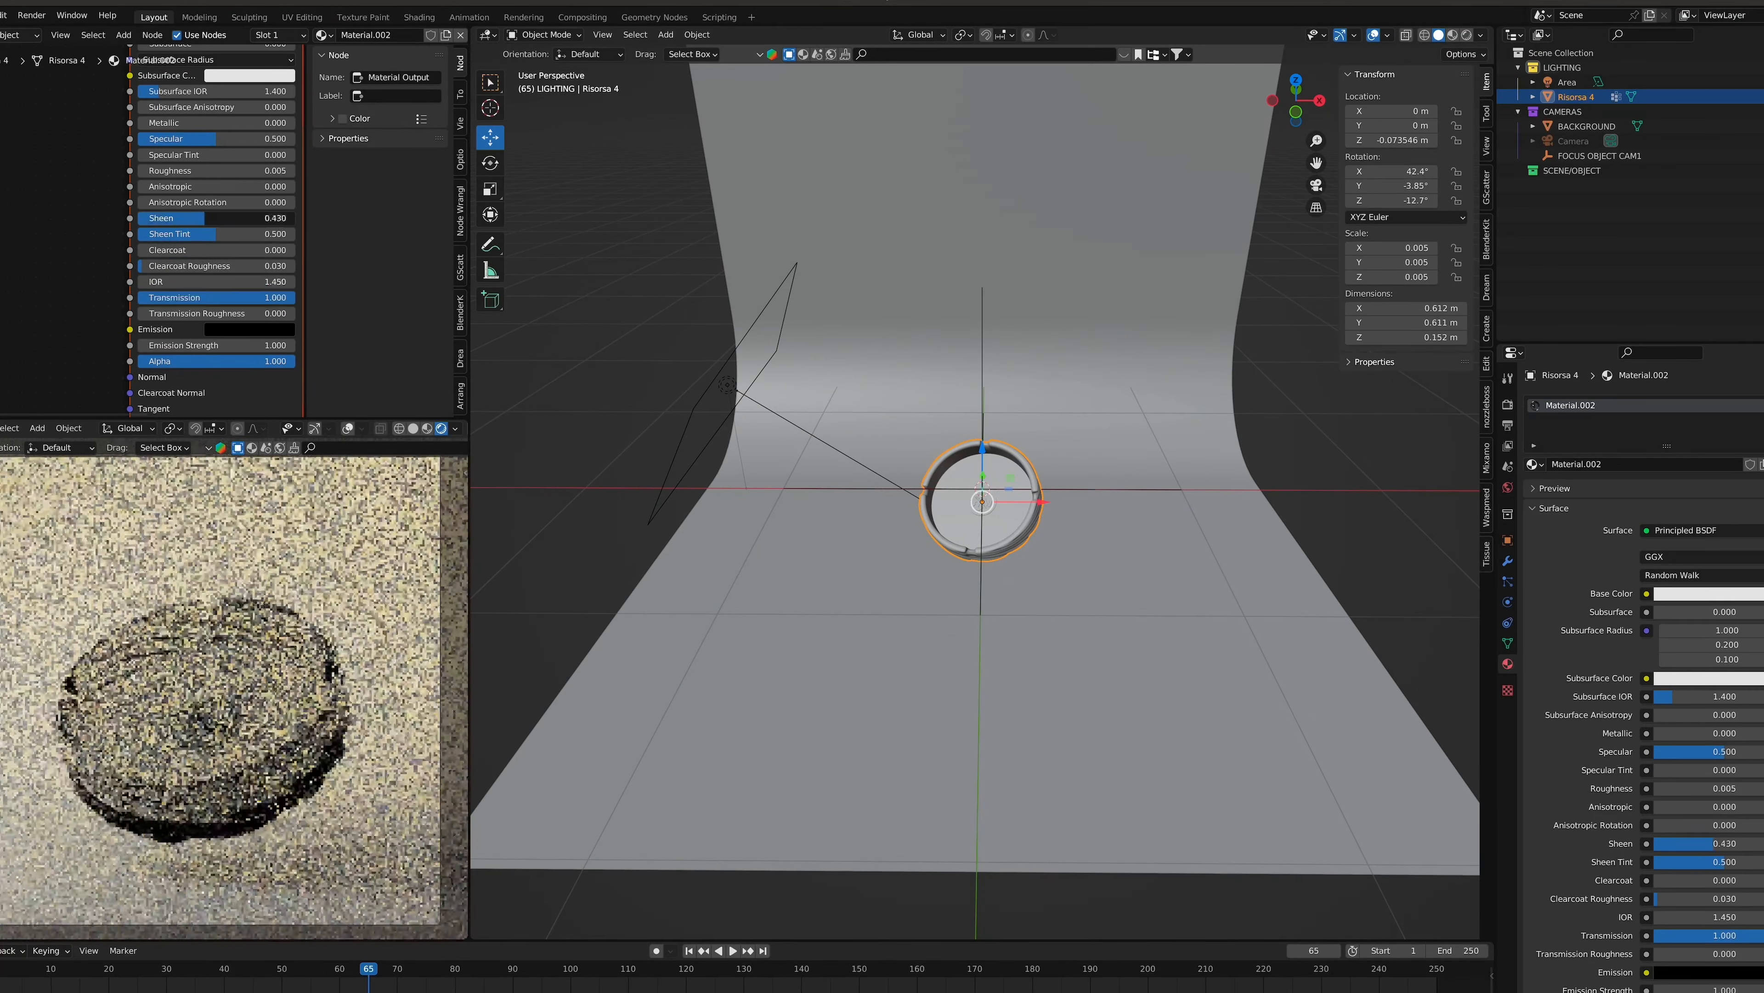
pyautogui.scroll(-3, 199, 184)
# Try a 90.6 W point light behind the ashtray, moved 0.14918 m along Y, and delete it
pyautogui.hotkey('shift', 'a')
pyautogui.moveTo(976, 629)
pyautogui.click(1048, 630)
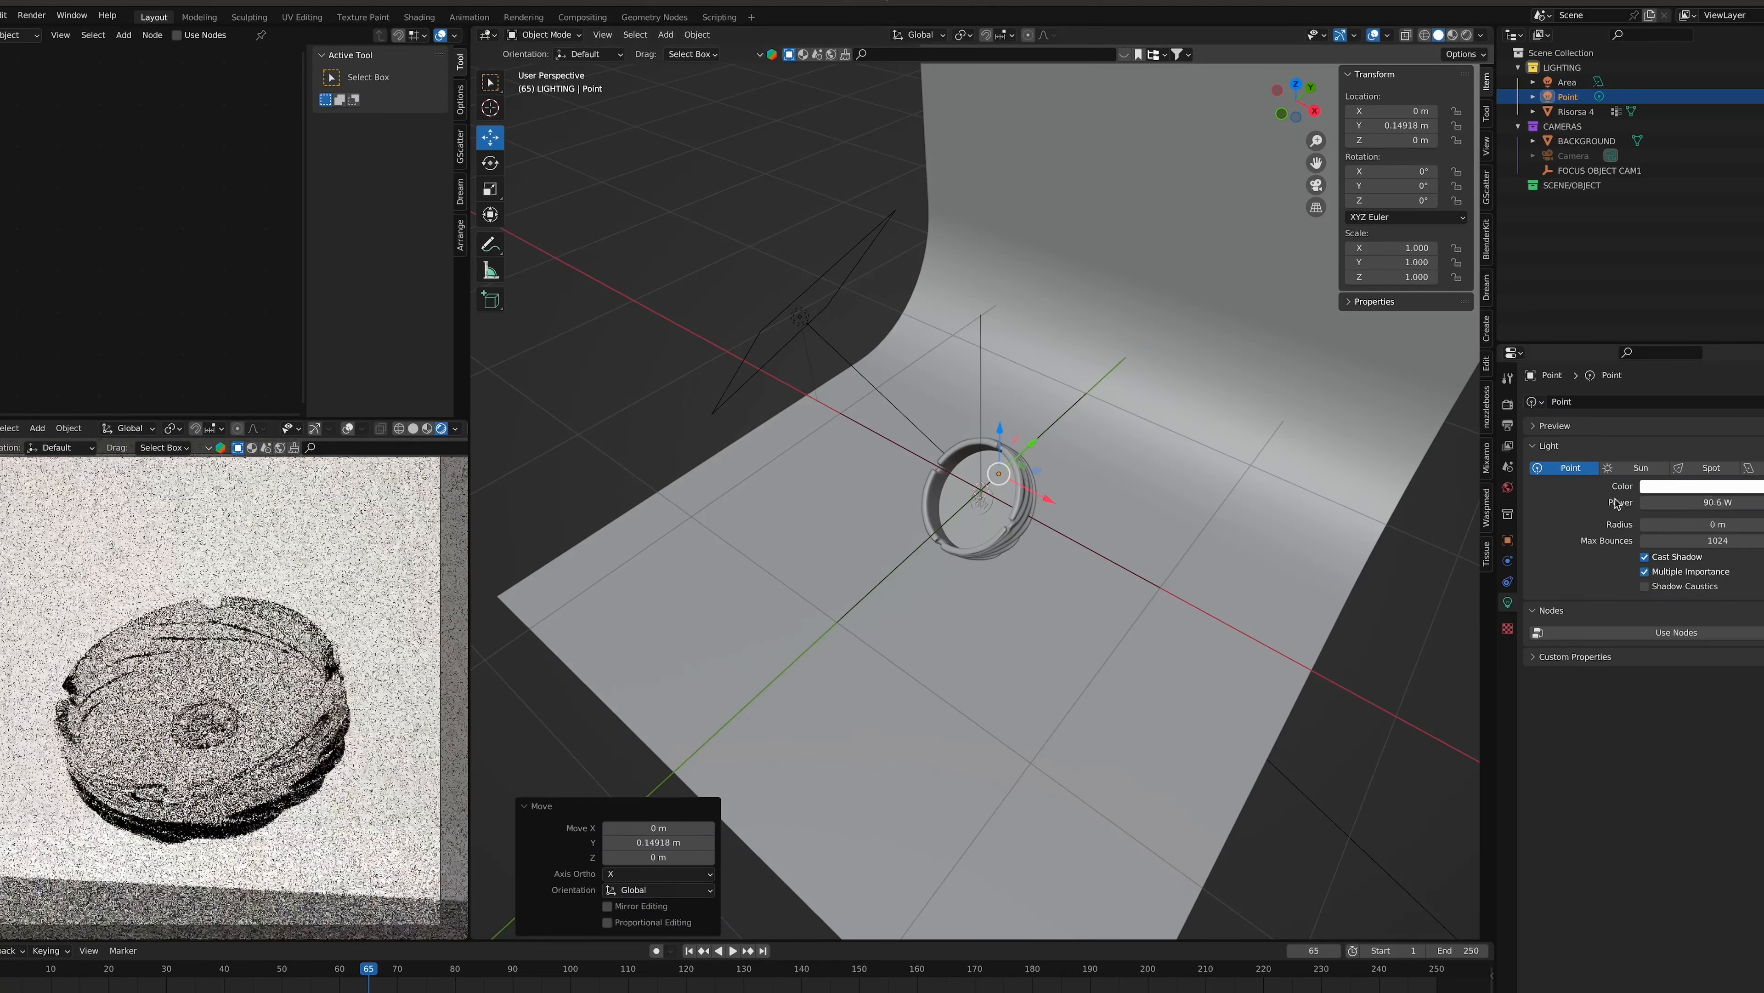
pyautogui.moveTo(979, 477); pyautogui.dragTo(974, 475)
pyautogui.press('x')
pyautogui.click(979, 479)
# Move the camera's focus empty to Y -0.11849 m using the solid preview, and restore the rendered preview
pyautogui.scroll(-5, 981, 479)
pyautogui.moveTo(1007, 469); pyautogui.dragTo(1153, 510, button='middle')
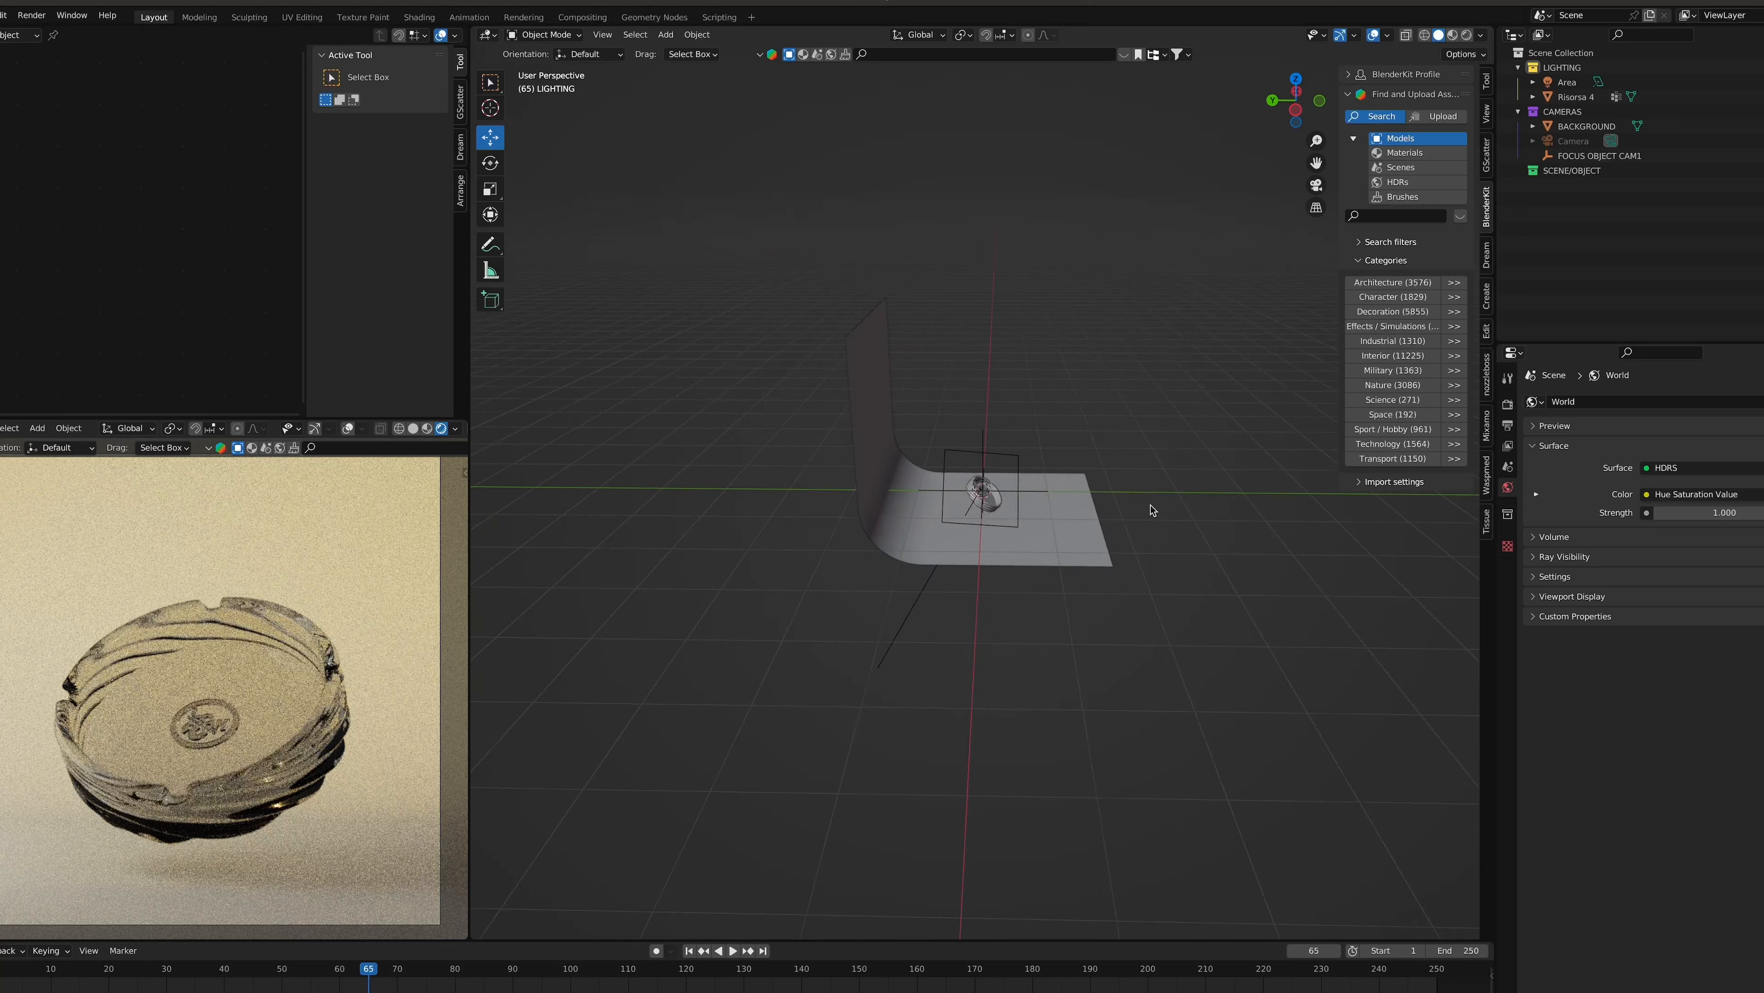
pyautogui.click(414, 428)
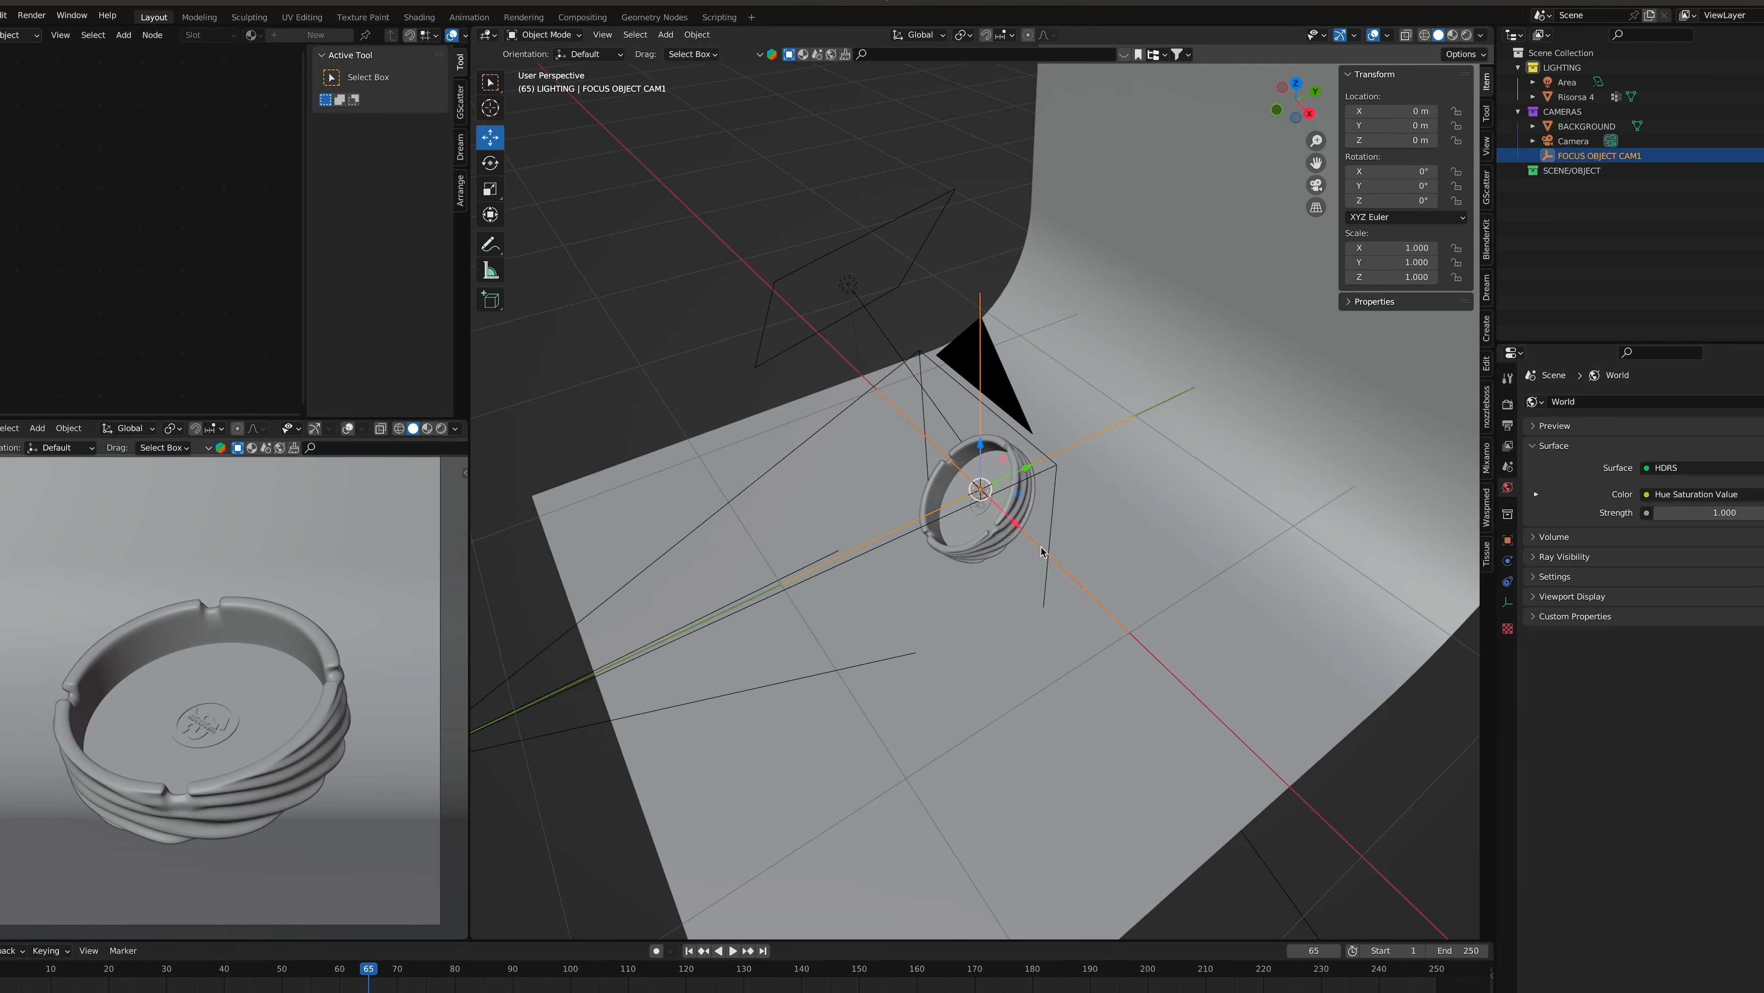
pyautogui.moveTo(1004, 479); pyautogui.dragTo(986, 488)
pyautogui.click(442, 428)
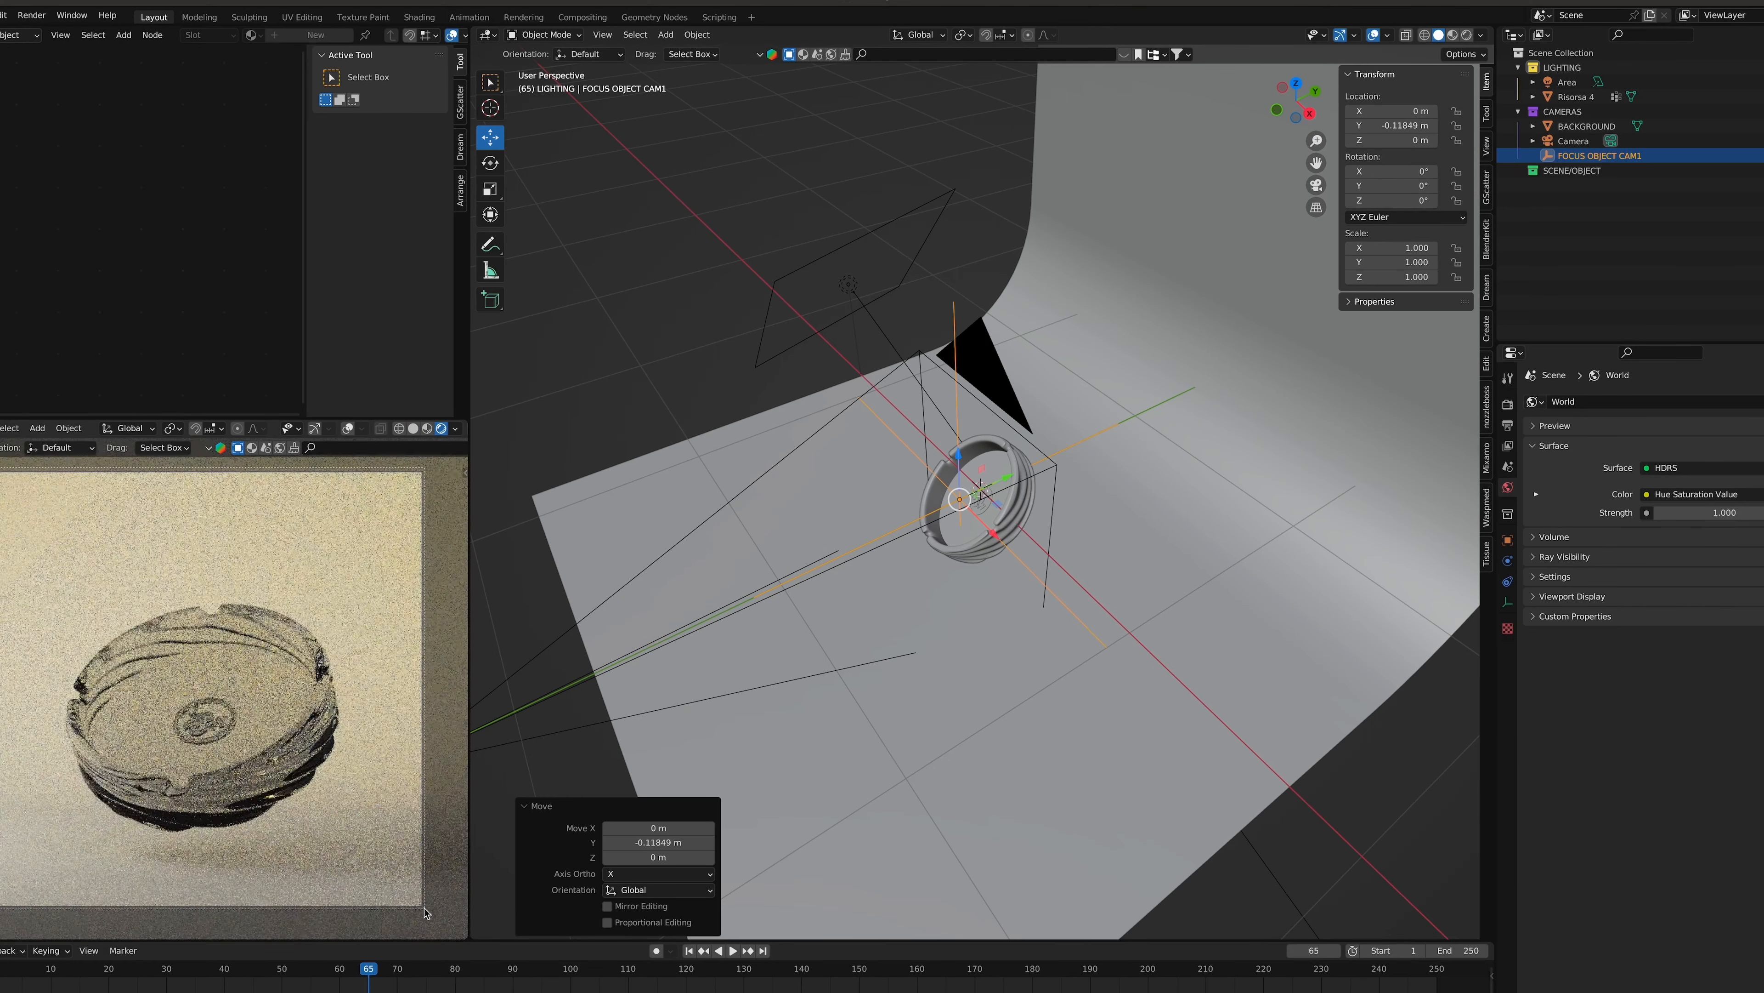
# Switch the shader editor to the World nodes and adjust the environment texture's mapping
pyautogui.click(19, 35)
pyautogui.click(20, 68)
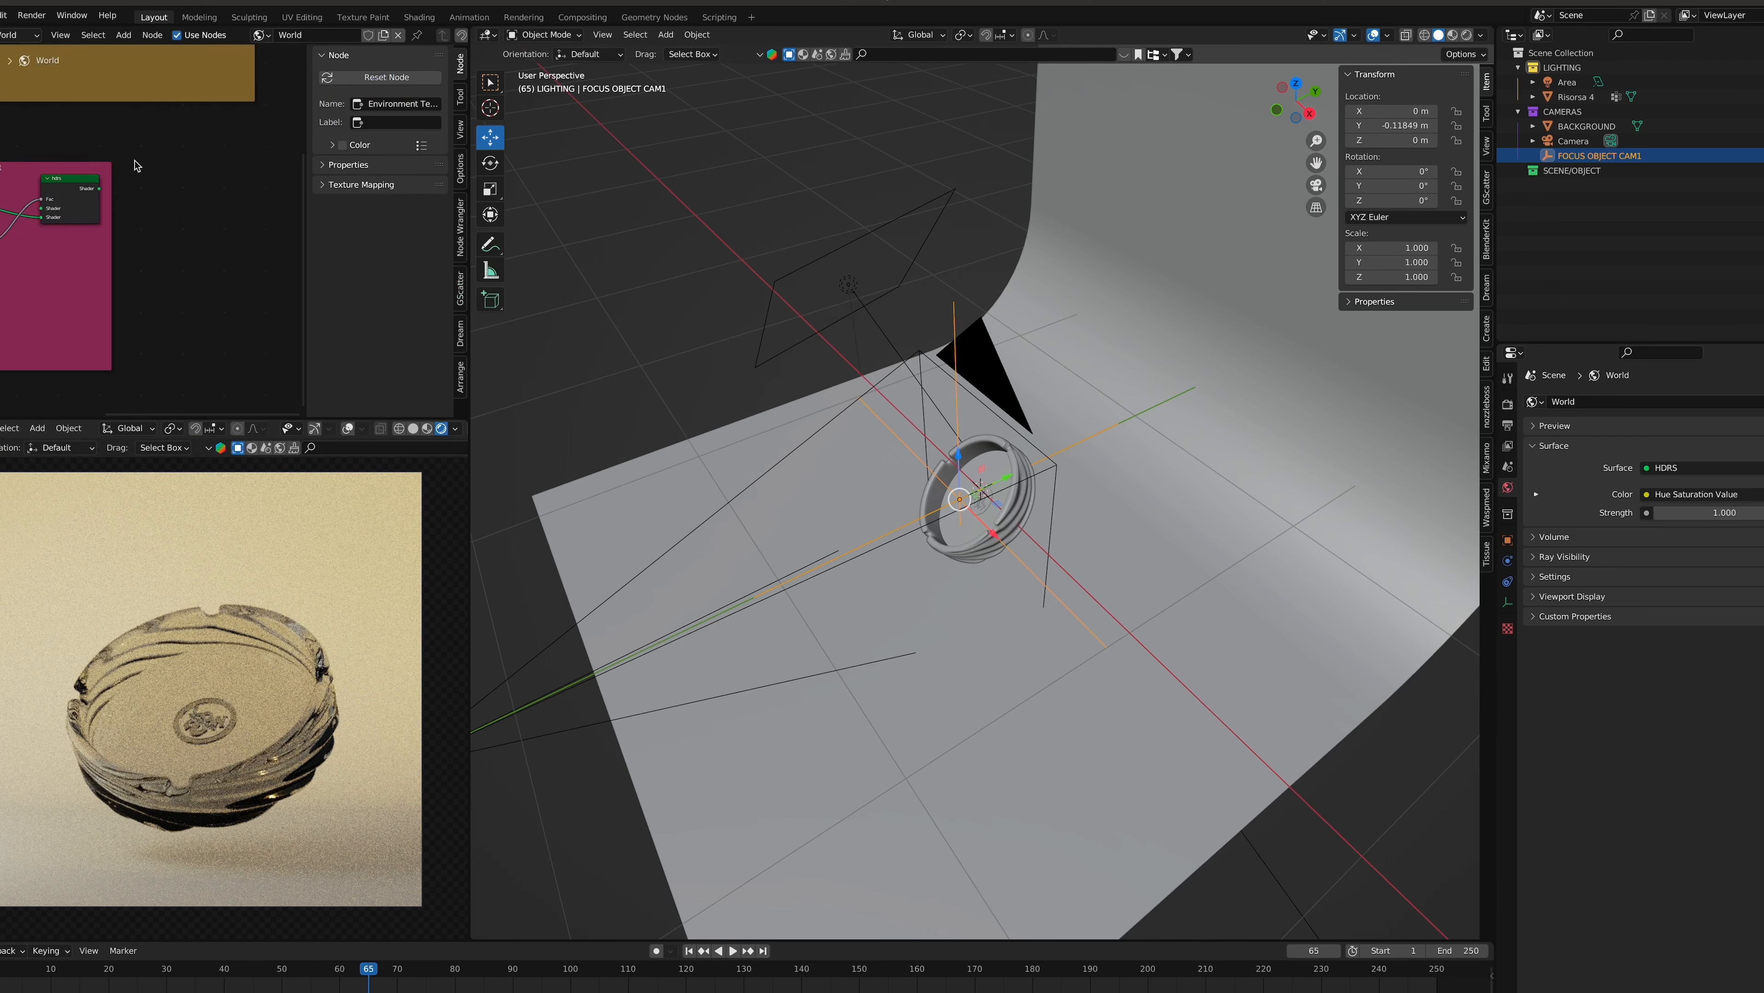
pyautogui.moveTo(138, 166); pyautogui.dragTo(305, 313, button='middle')
pyautogui.click(143, 348)
pyautogui.moveTo(104, 209); pyautogui.dragTo(32, 223, button='middle')
pyautogui.moveTo(33, 251); pyautogui.dragTo(207, 251)
# Move the area light inward and up by 0.1578 m, narrow its spread to about 76.6°, and render the image
pyautogui.click(858, 285)
pyautogui.moveTo(879, 310); pyautogui.dragTo(928, 321)
pyautogui.moveTo(1718, 663); pyautogui.dragTo(1667, 663)
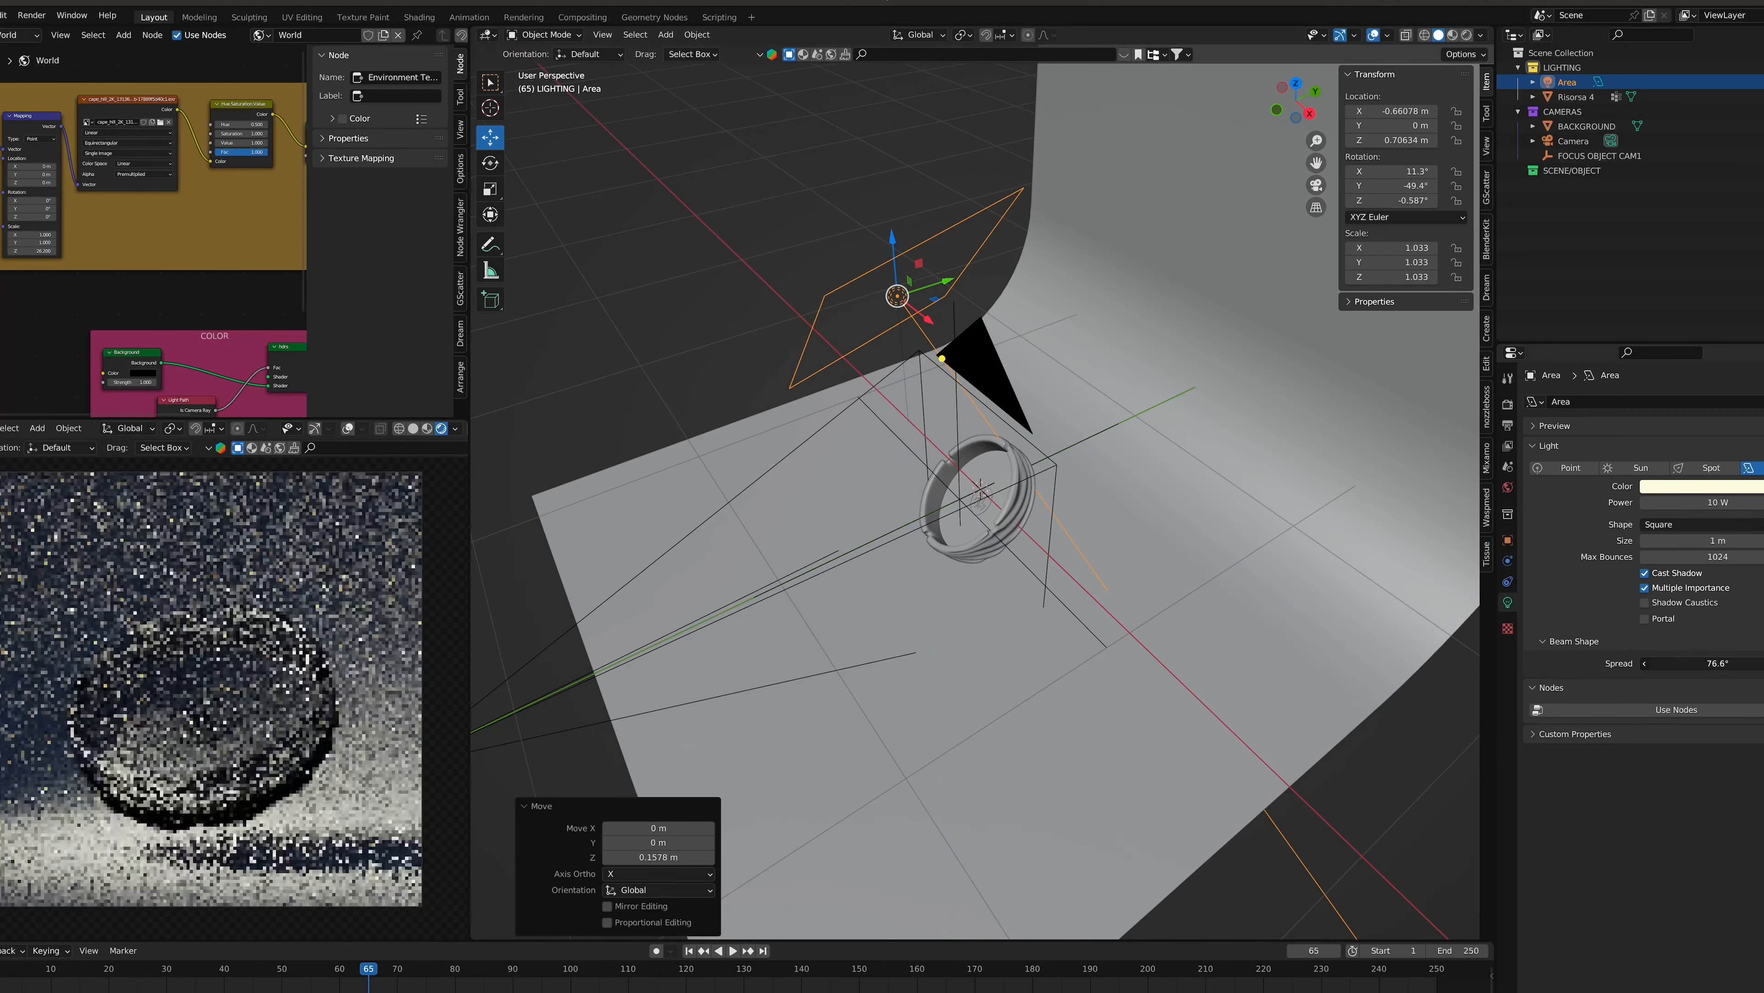
pyautogui.click(32, 15)
pyautogui.click(49, 33)
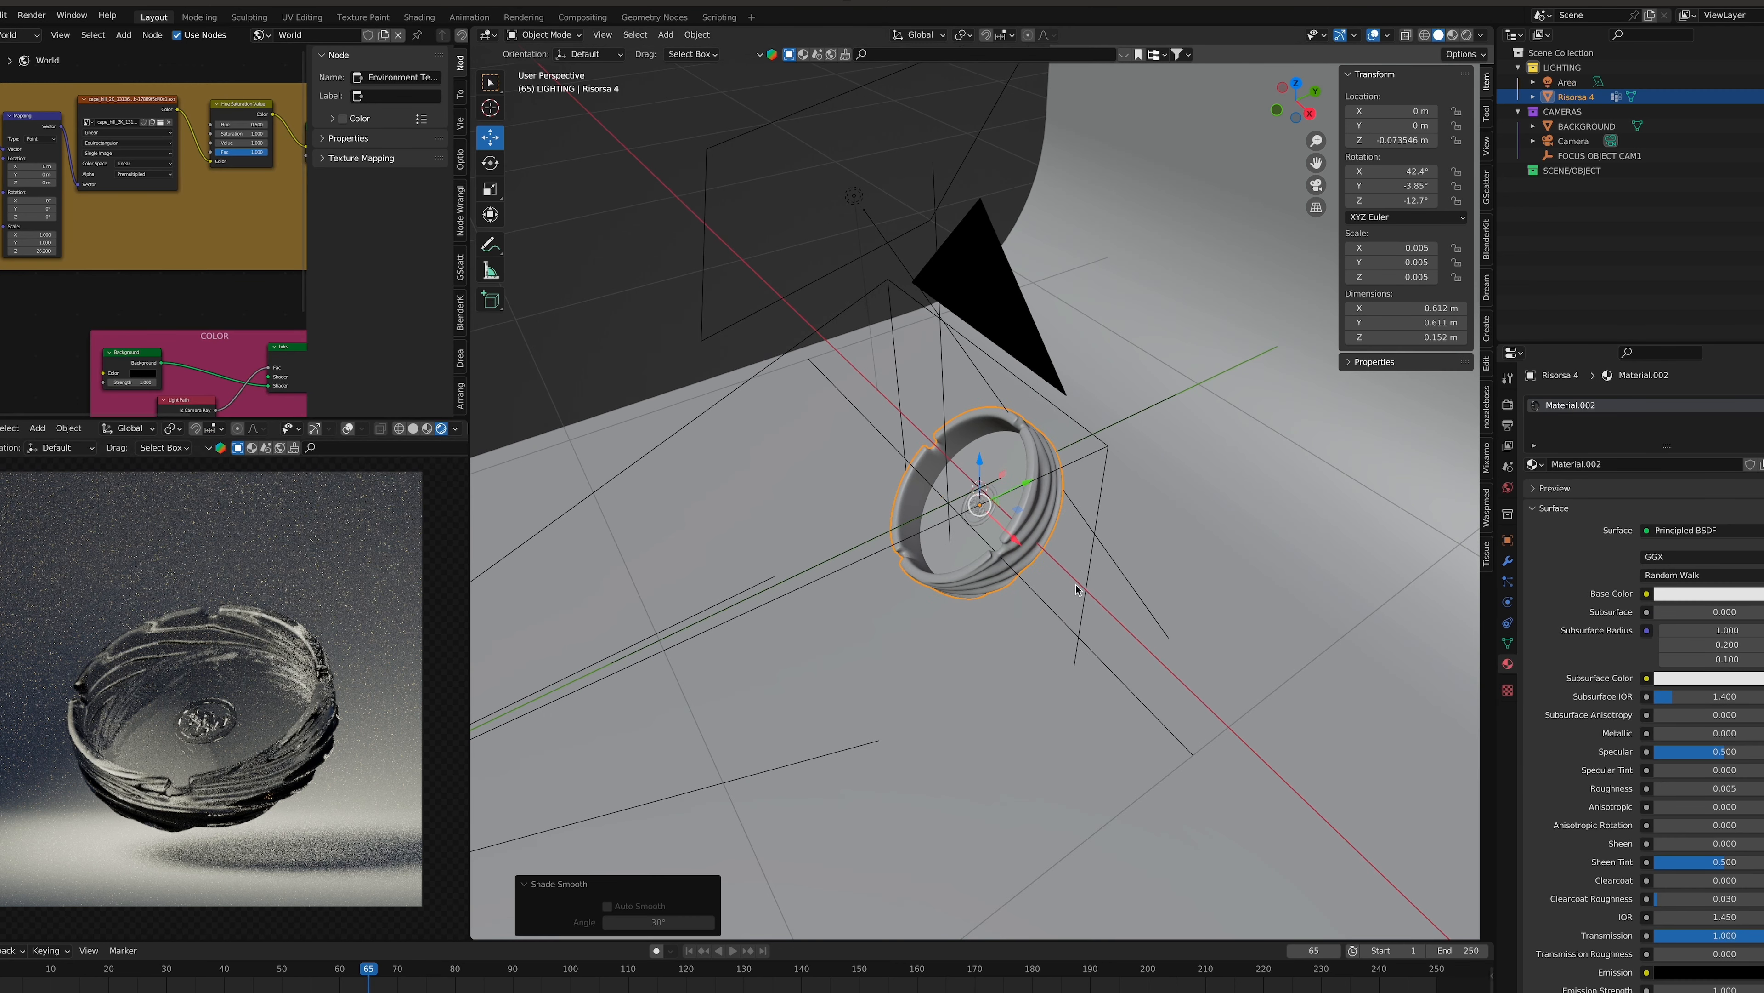
# Add a Subdivision Surface modifier to the smooth-shaded ashtray
pyautogui.click(1508, 563)
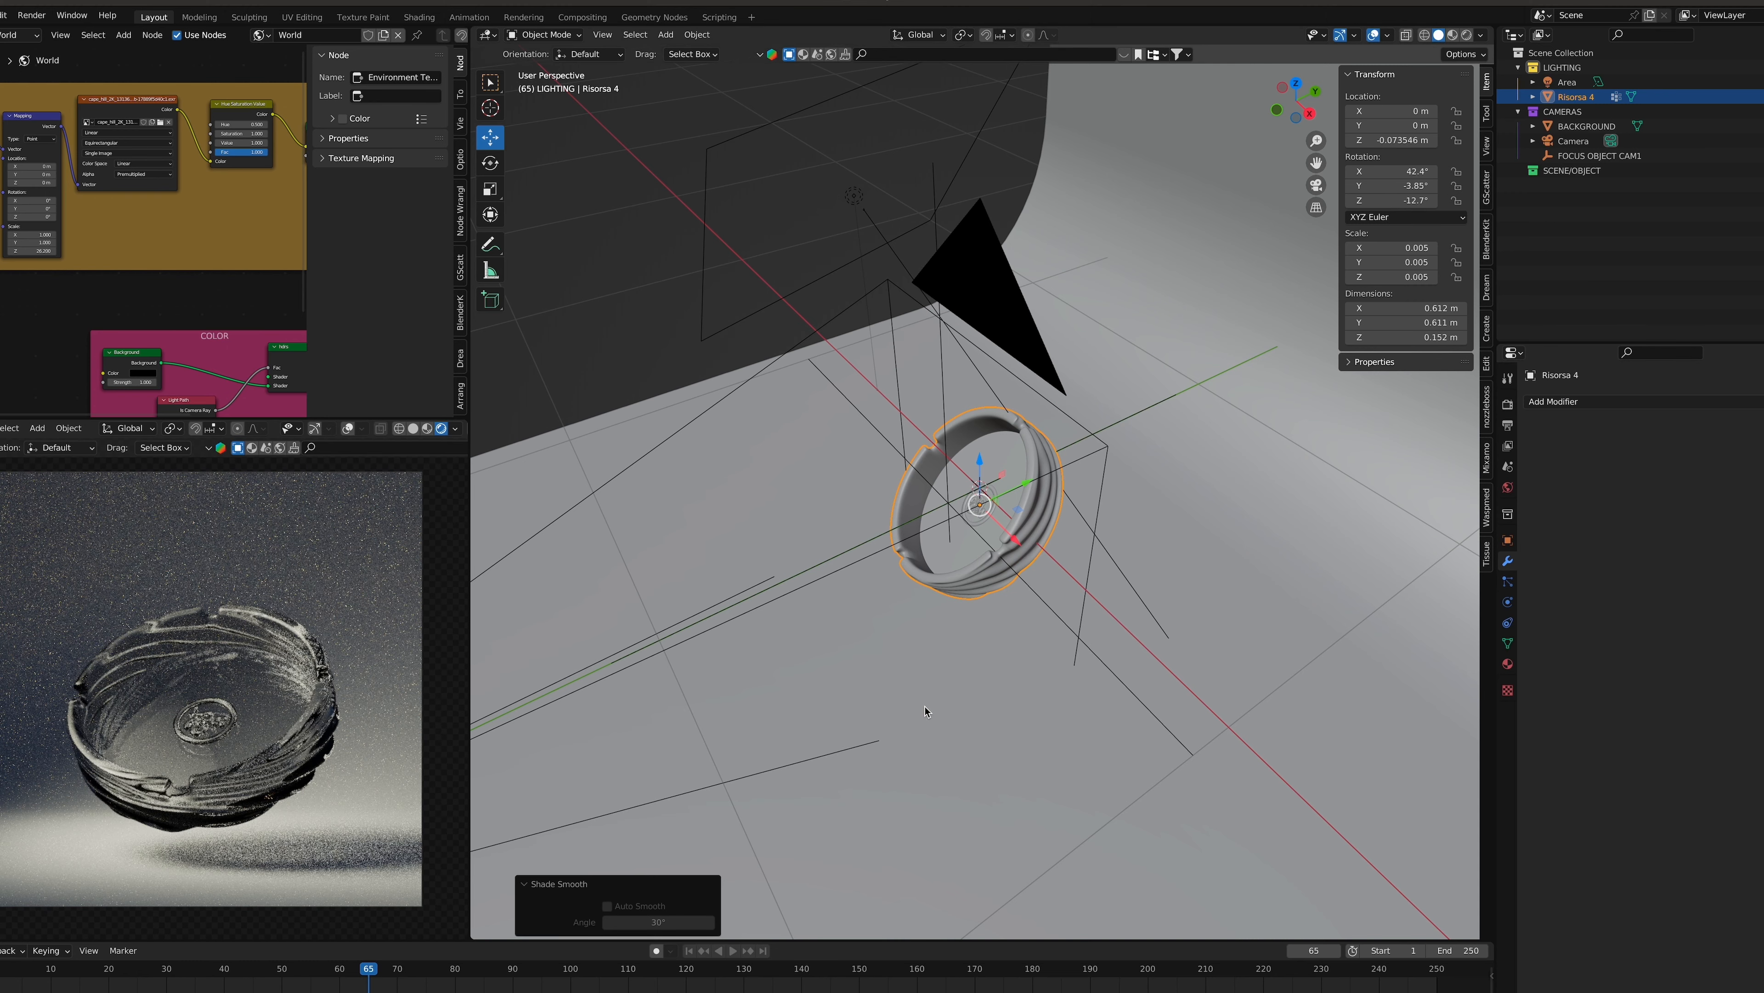
pyautogui.click(1553, 401)
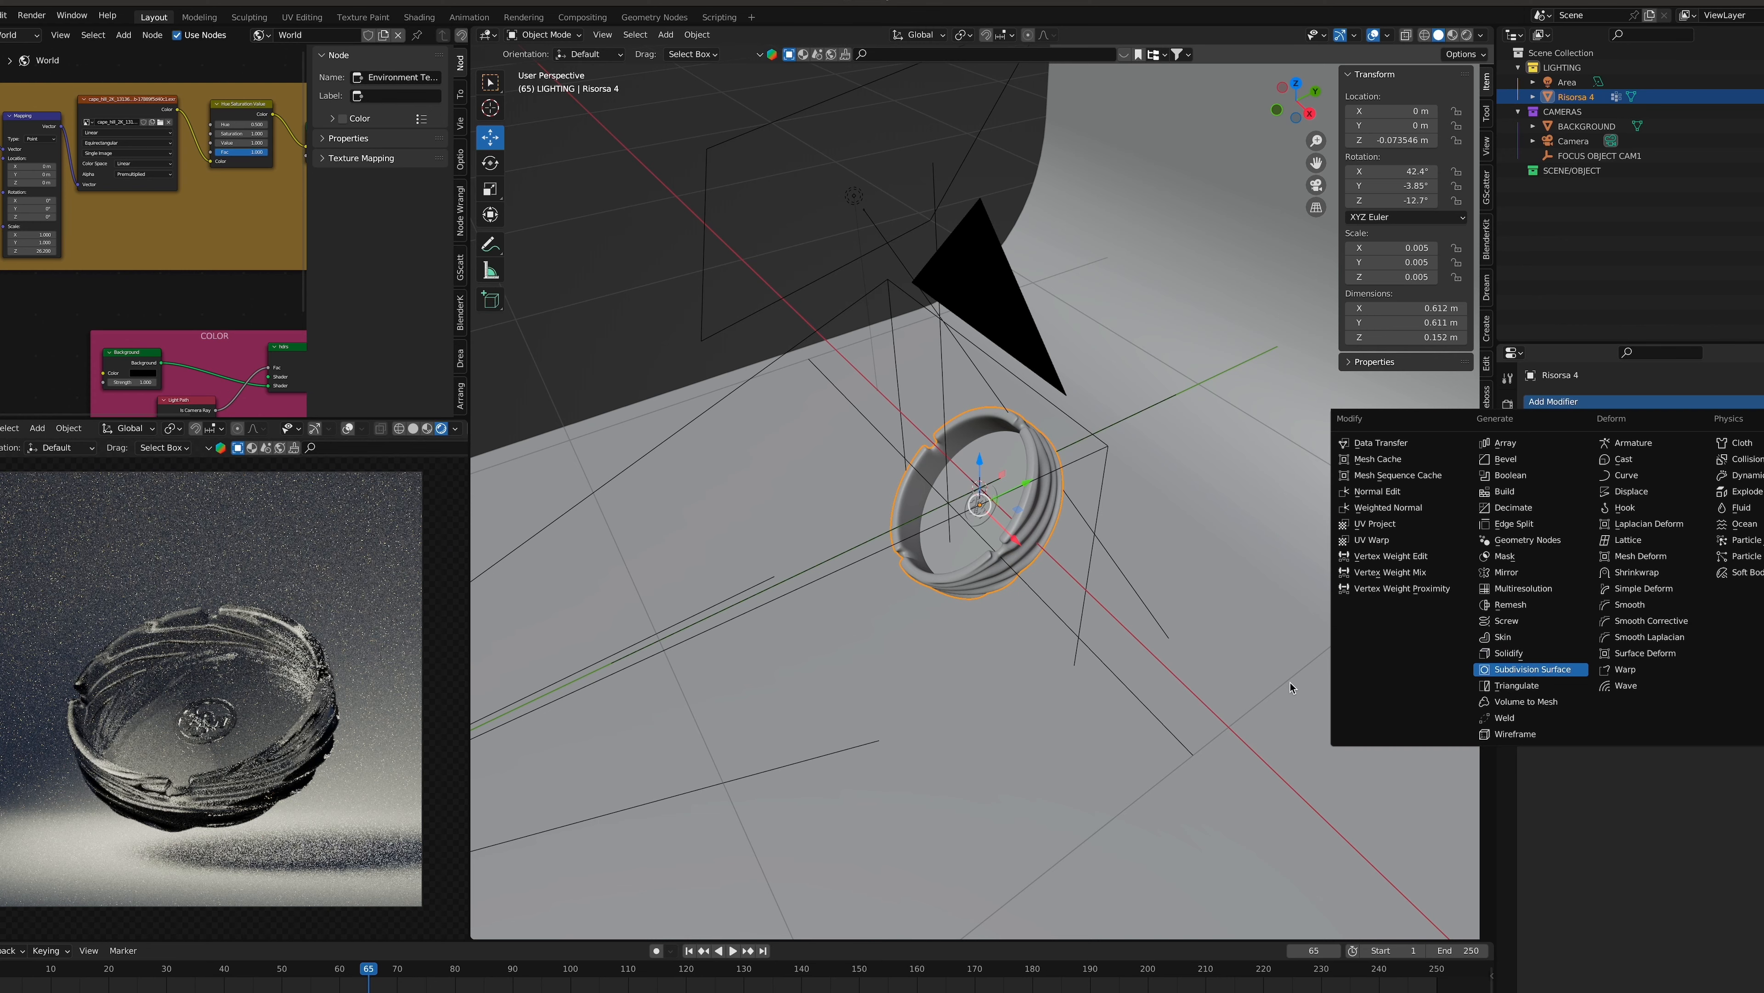
pyautogui.click(1533, 669)
# Set the output to the 4K UHDTV 2160p preset at 100% resolution scale
pyautogui.click(1508, 404)
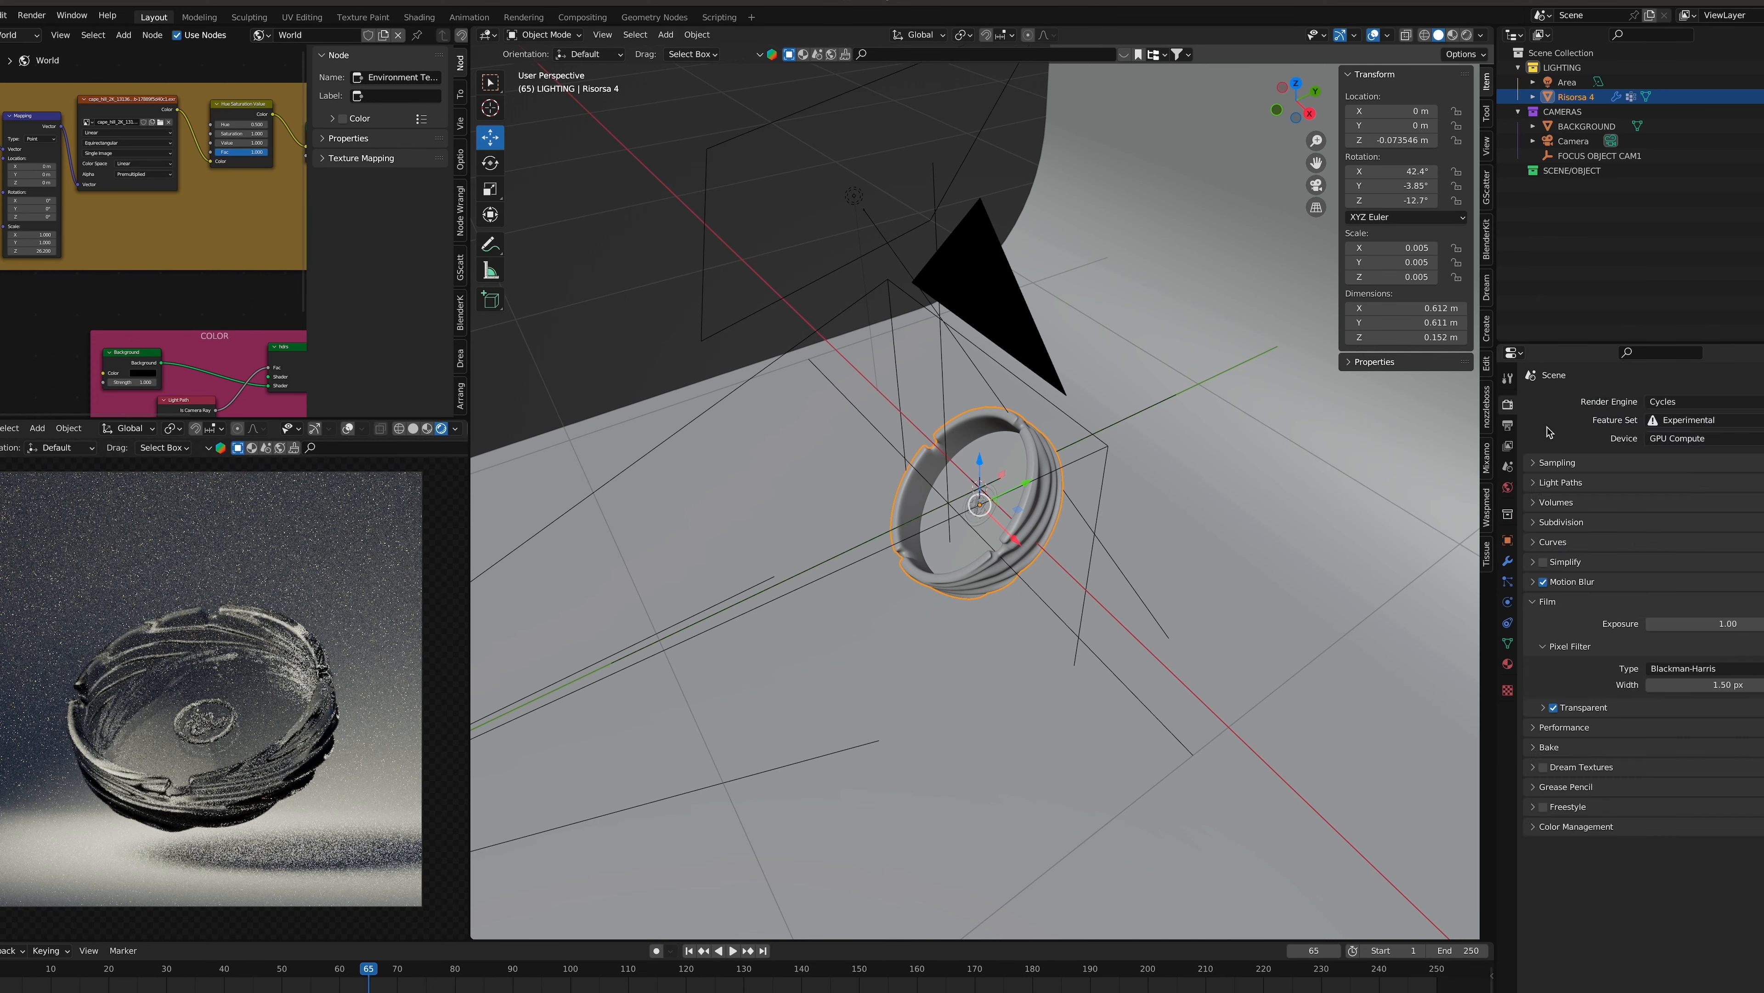
pyautogui.click(1508, 426)
pyautogui.moveTo(1701, 452); pyautogui.dragTo(1761, 451)
pyautogui.click(1763, 400)
pyautogui.click(1736, 156)
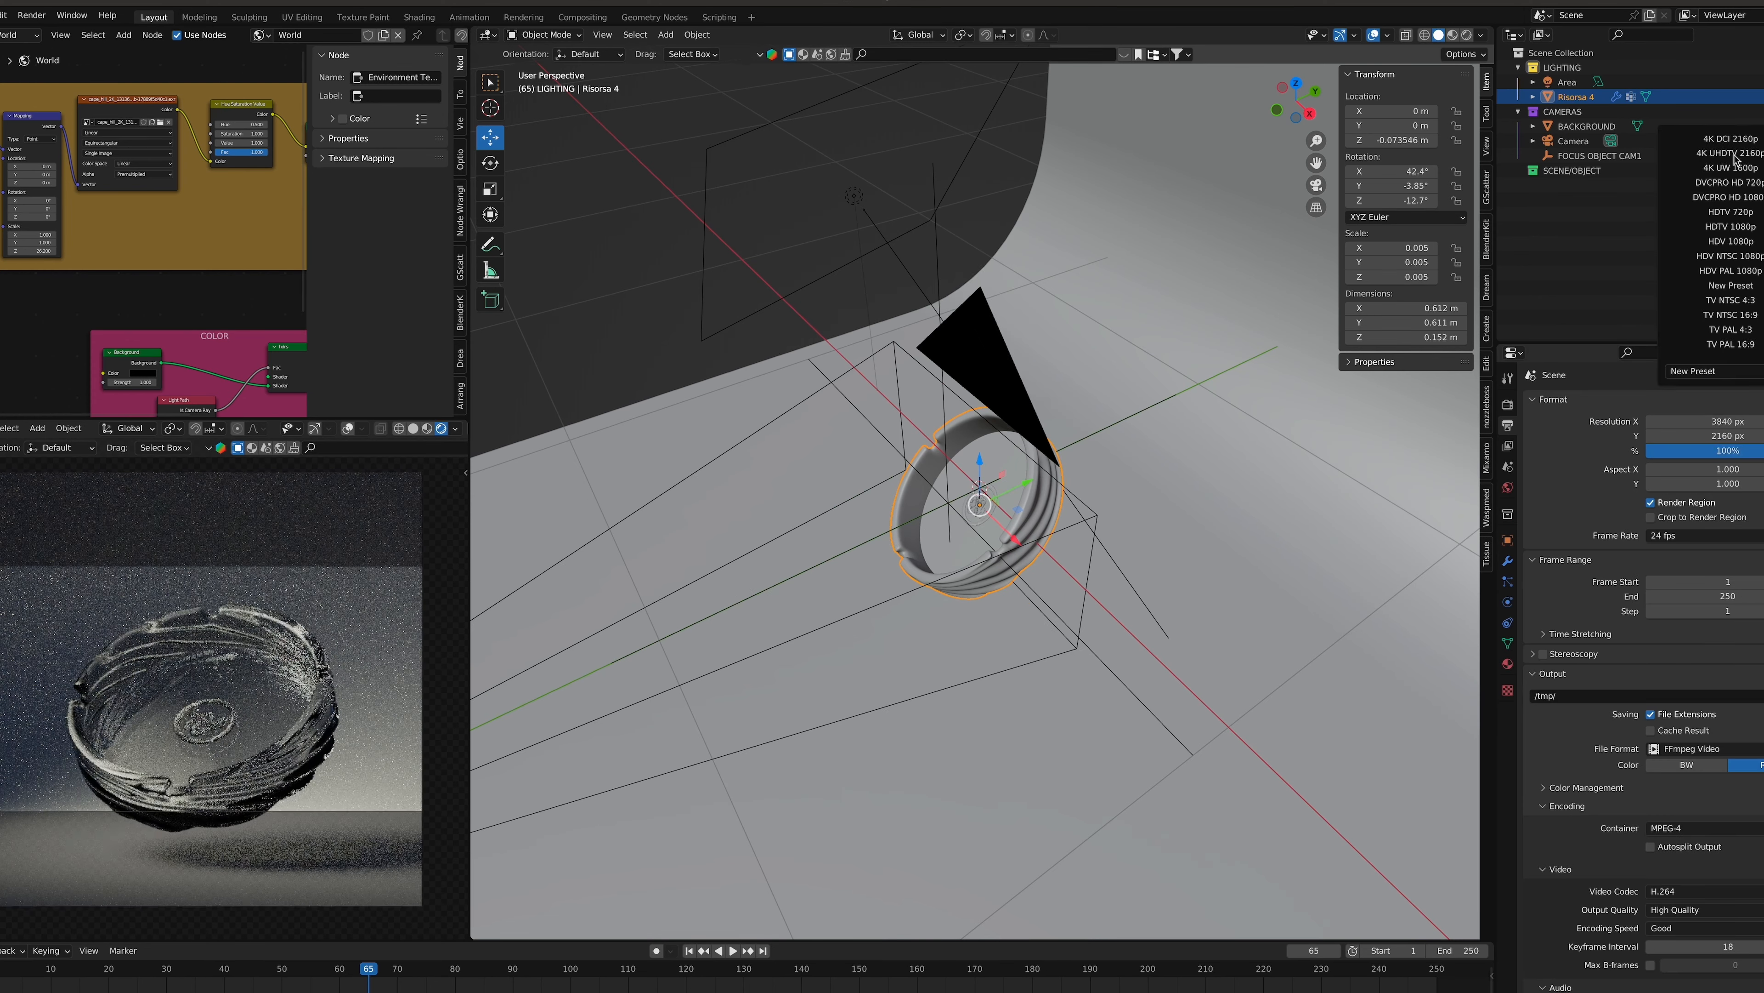
# Select the camera and move it back by about 0.578 m along negative Y
pyautogui.scroll(-6, 887, 737)
pyautogui.click(784, 596)
pyautogui.moveTo(777, 593); pyautogui.dragTo(697, 632)
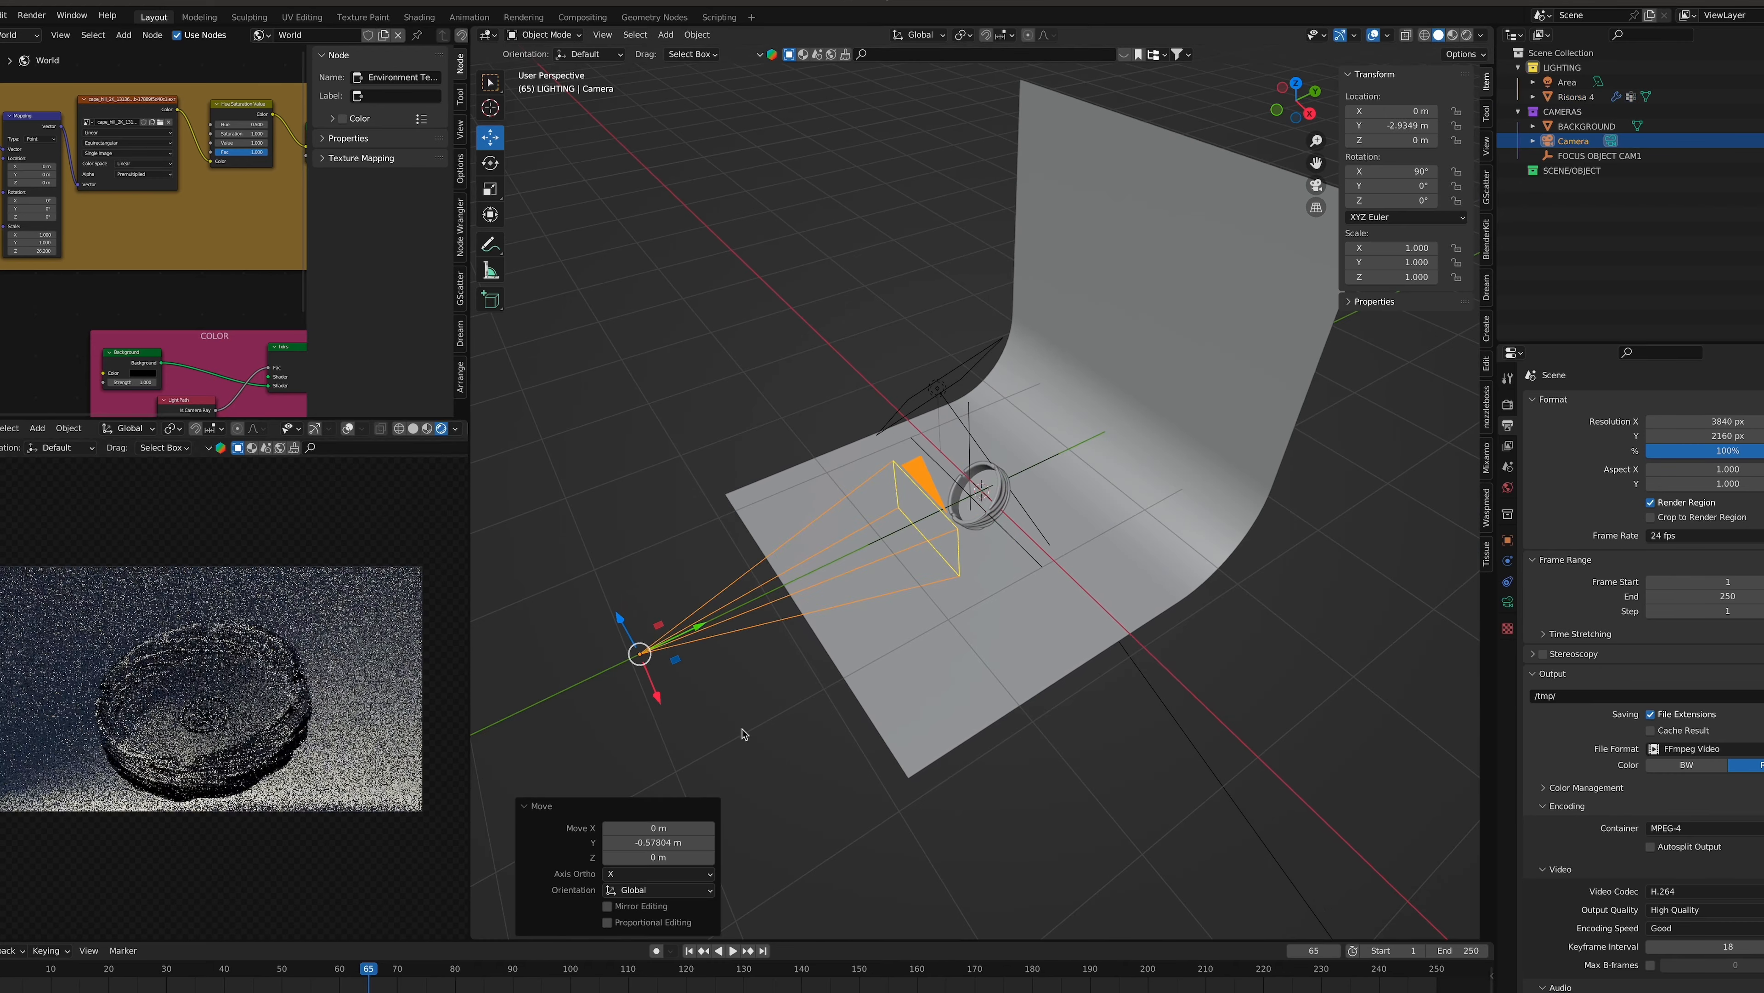